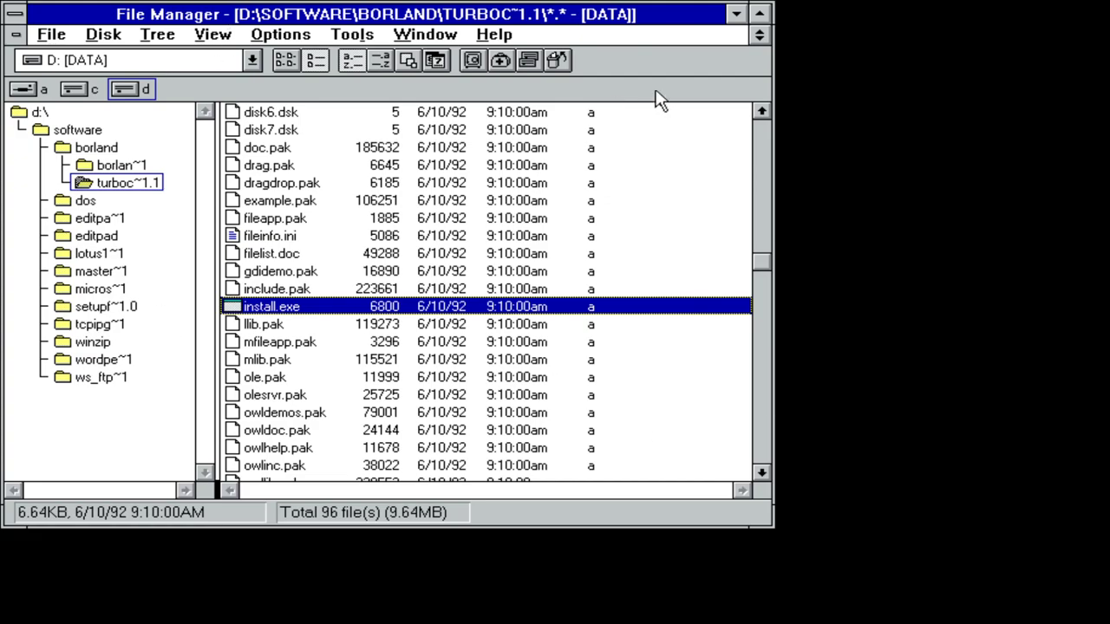
Minimize File Manager and launch WordPerfect 6.0, dismissing the no-printer warning and skipping the QuickStart Coach
{"action": "left_click", "coordinate": [733, 16]}
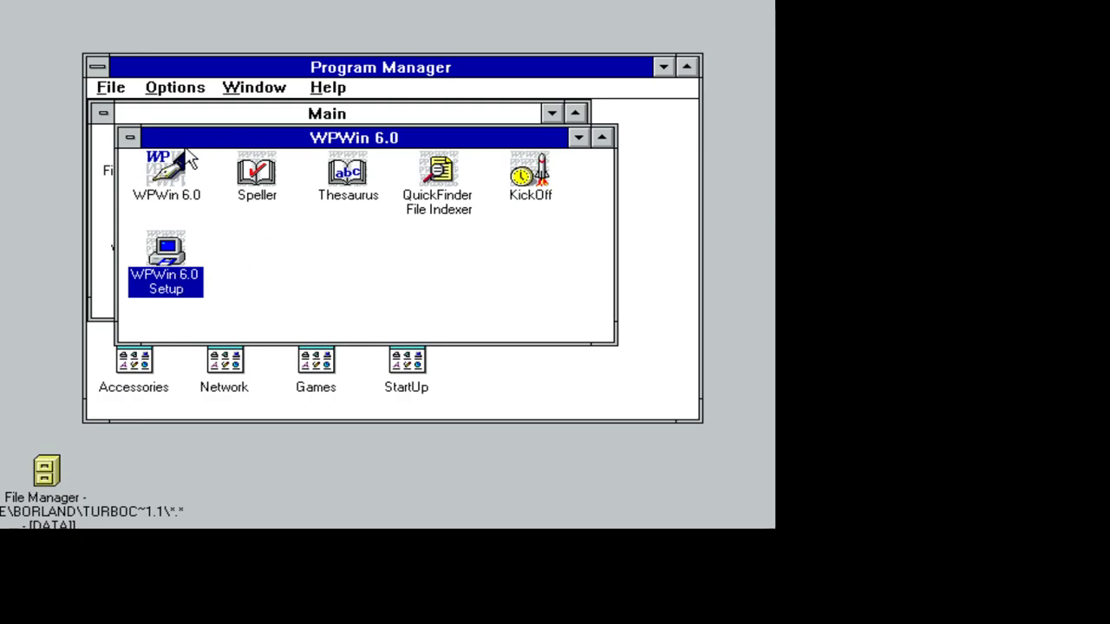
{"action": "double_click", "coordinate": [167, 170]}
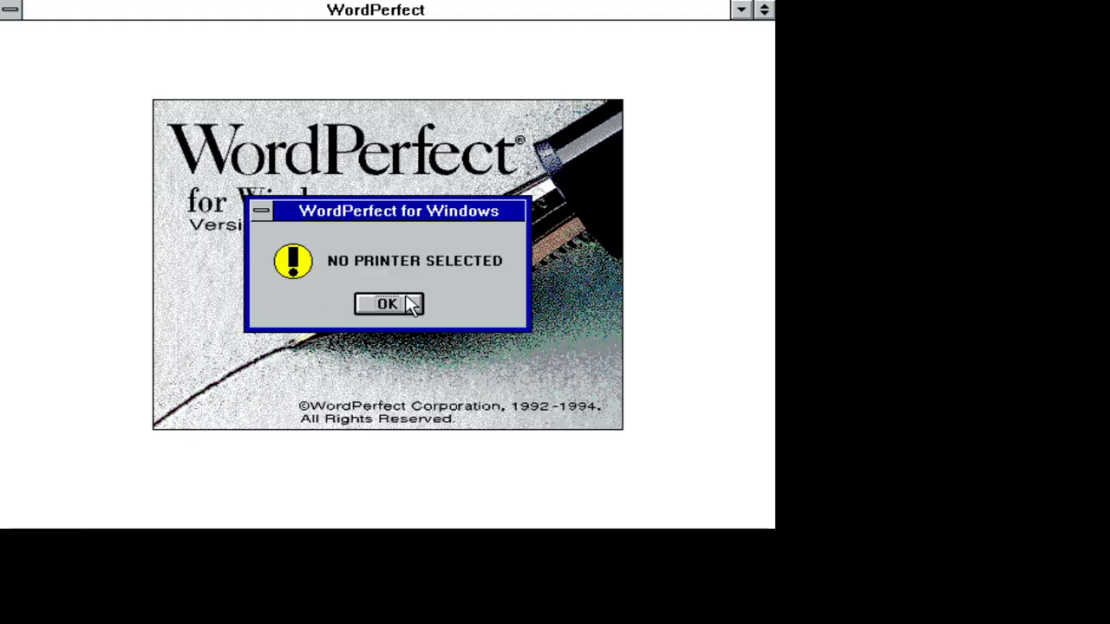
{"action": "left_click", "coordinate": [409, 303]}
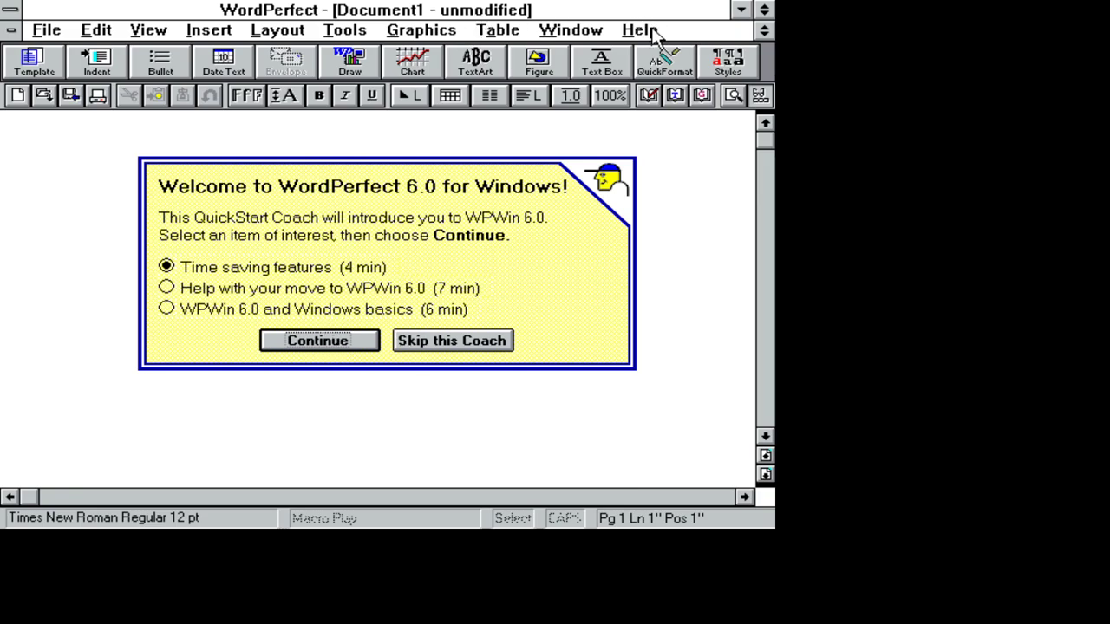
{"action": "left_click", "coordinate": [423, 343]}
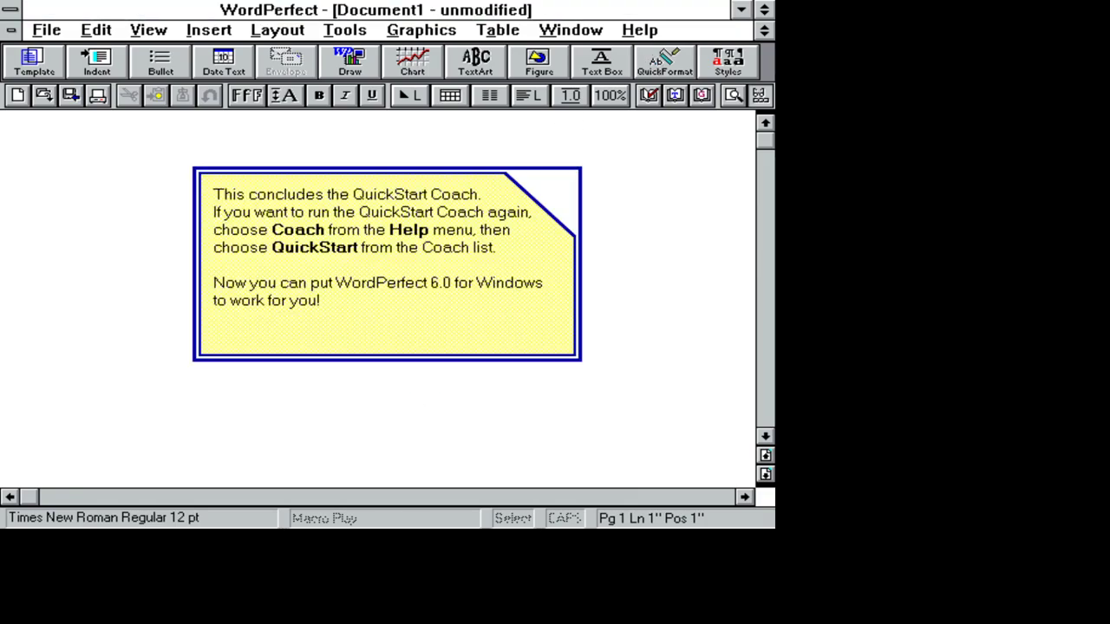
Close the coach's closing note and check the About WordPerfect box showing version 6.0a
{"action": "left_click", "coordinate": [385, 335]}
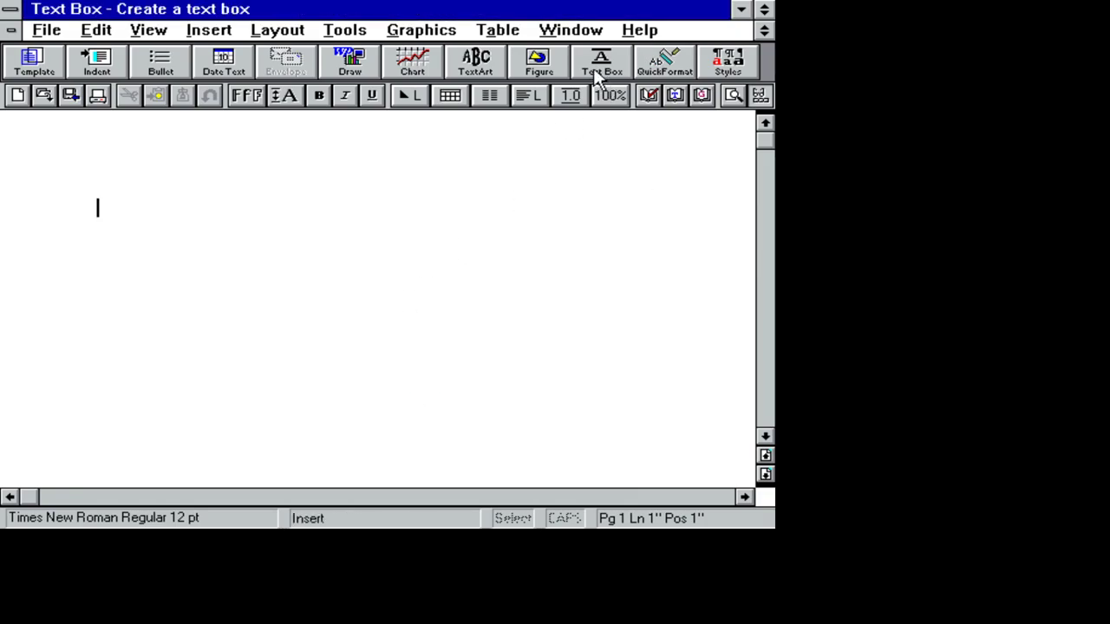
{"action": "left_click", "coordinate": [639, 29]}
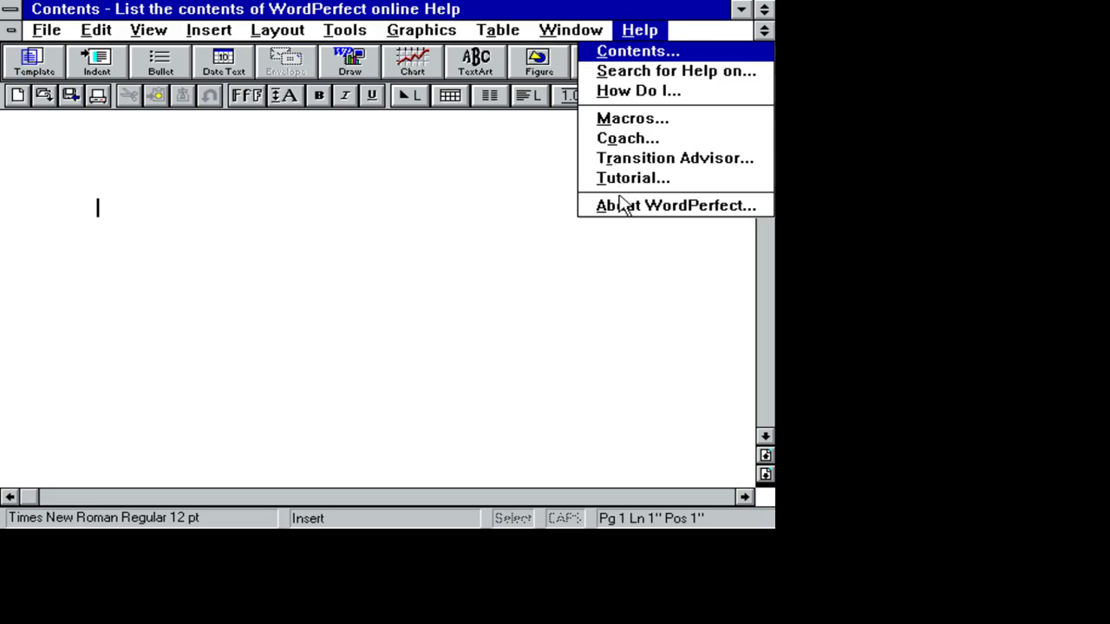
{"action": "left_click", "coordinate": [622, 206]}
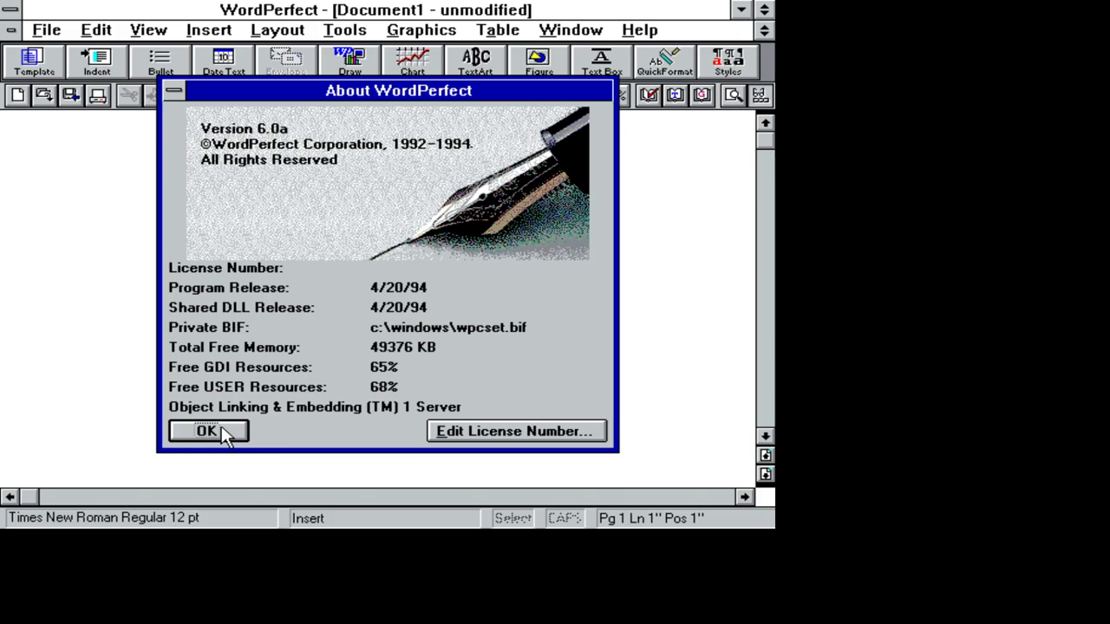
{"action": "left_click", "coordinate": [222, 426]}
{"action": "left_click", "coordinate": [222, 431]}
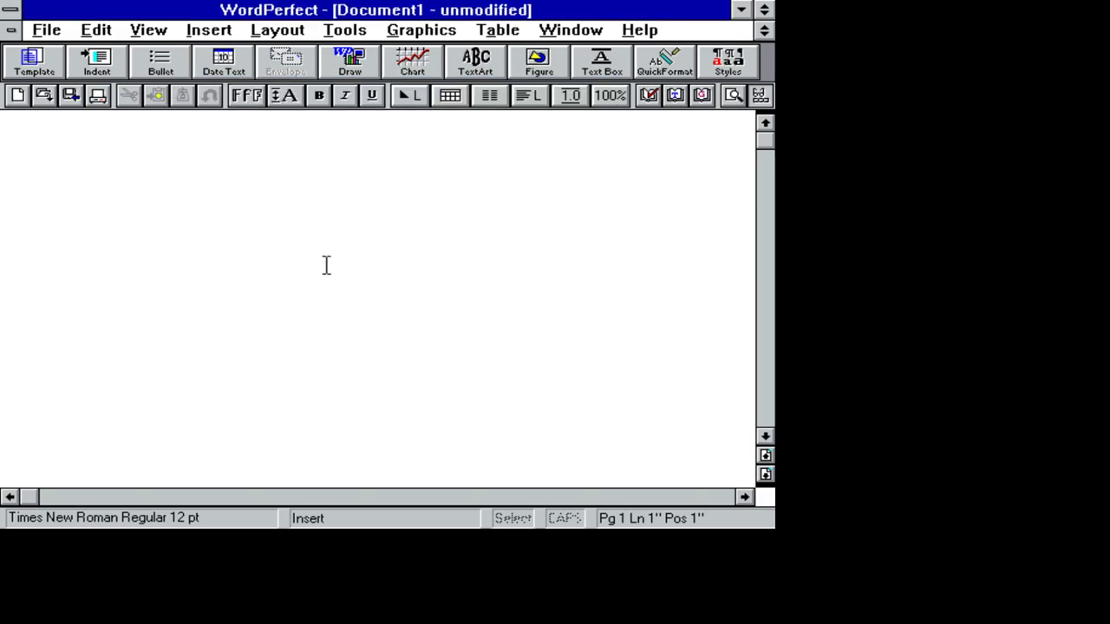
Type 'Hello, World!' and 'This is amazing!' on separate lines, correcting the 'Word' typo
{"action": "type", "text": "Hello"}
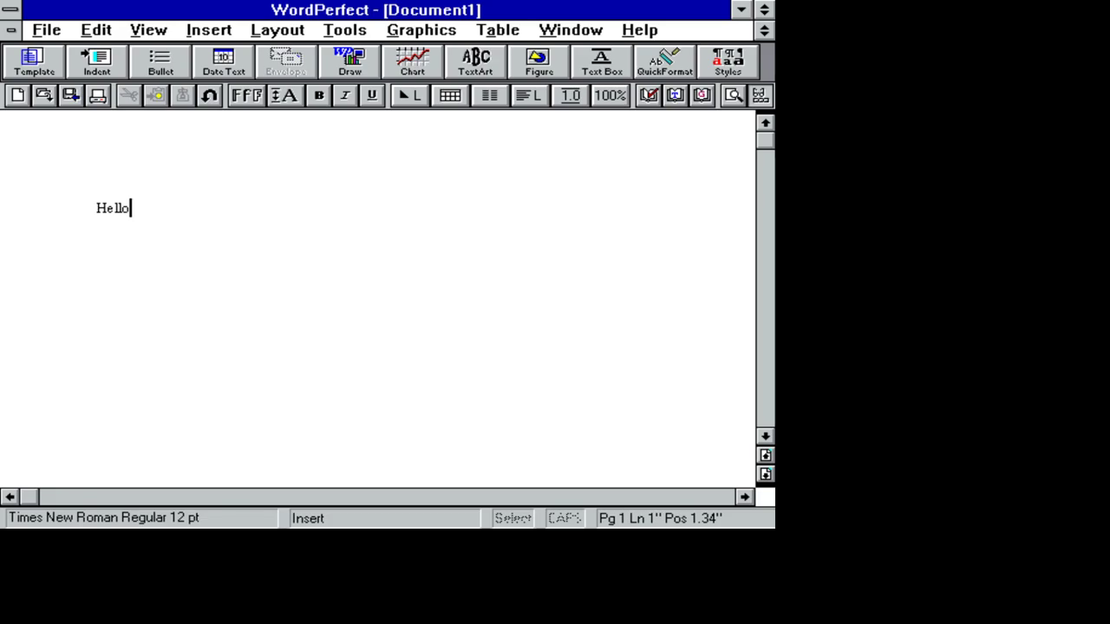
{"action": "type", "text": ", Word"}
{"action": "key", "text": "Left"}
{"action": "type", "text": "l"}
{"action": "key", "text": "Return"}
{"action": "key", "text": "Return"}
{"action": "type", "text": "This is "}
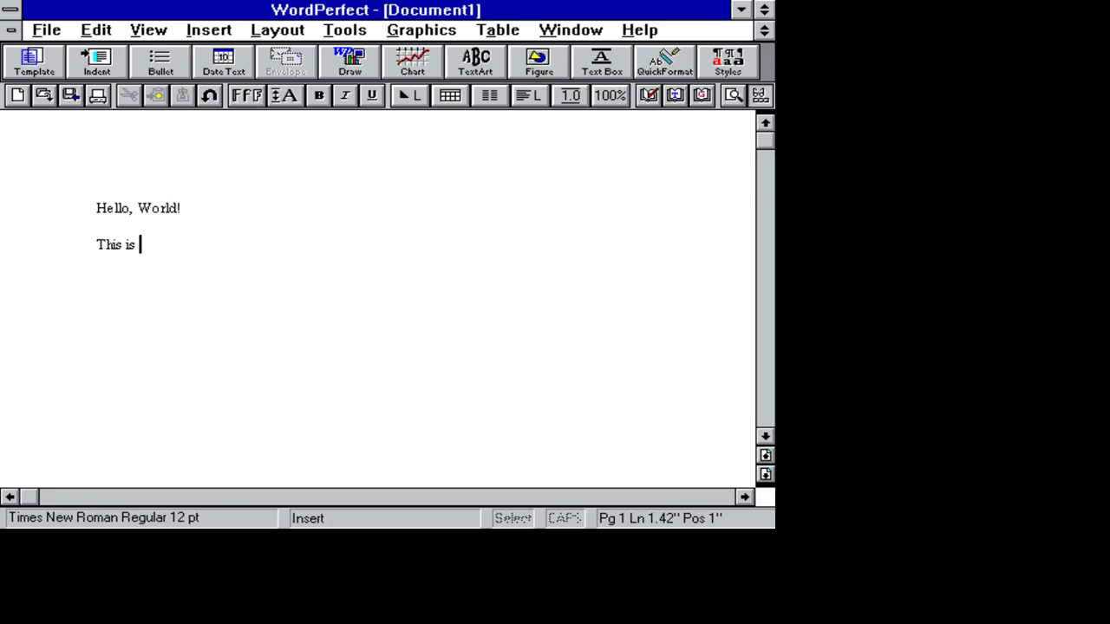
{"action": "type", "text": "amazing!"}
{"action": "key", "text": "Return"}
{"action": "key", "text": "Return"}
{"action": "left_click", "coordinate": [409, 63]}
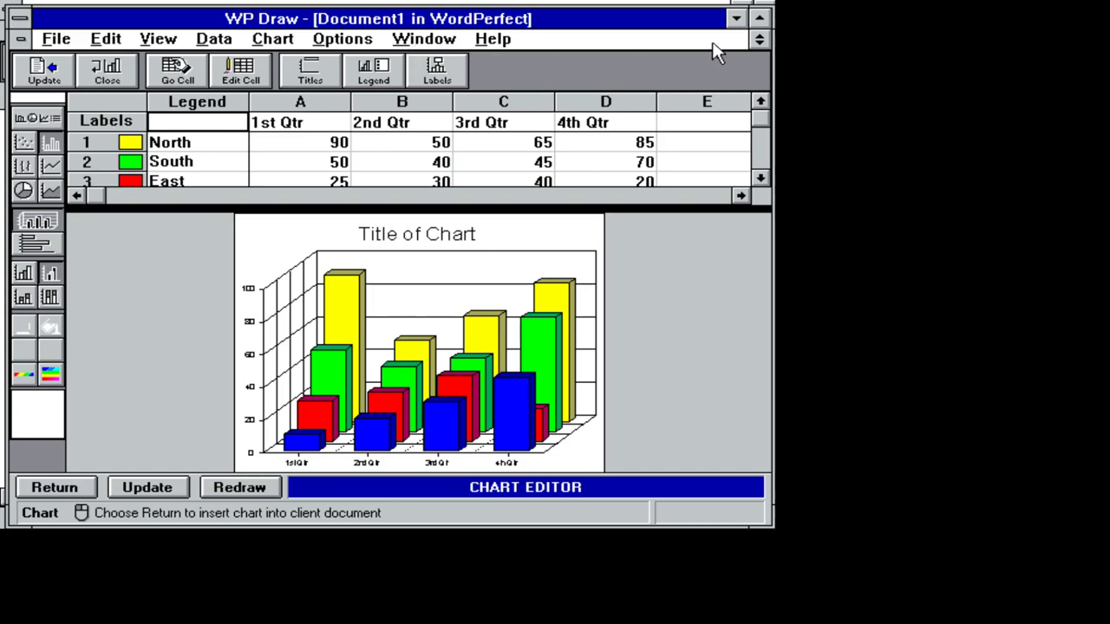
{"action": "left_click", "coordinate": [492, 41]}
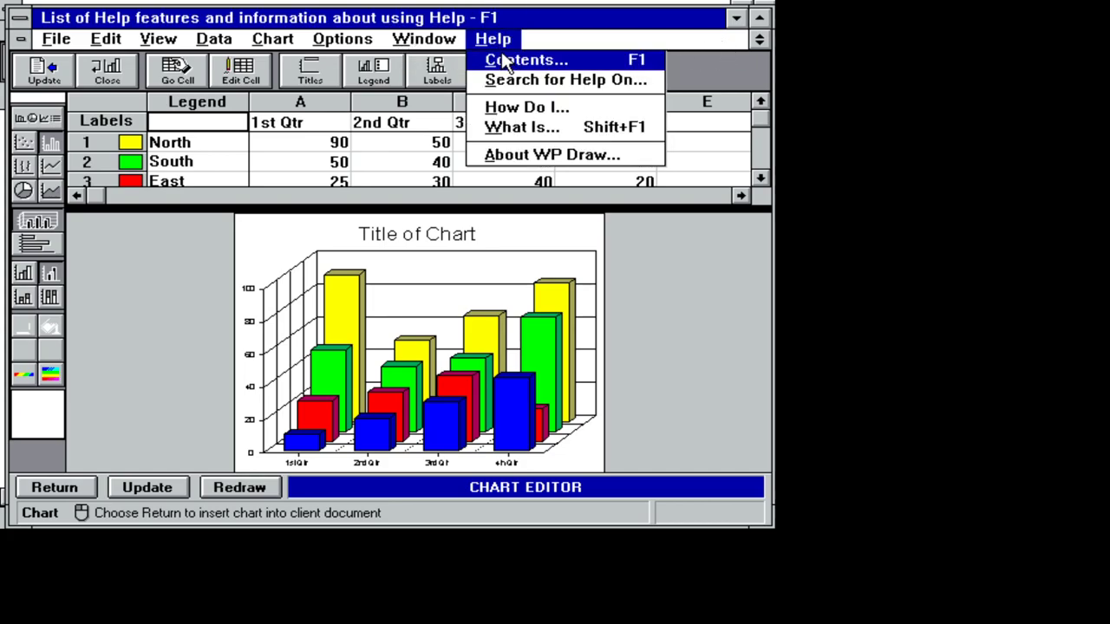
{"action": "mouse_move", "coordinate": [74, 50]}
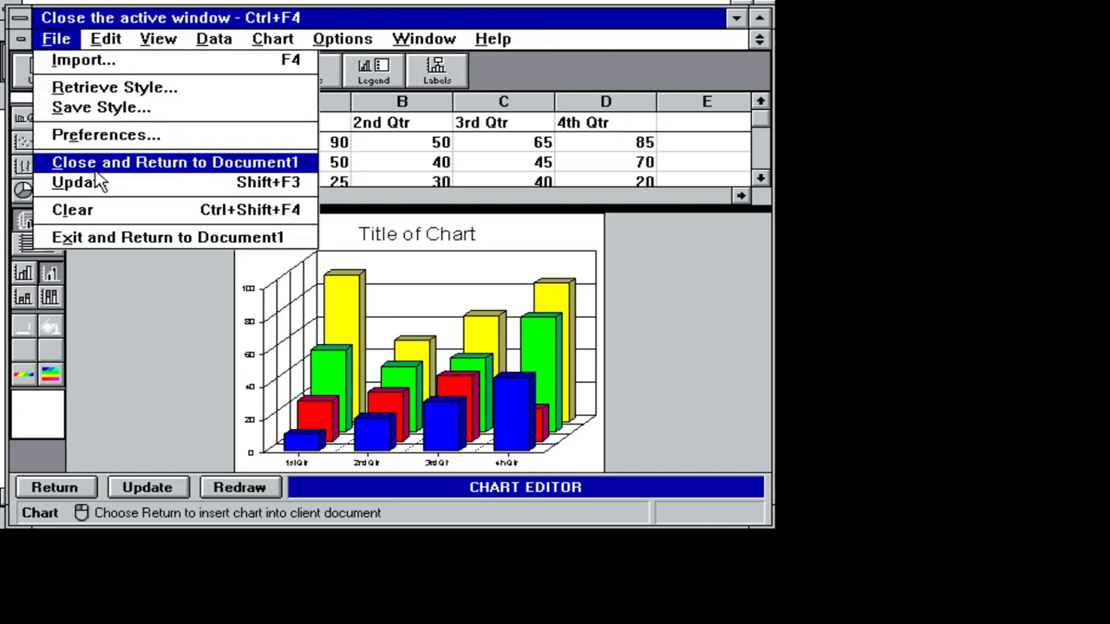
{"action": "left_click", "coordinate": [114, 244]}
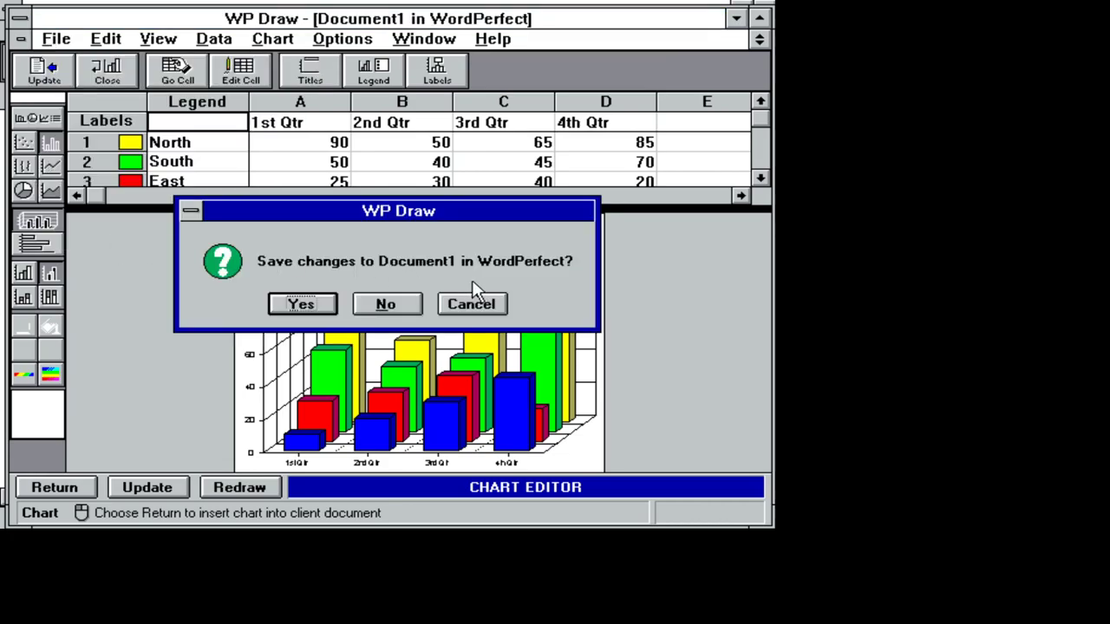
{"action": "left_click", "coordinate": [375, 304]}
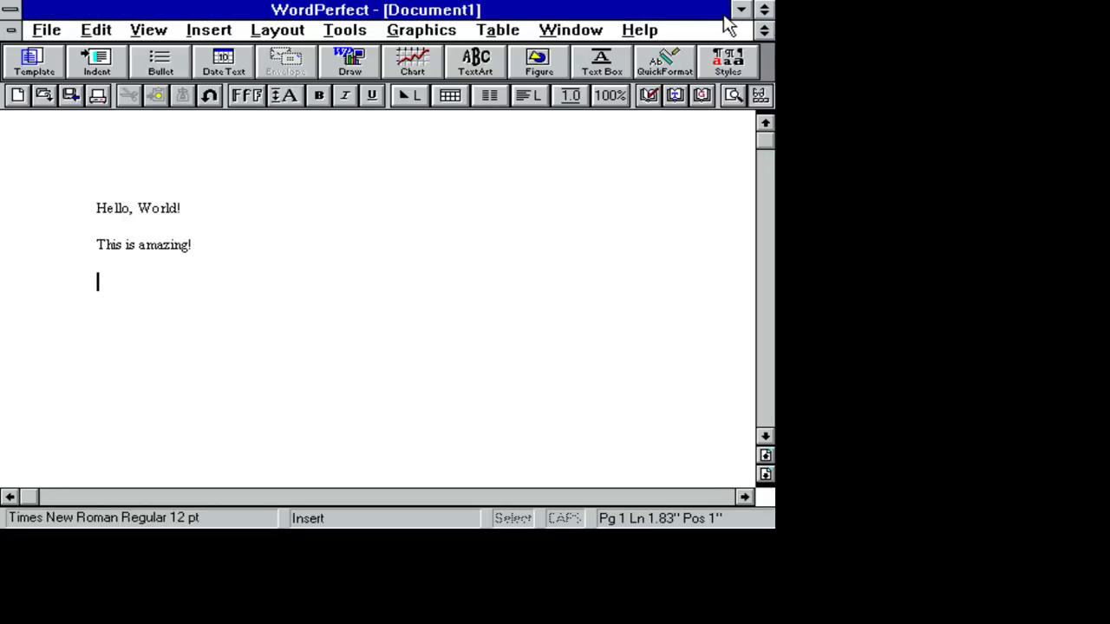
Minimize WordPerfect, restore File Manager and run install.exe from the turboc~1.1 folder
{"action": "left_click", "coordinate": [740, 11]}
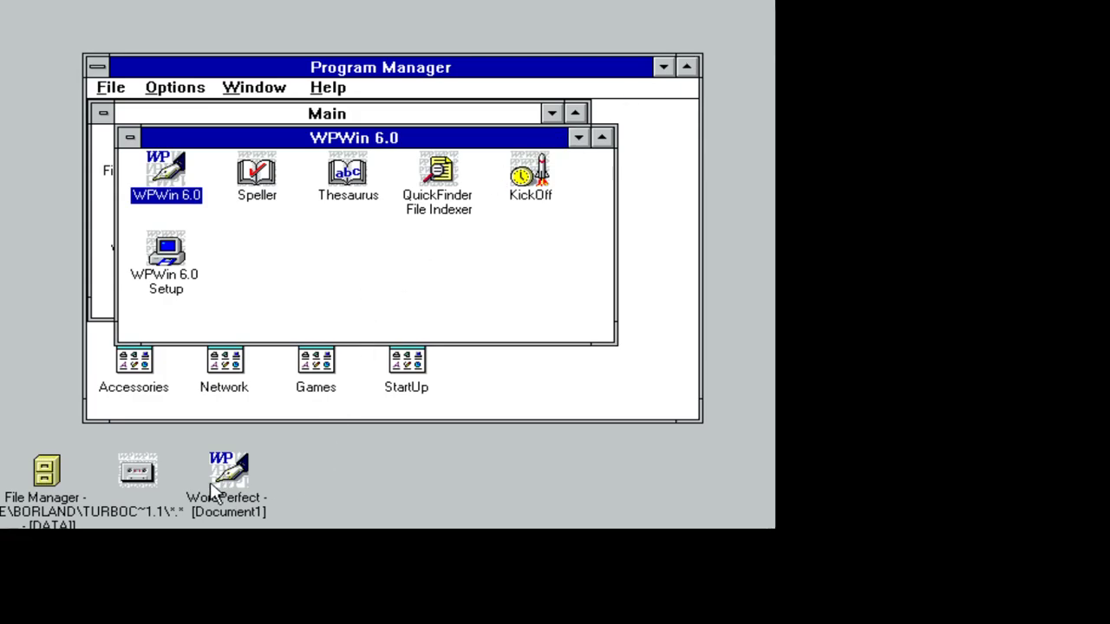
{"action": "double_click", "coordinate": [74, 503]}
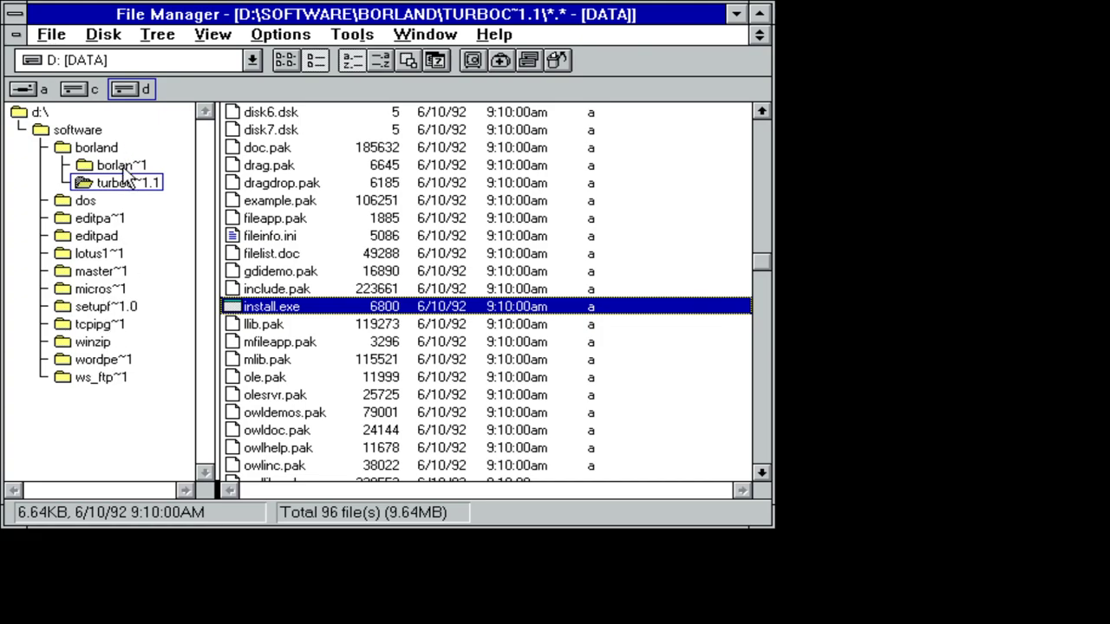
{"action": "double_click", "coordinate": [305, 313]}
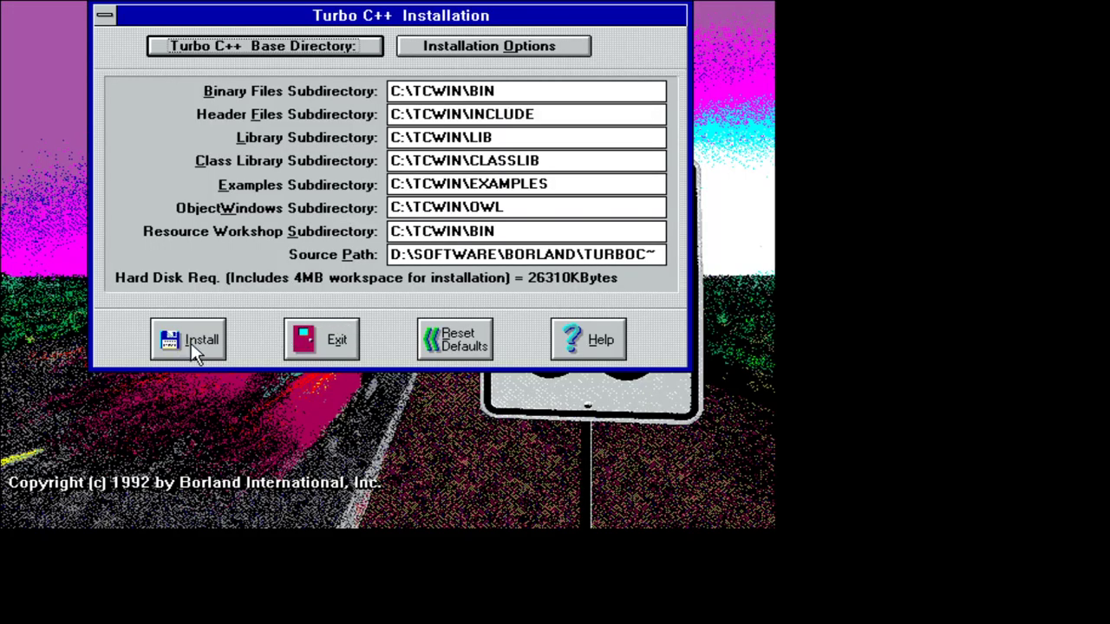
Install Turbo C++ using the default C:\TCWIN directories
{"action": "left_click", "coordinate": [193, 346]}
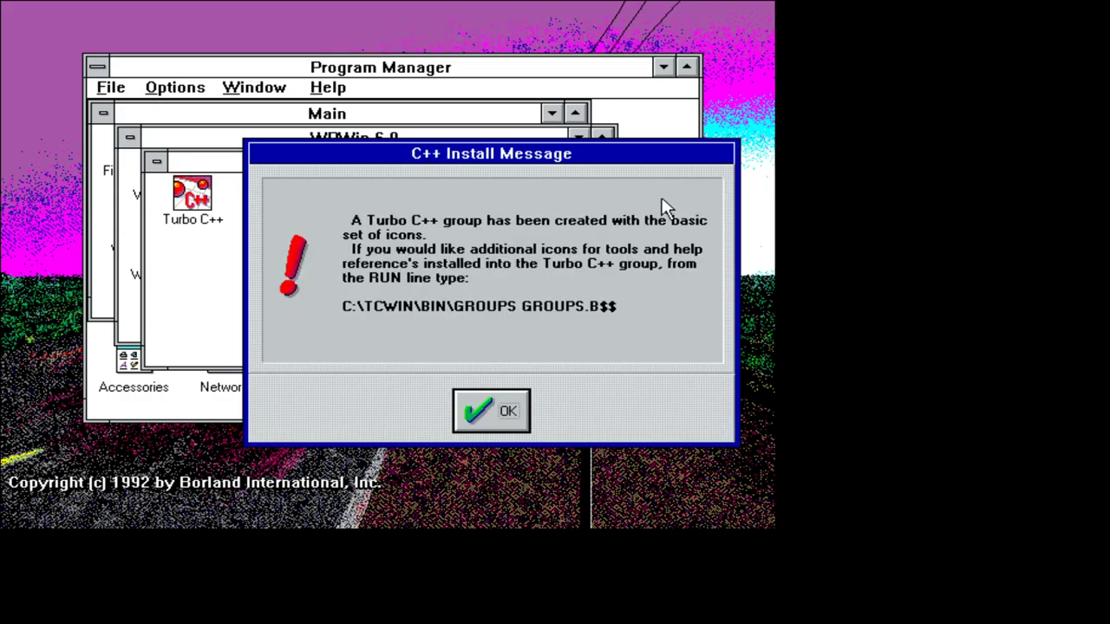
Acknowledge the group-created and install-complete messages, then minimize the README in Notepad
{"action": "left_click", "coordinate": [513, 411]}
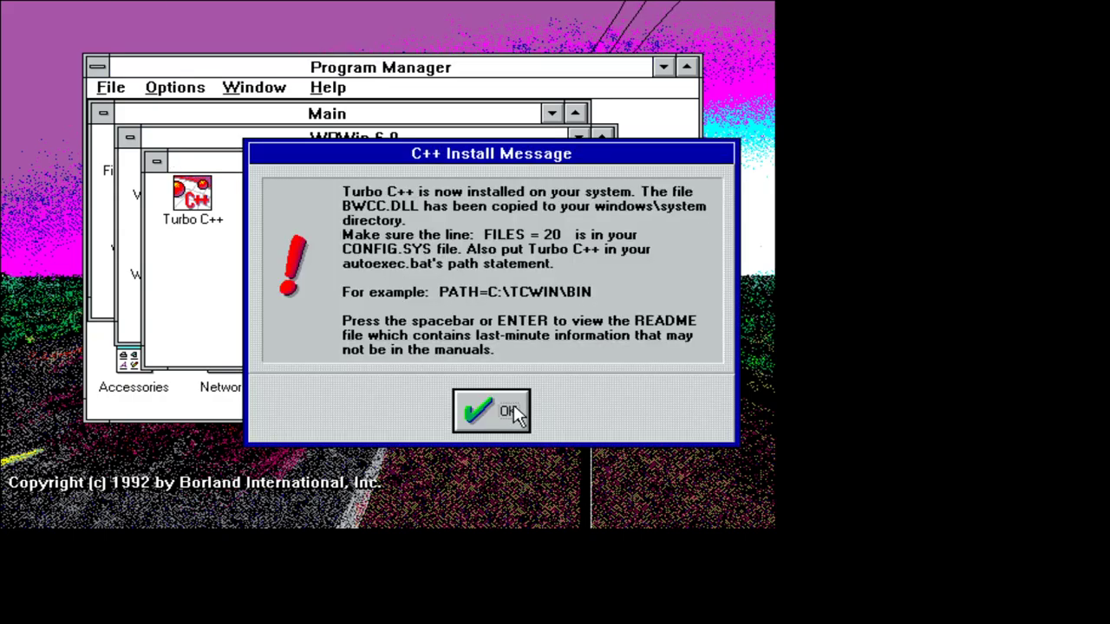
{"action": "left_click", "coordinate": [513, 405]}
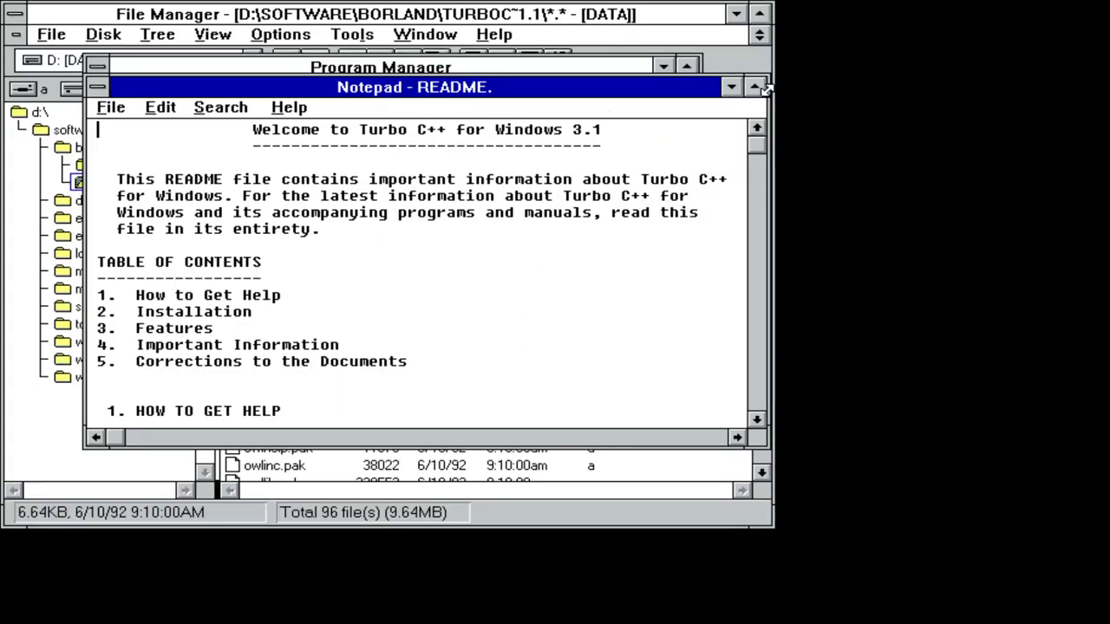
{"action": "left_click", "coordinate": [731, 87]}
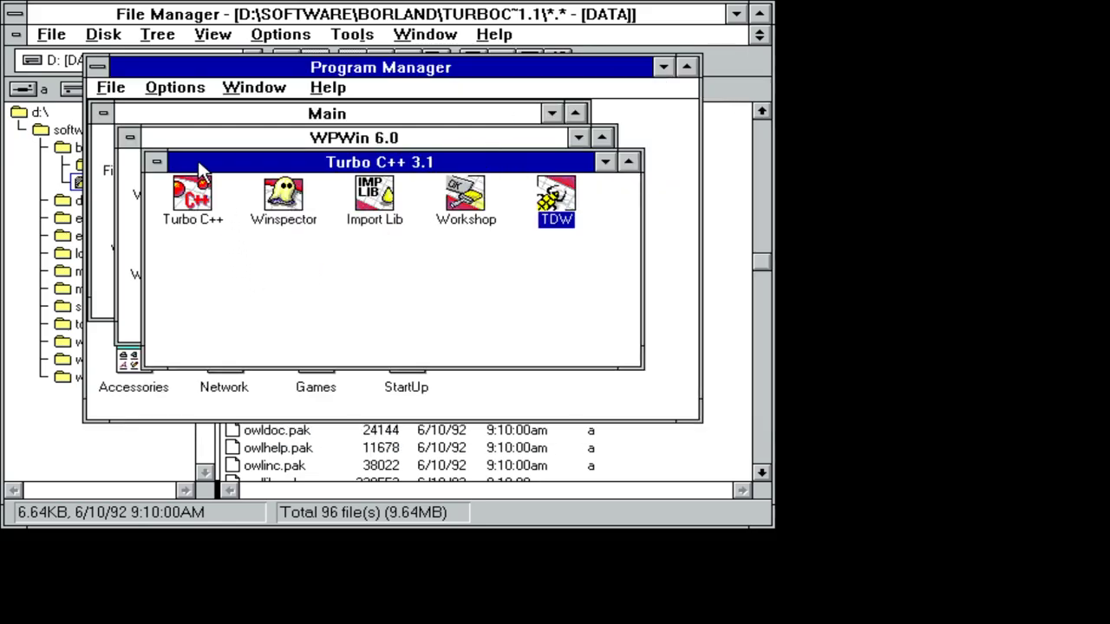
Launch Turbo C++ from its group, dismiss the splash and maximize the IDE window
{"action": "left_click", "coordinate": [197, 198]}
{"action": "double_click", "coordinate": [196, 198]}
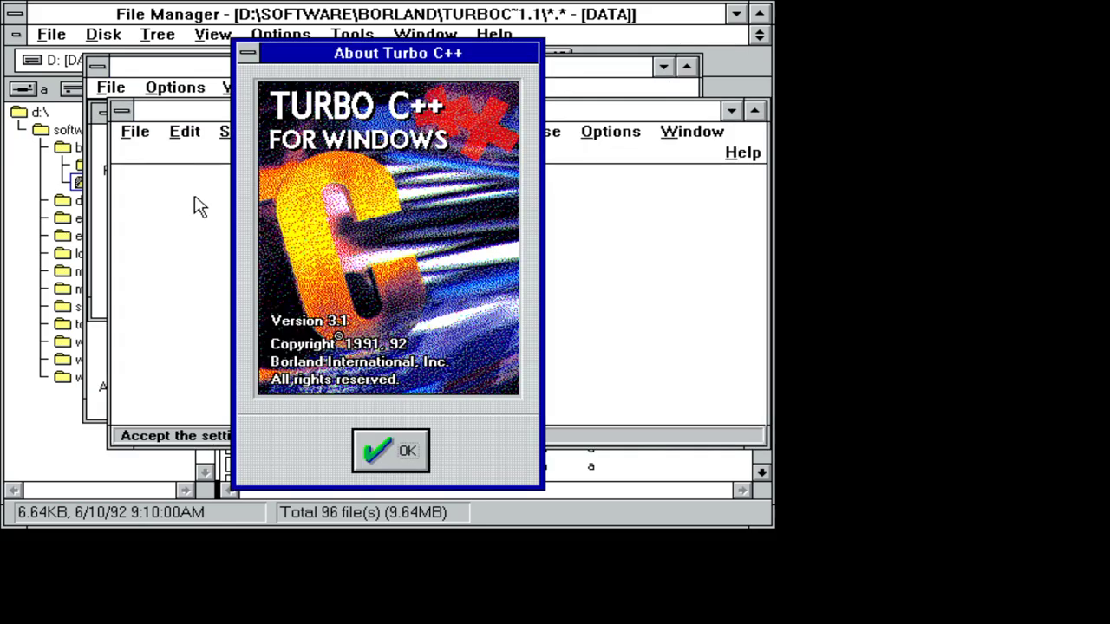
{"action": "left_click", "coordinate": [404, 471]}
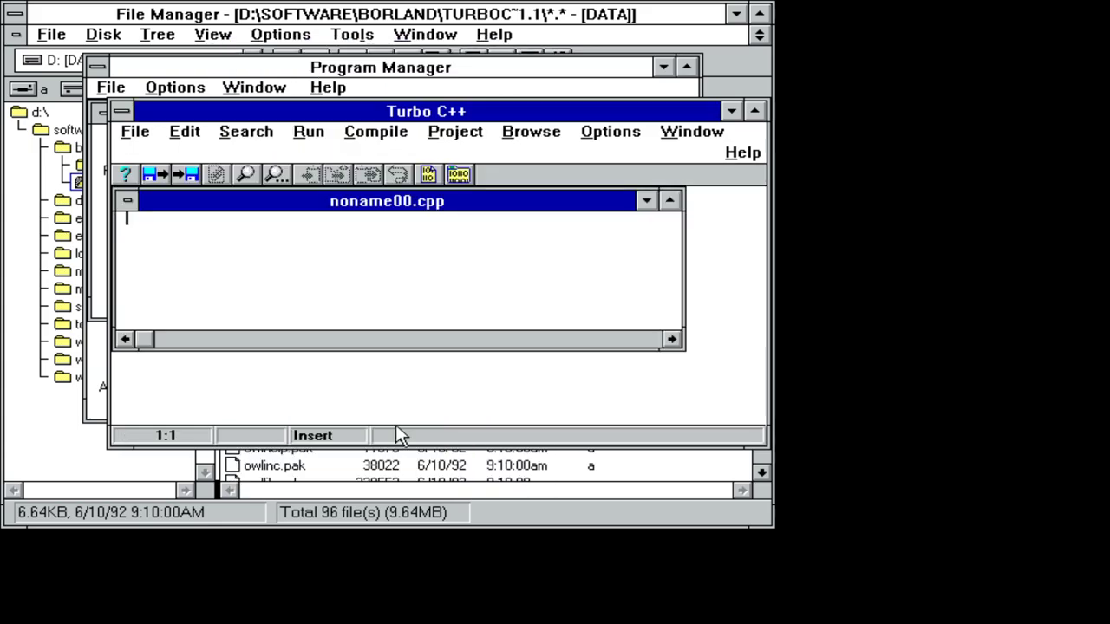
{"action": "double_click", "coordinate": [371, 112]}
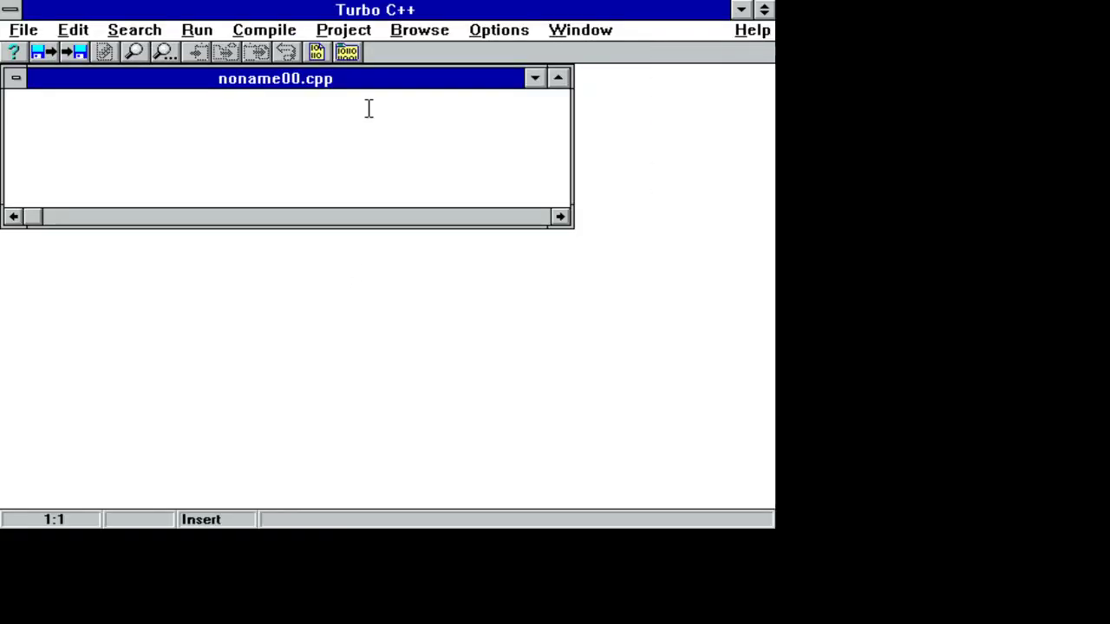
View the About Turbo C++ Version 3.1 information, then minimize the IDE
{"action": "left_click", "coordinate": [23, 34]}
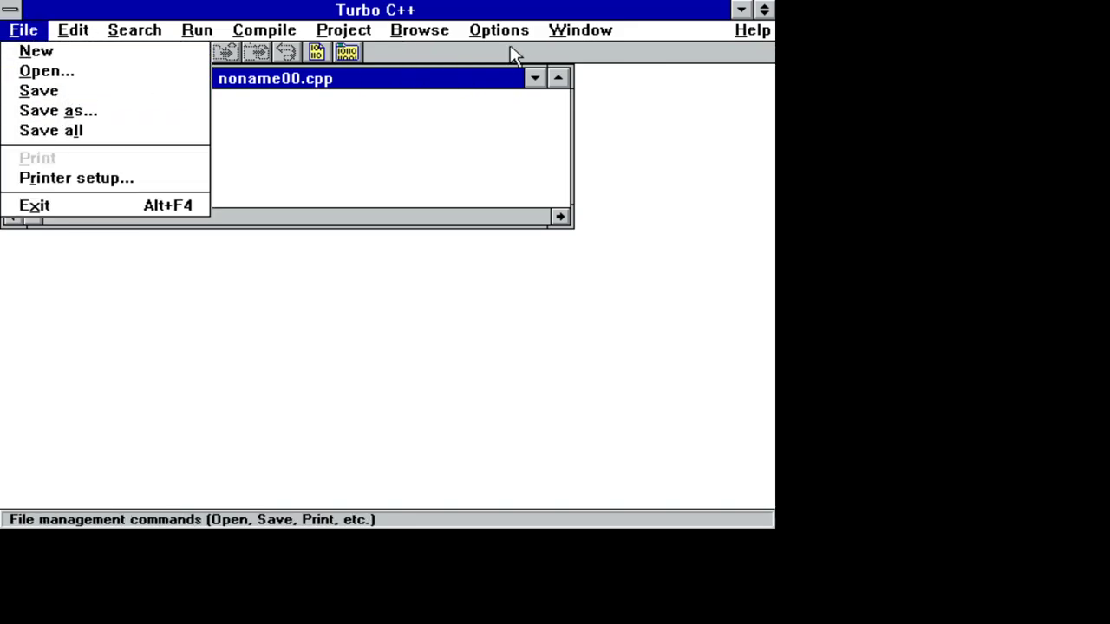
{"action": "mouse_move", "coordinate": [752, 33]}
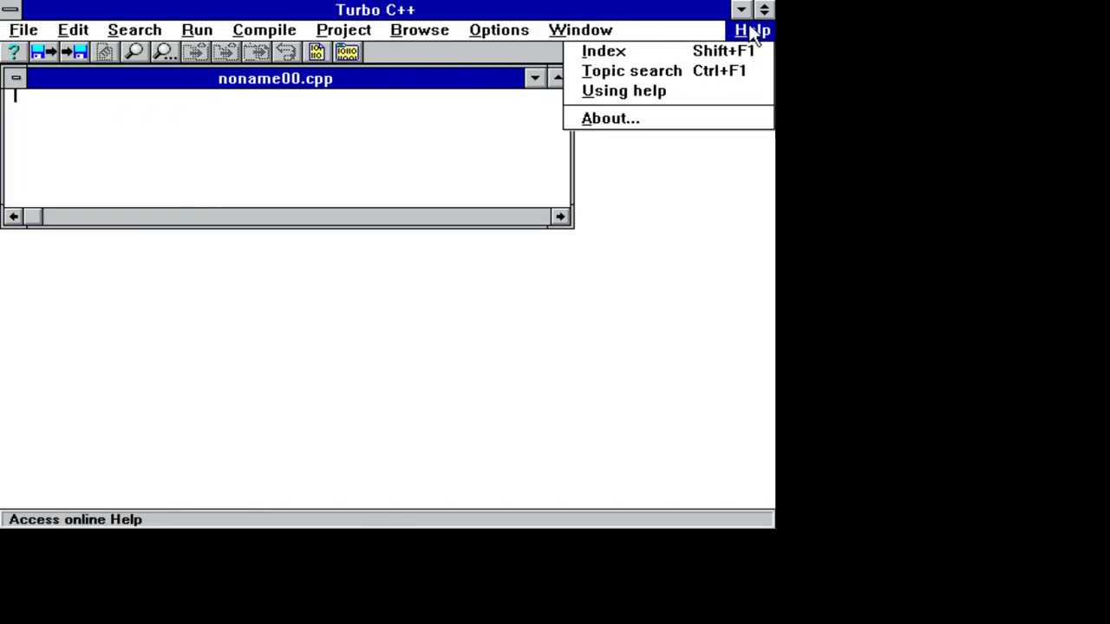
{"action": "left_click", "coordinate": [701, 121]}
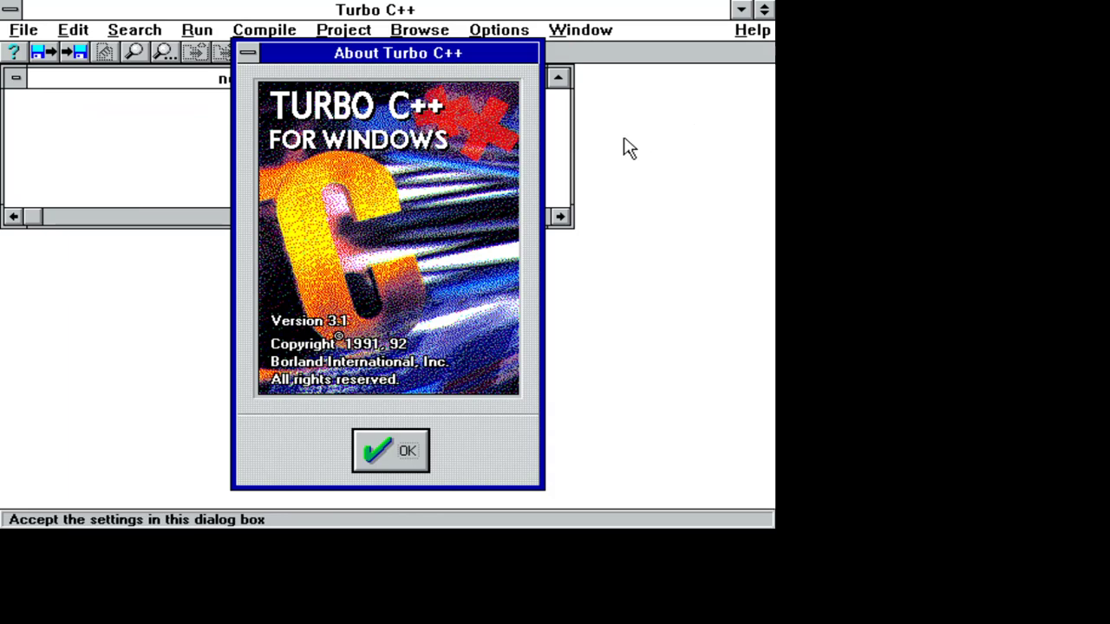
{"action": "left_click", "coordinate": [390, 464]}
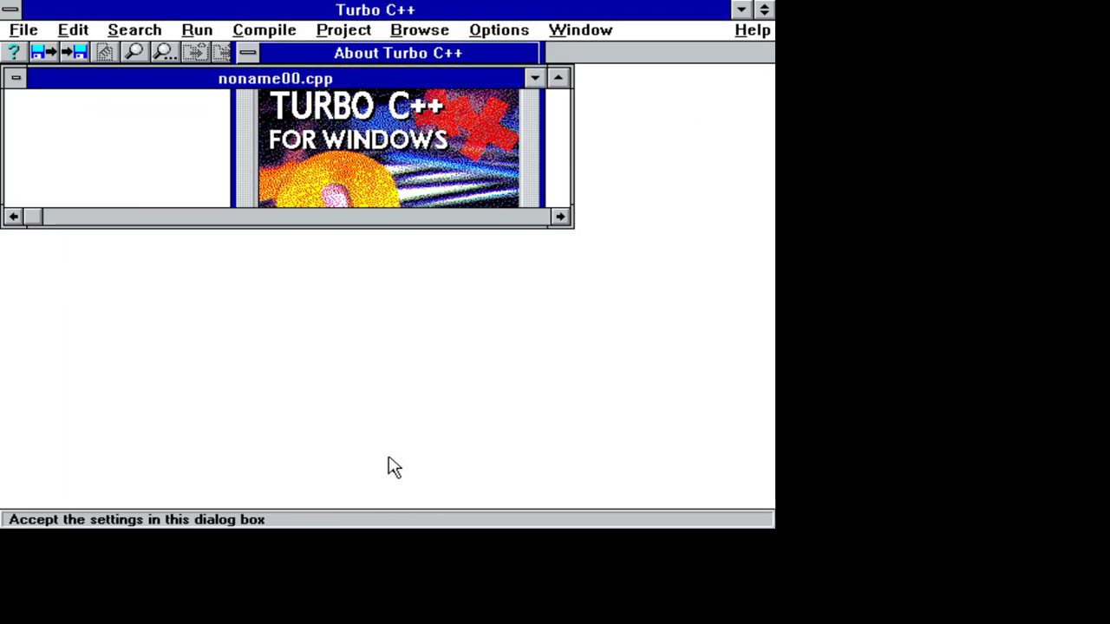
{"action": "left_click", "coordinate": [190, 125]}
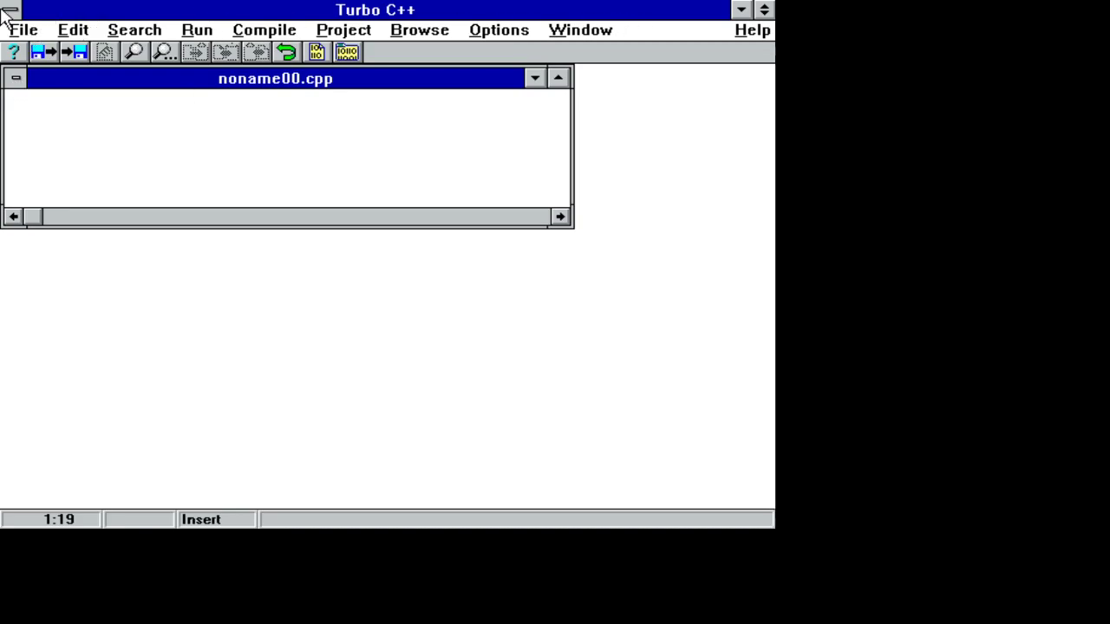
{"action": "left_click", "coordinate": [741, 9]}
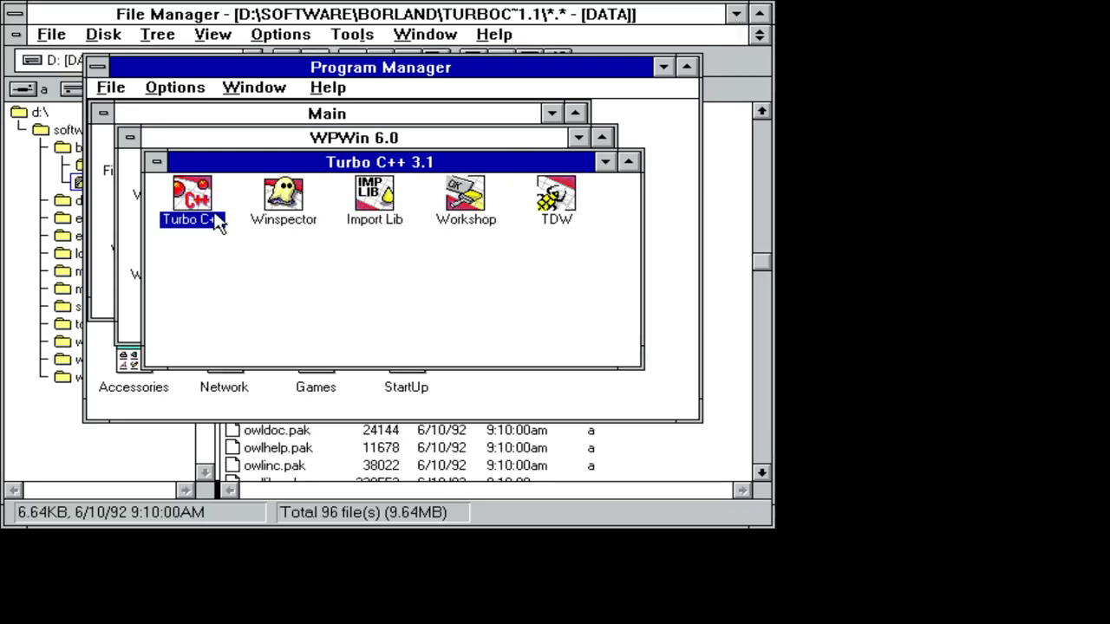
Launch Resource Workshop and create a new untitled .RC project
{"action": "double_click", "coordinate": [475, 203]}
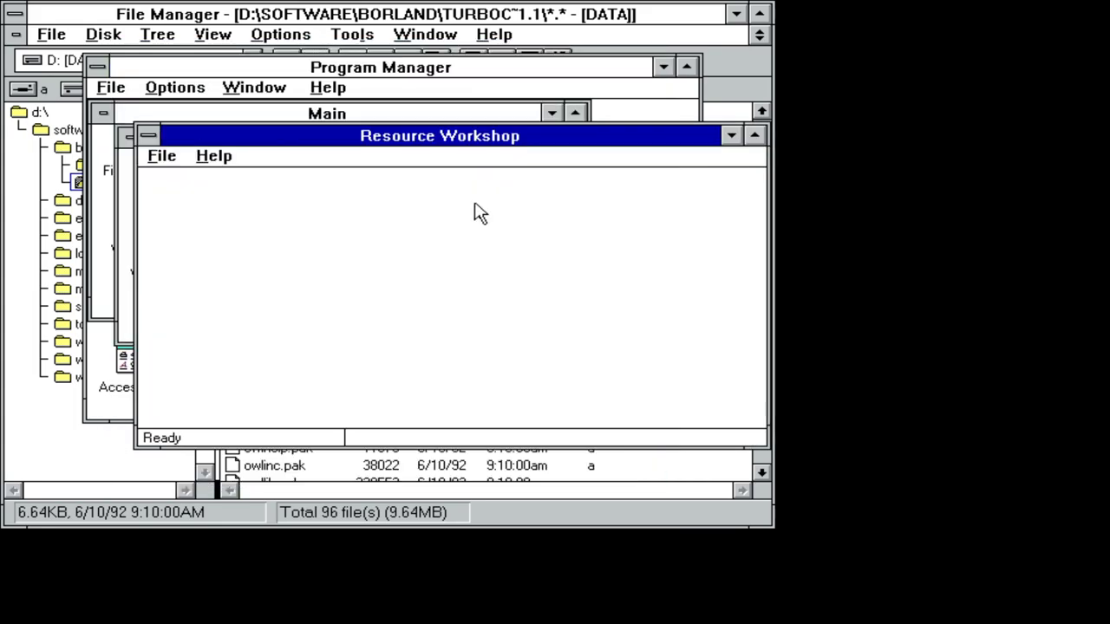
{"action": "left_click", "coordinate": [178, 159]}
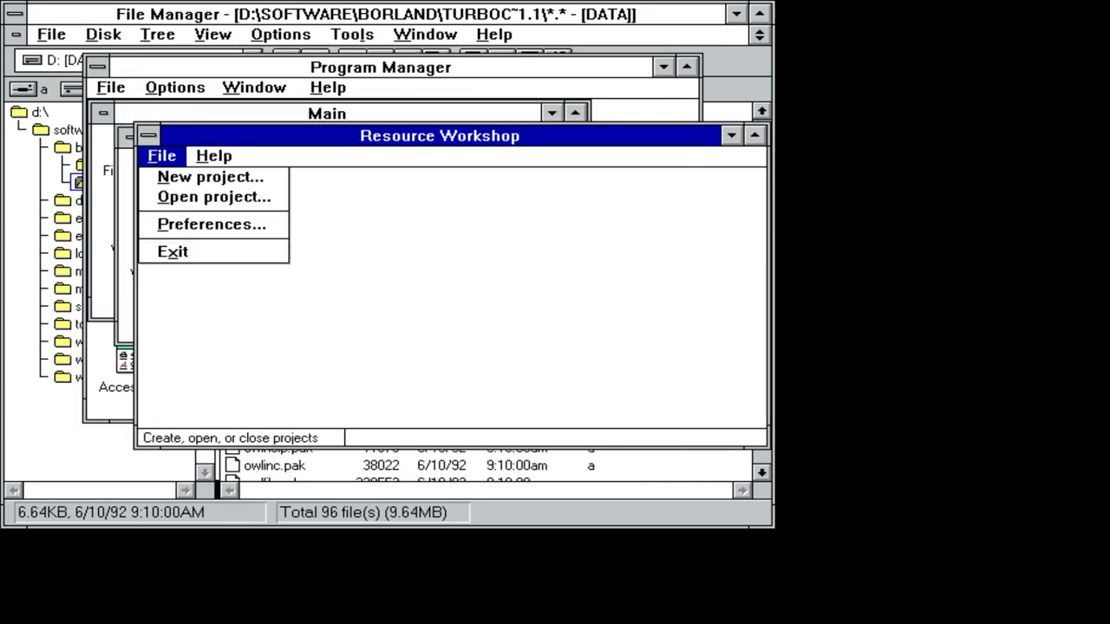
{"action": "left_click", "coordinate": [171, 182]}
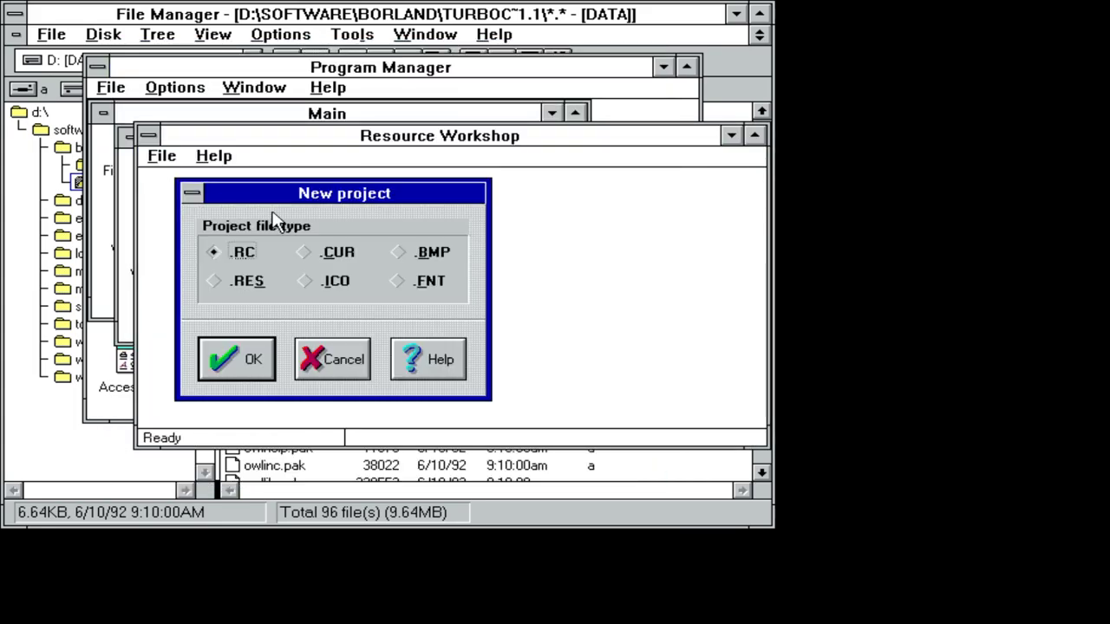
{"action": "left_click", "coordinate": [246, 368]}
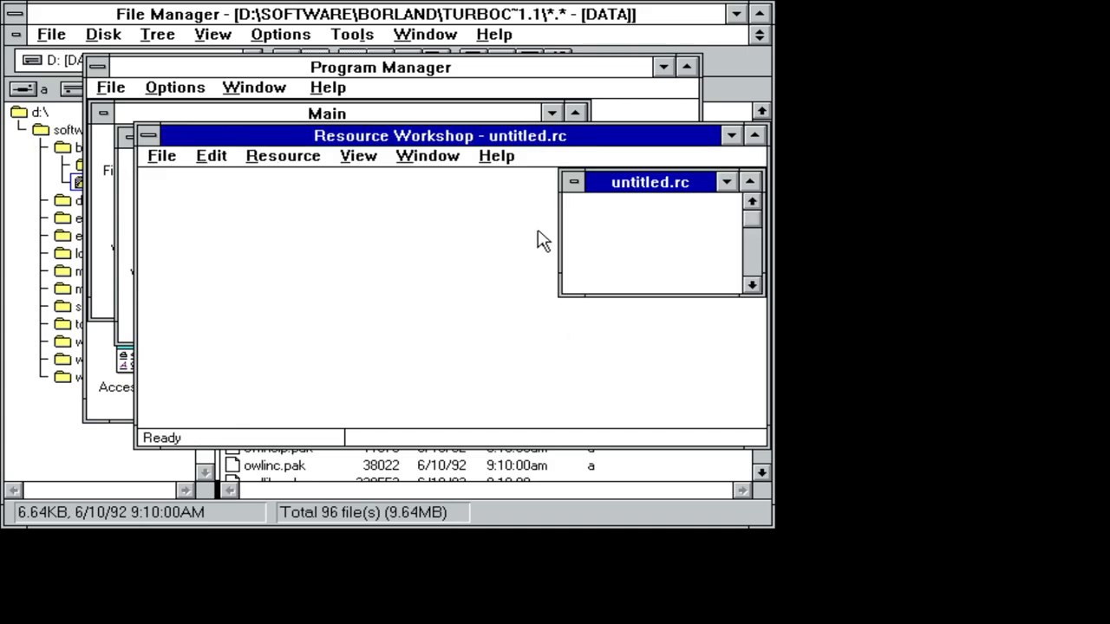
Close untitled.rc and exit Resource Workshop
{"action": "left_click", "coordinate": [573, 182]}
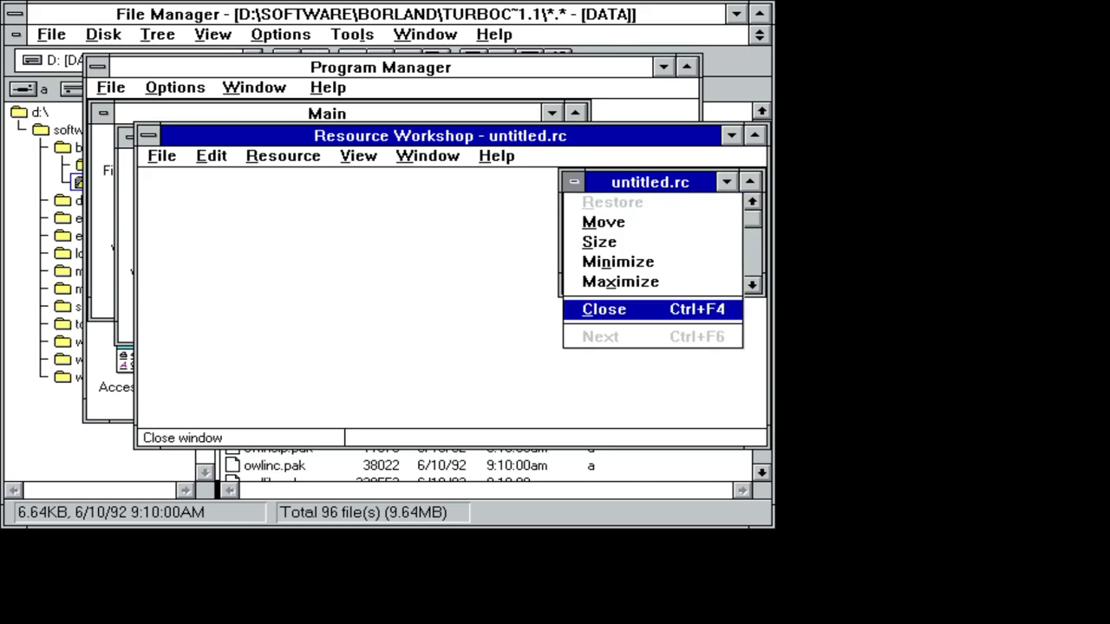
{"action": "left_click", "coordinate": [593, 309]}
{"action": "left_click", "coordinate": [167, 157]}
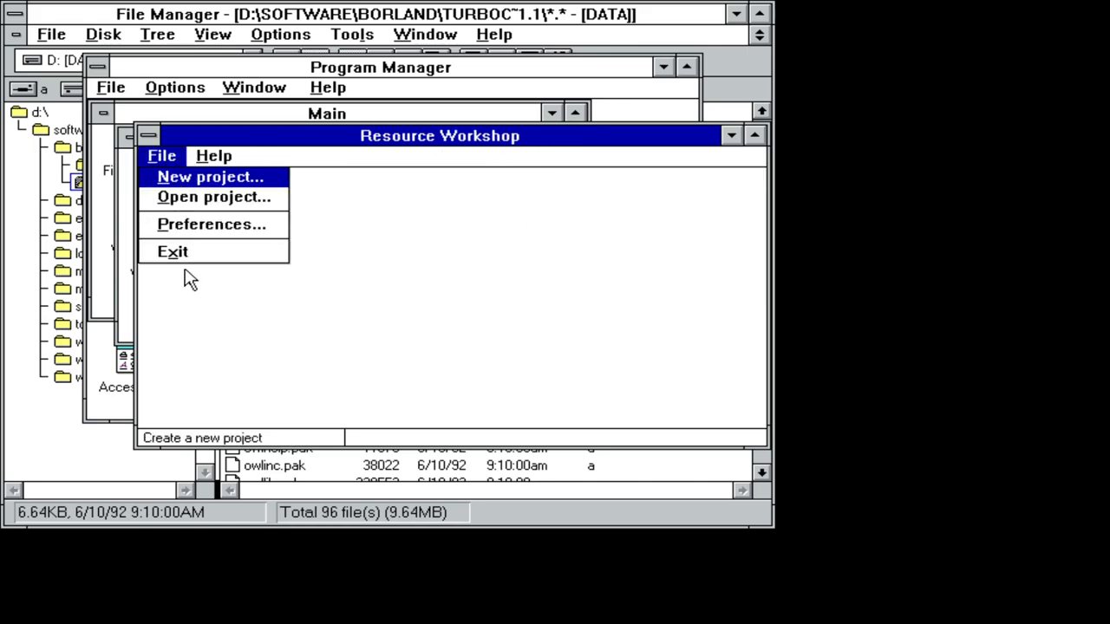
{"action": "left_click", "coordinate": [195, 253]}
{"action": "left_click", "coordinate": [157, 162]}
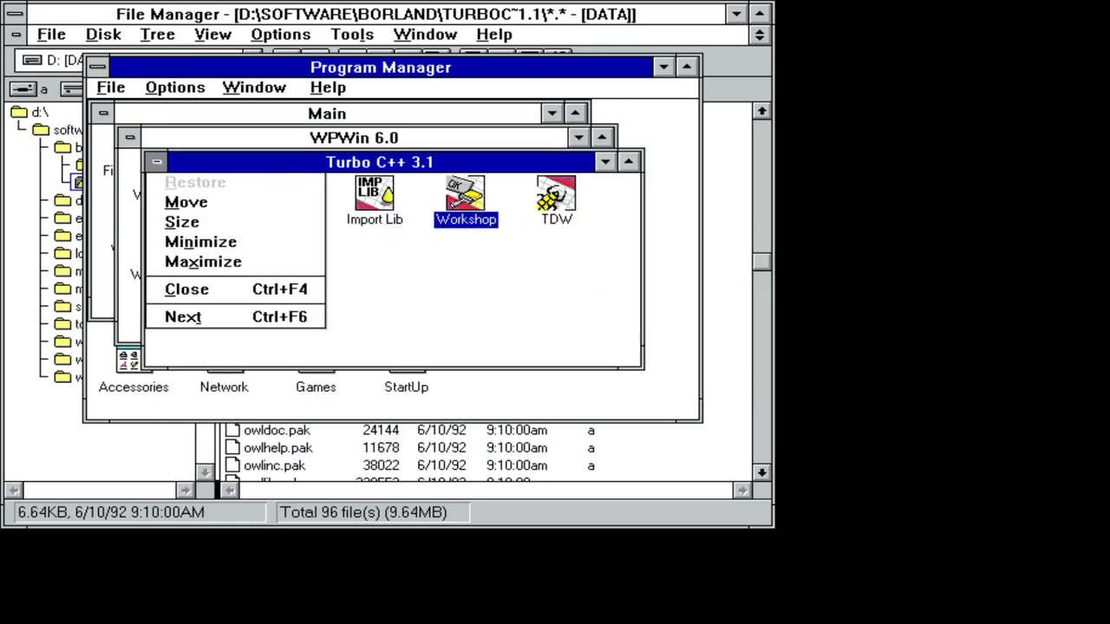
Switch to the WPWin 6.0 group, then browse File Manager to MICROS~1\VB3\DISK1 and select setup.exe
{"action": "left_click", "coordinate": [192, 317]}
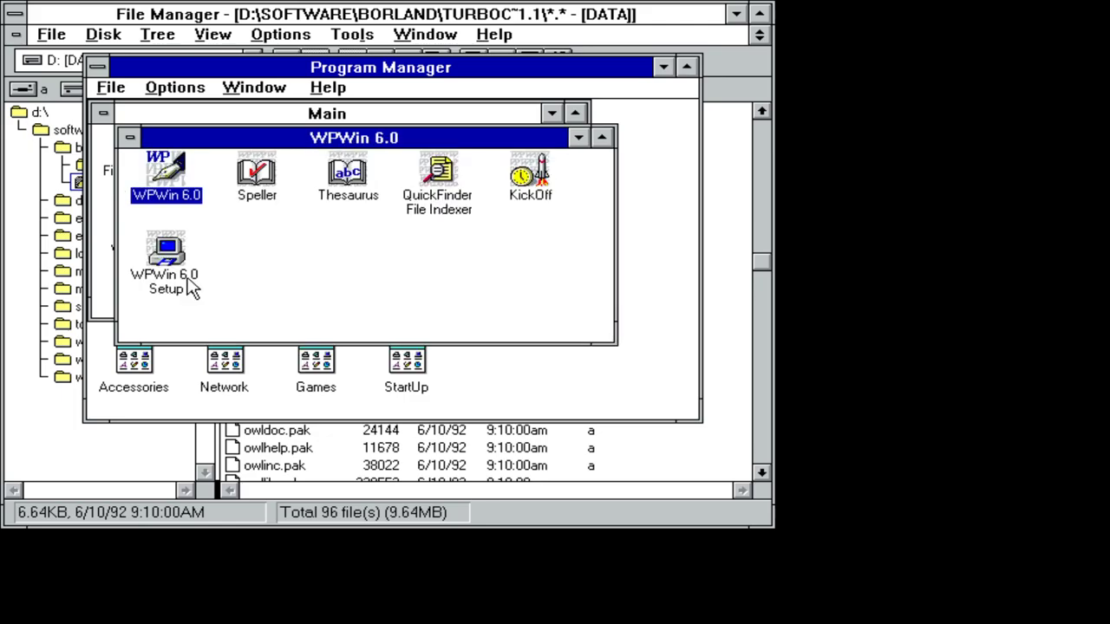
{"action": "left_click", "coordinate": [71, 14]}
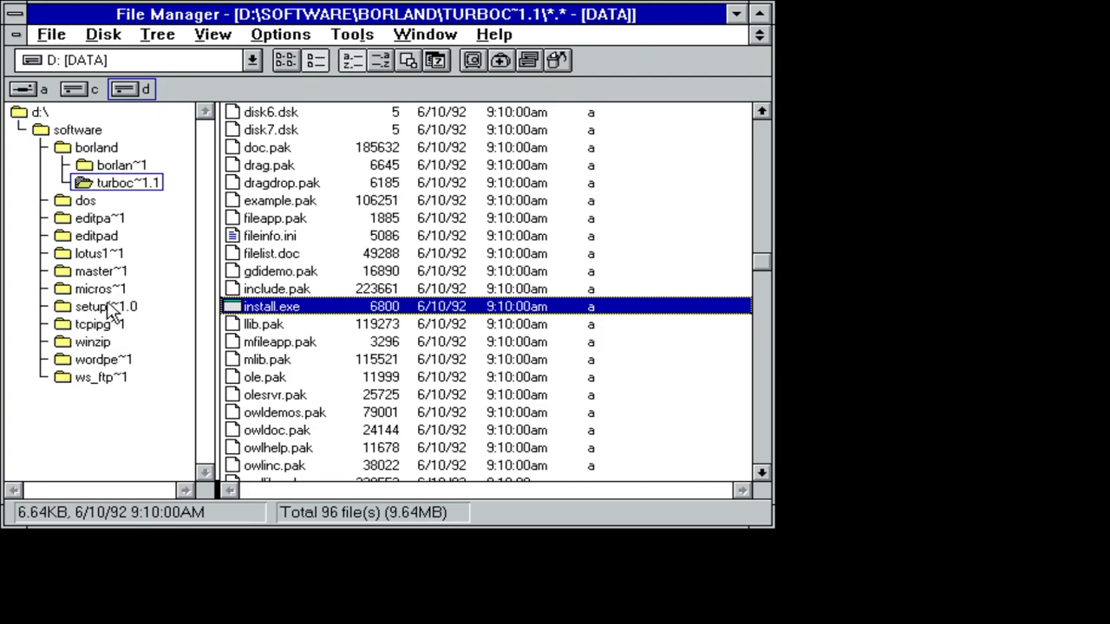
{"action": "double_click", "coordinate": [106, 290]}
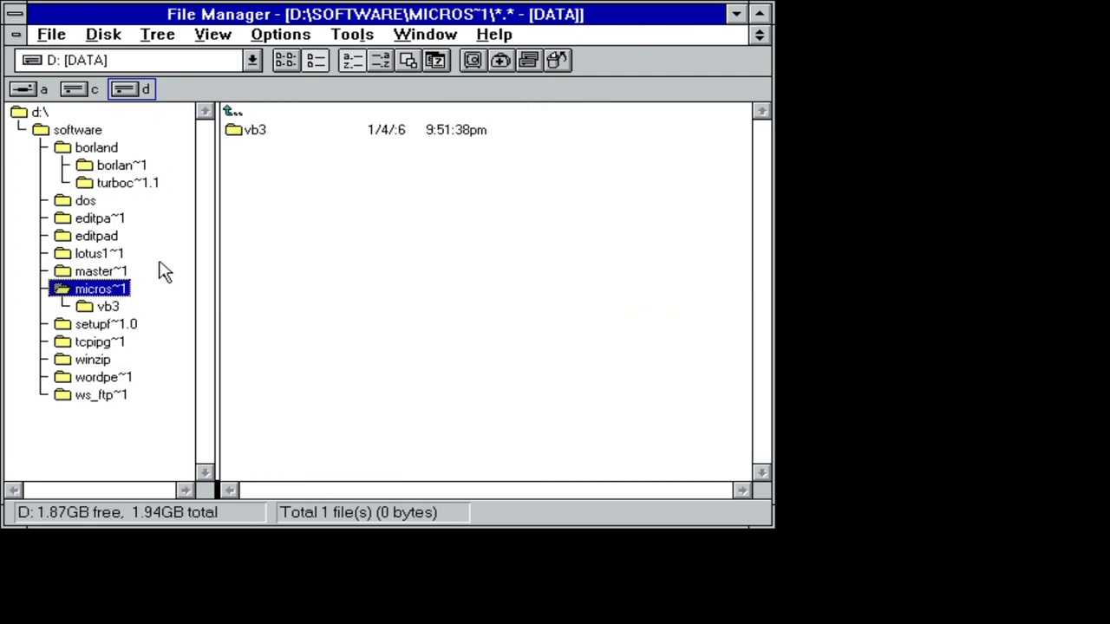
{"action": "left_click", "coordinate": [111, 308]}
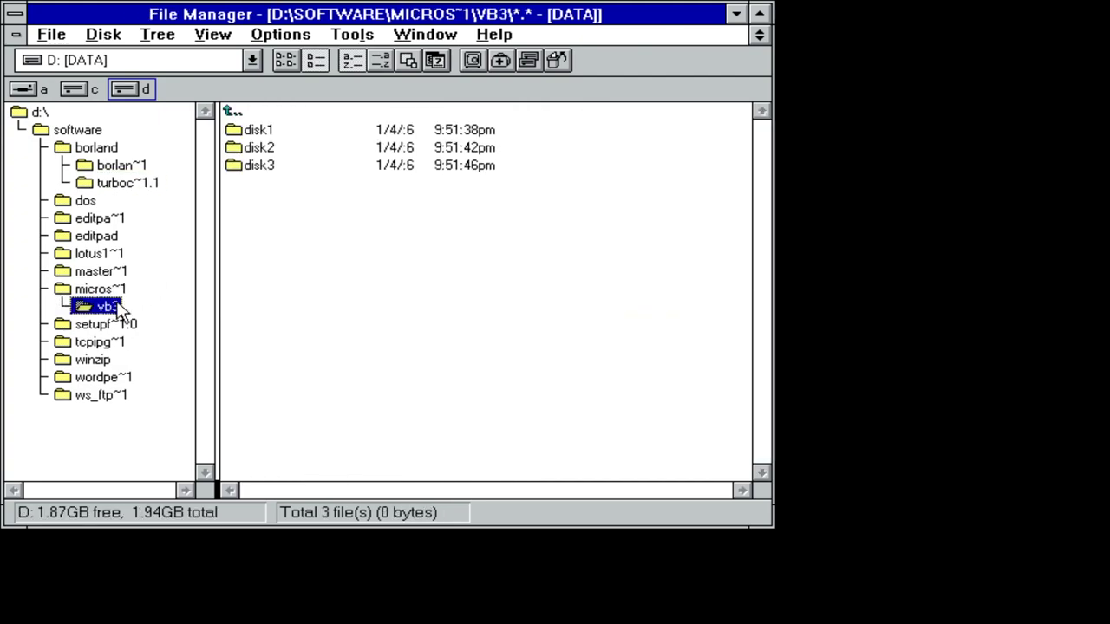
{"action": "double_click", "coordinate": [281, 133]}
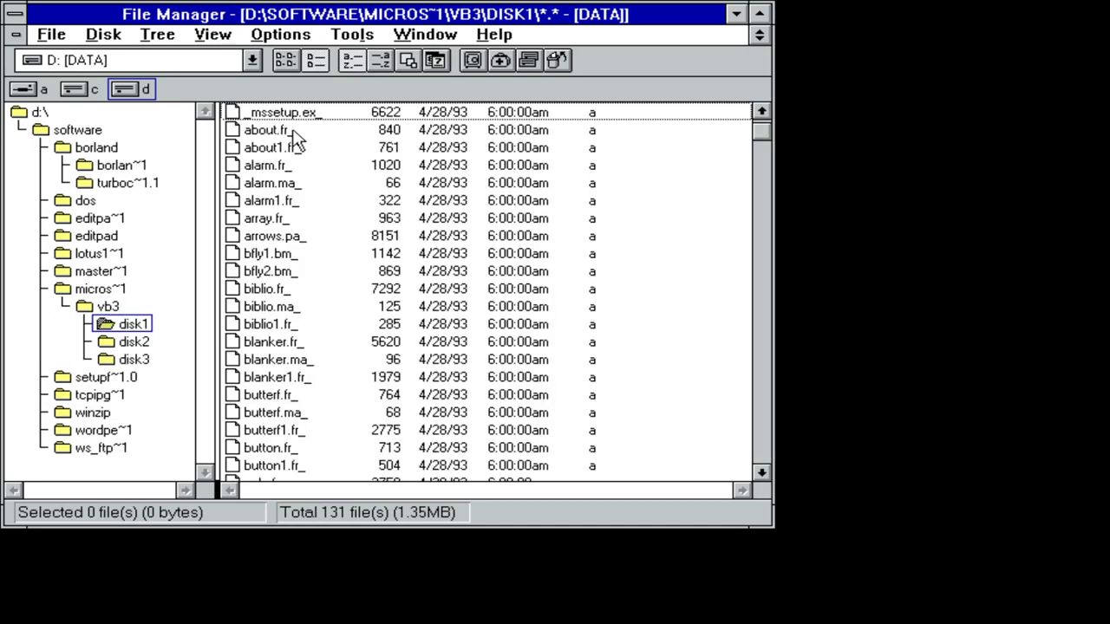
{"action": "left_click", "coordinate": [763, 143]}
{"action": "left_click_drag", "start_coordinate": [761, 201], "coordinate": [761, 420]}
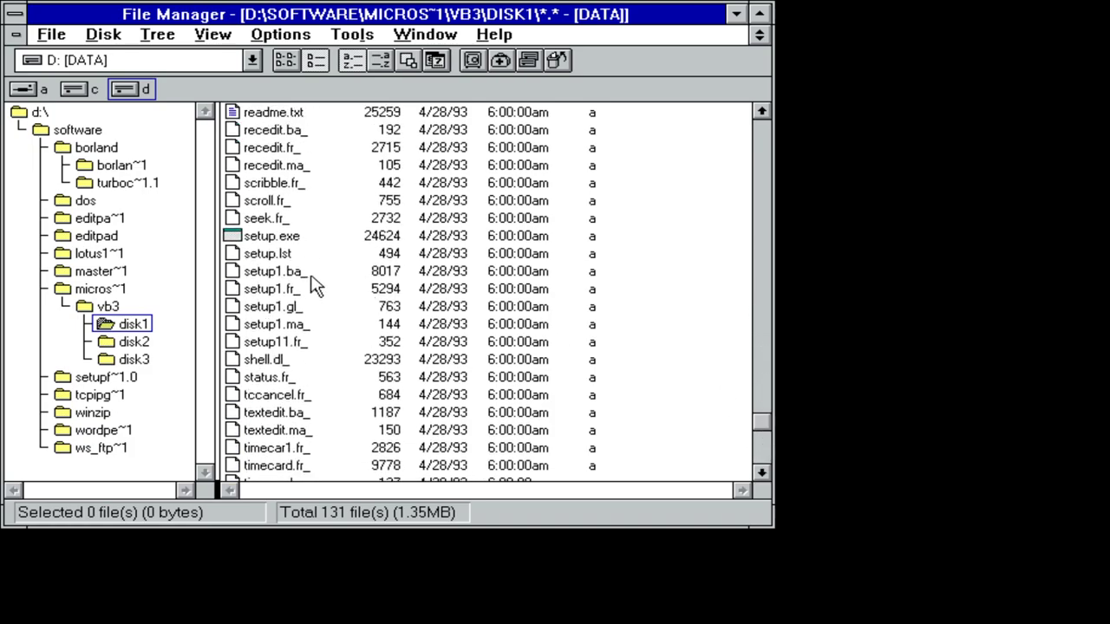
{"action": "left_click", "coordinate": [285, 241]}
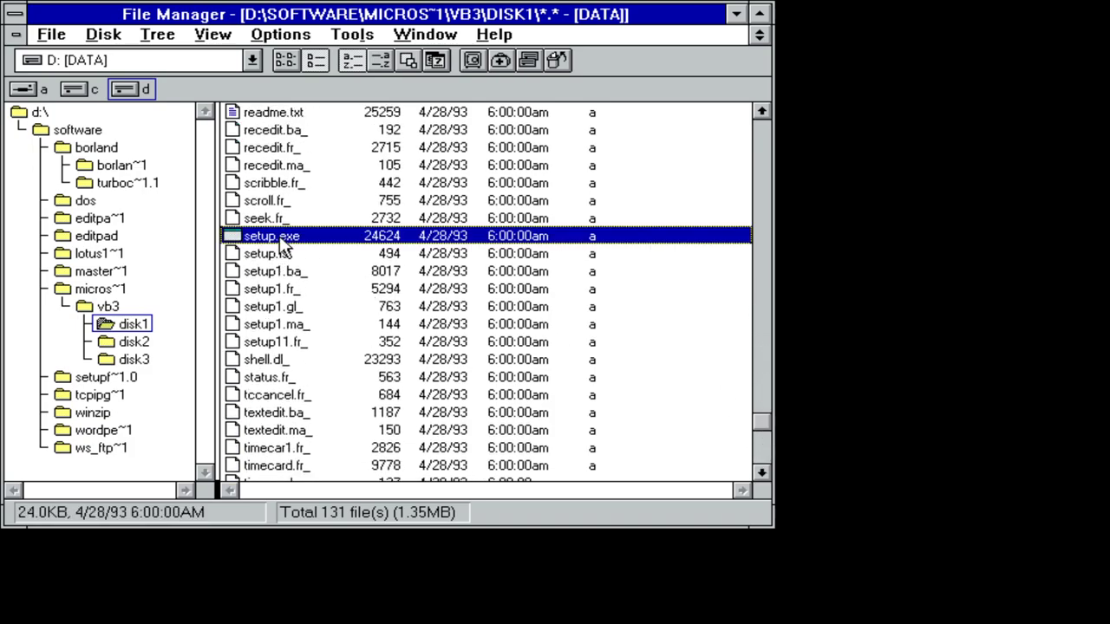
Run setup.exe and continue through Visual Basic 3.0 Setup, creating the C:\VB install directory
{"action": "double_click", "coordinate": [285, 240]}
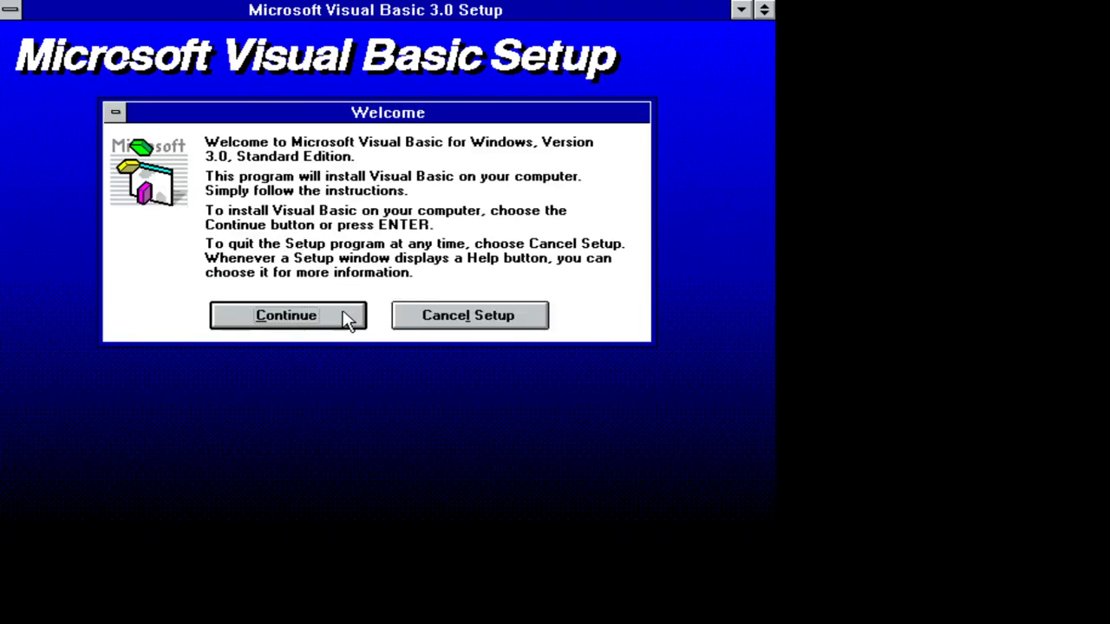
{"action": "left_click", "coordinate": [347, 319]}
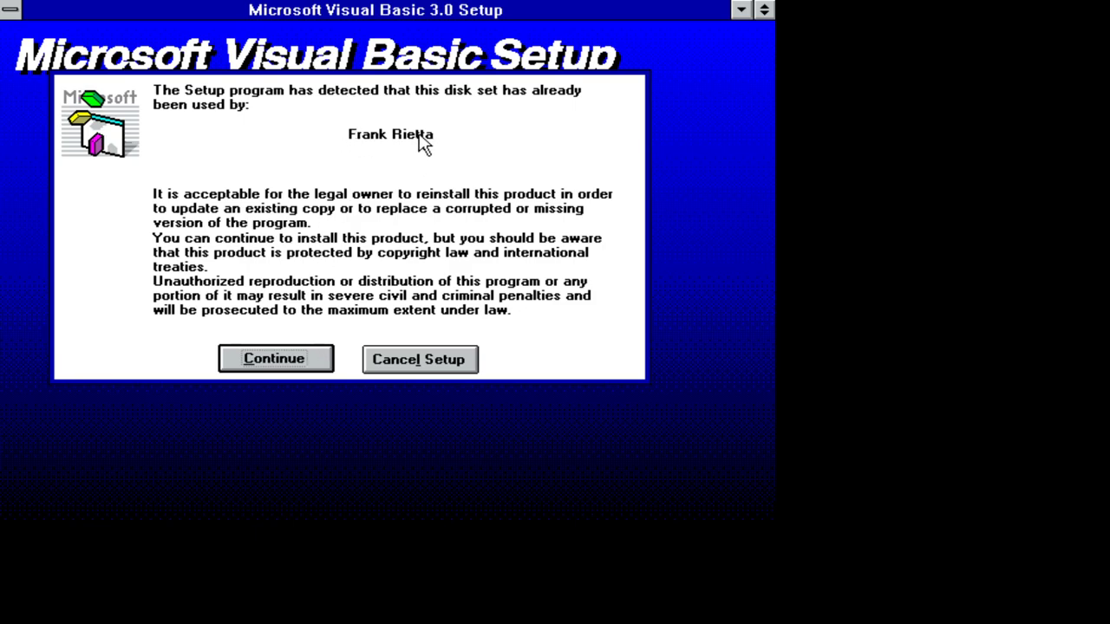
{"action": "left_click", "coordinate": [303, 360]}
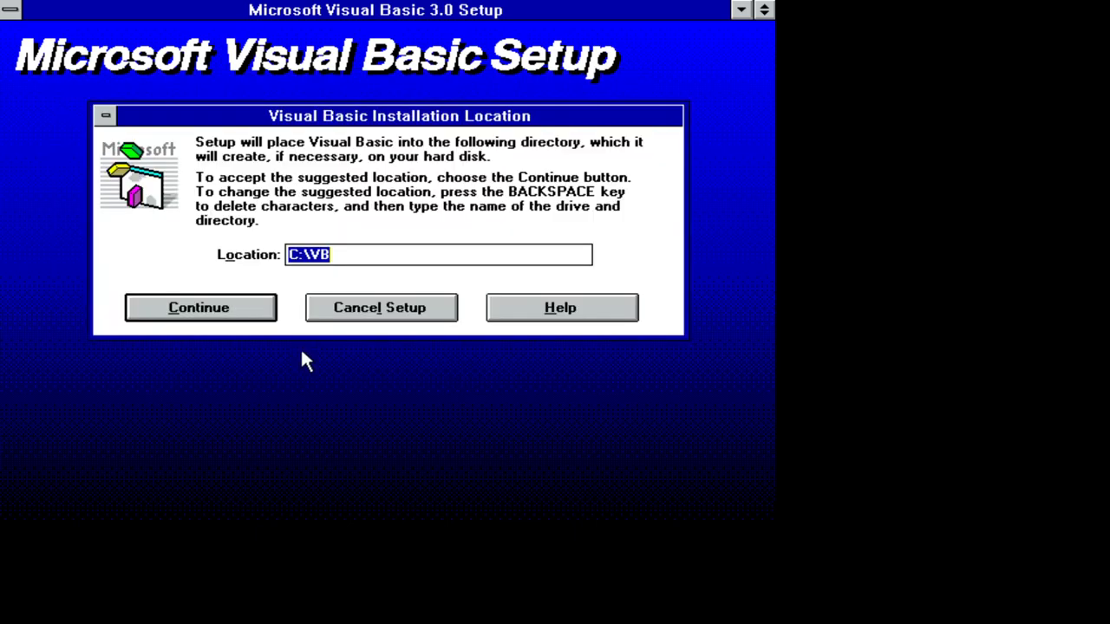
{"action": "left_click", "coordinate": [252, 323]}
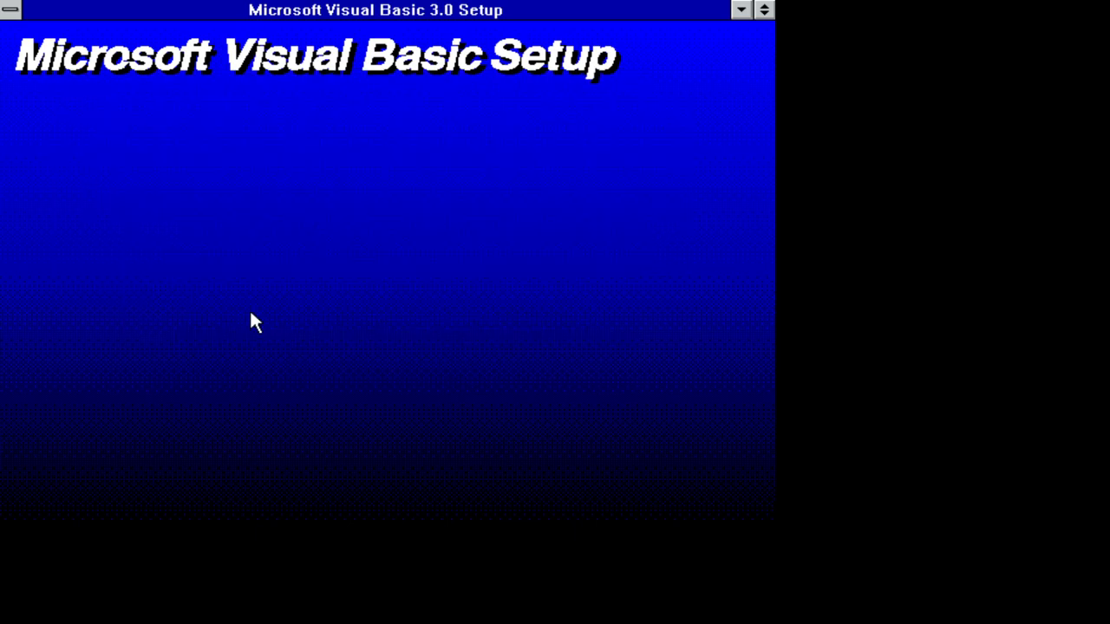
{"action": "left_click", "coordinate": [346, 273]}
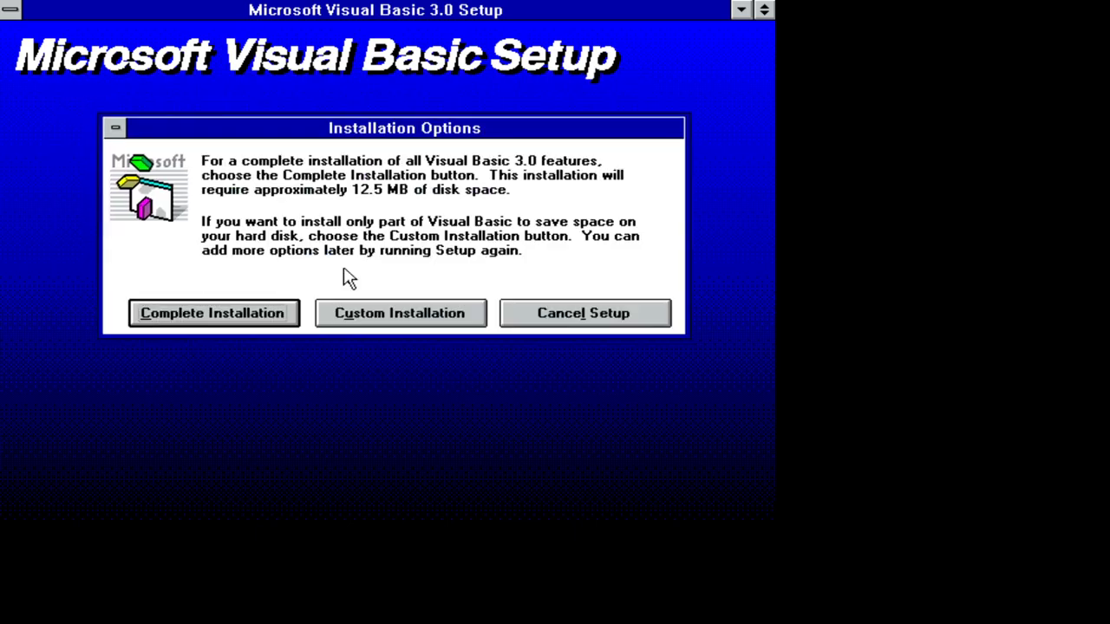
Run the complete Visual Basic 3.0 install, skipping README.TXT and VB.HLP copy errors, then launch it
{"action": "left_click", "coordinate": [251, 321]}
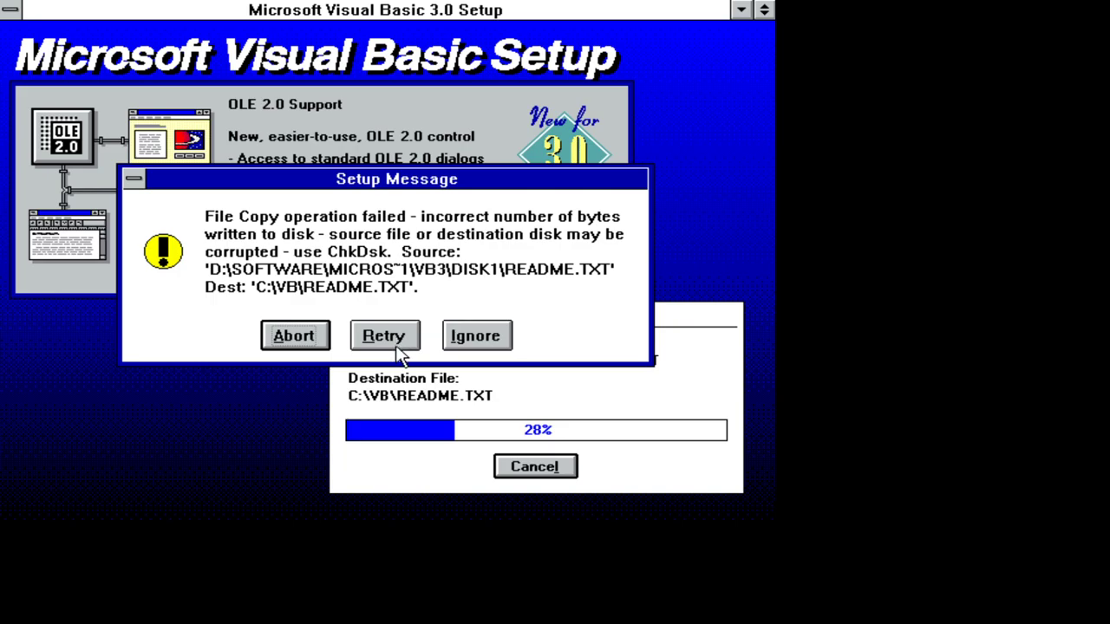
{"action": "left_click", "coordinate": [392, 340]}
{"action": "left_click", "coordinate": [477, 338]}
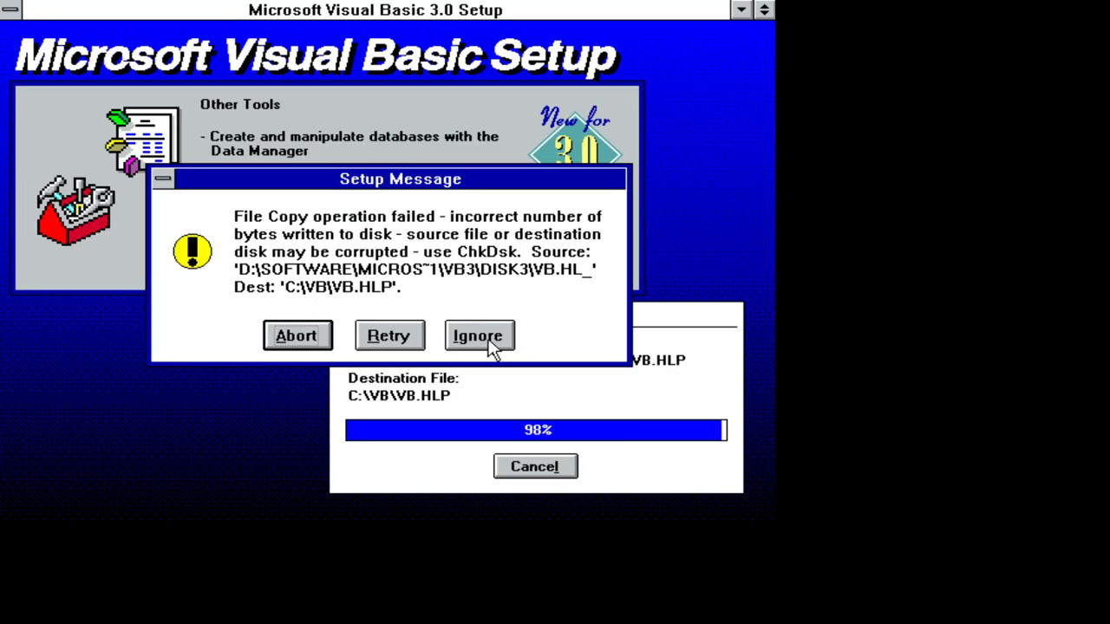
{"action": "left_click", "coordinate": [490, 344]}
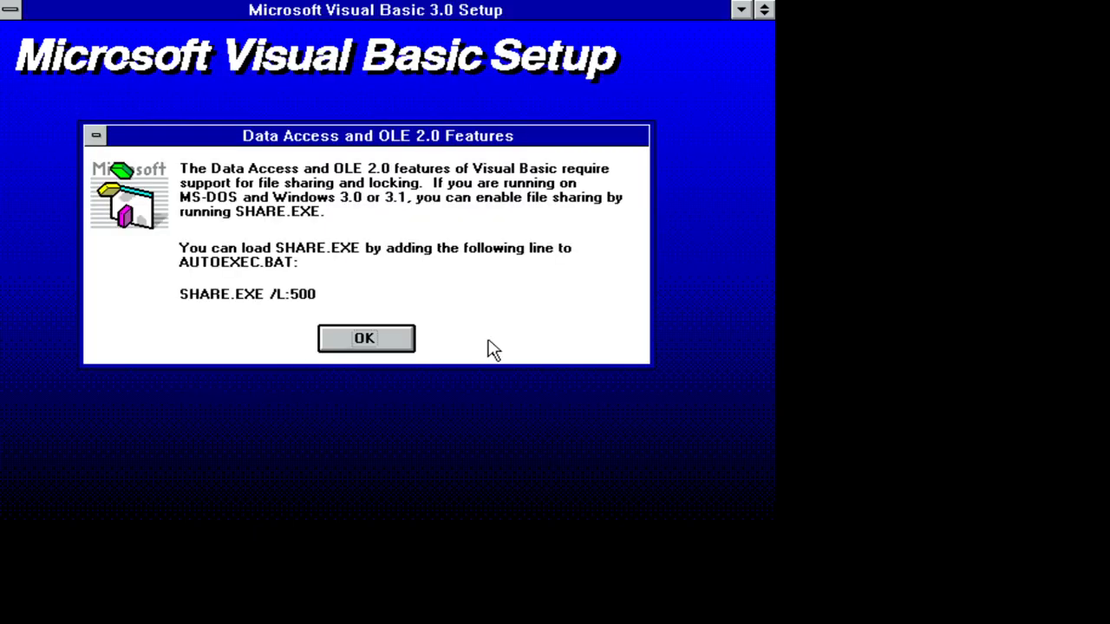
{"action": "left_click", "coordinate": [386, 345]}
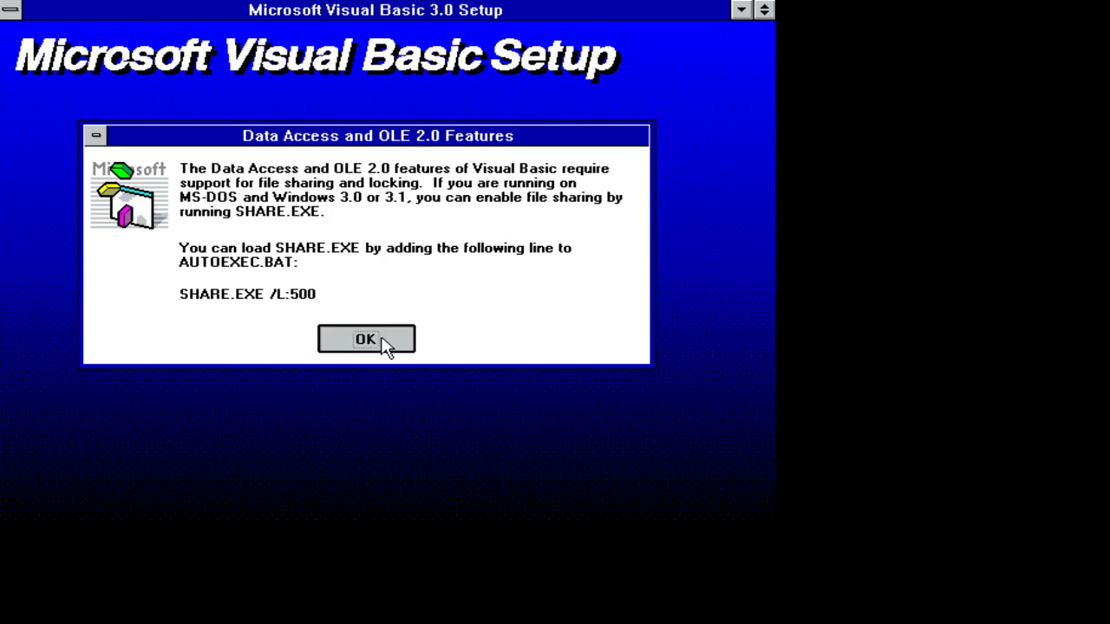
{"action": "left_click", "coordinate": [367, 277]}
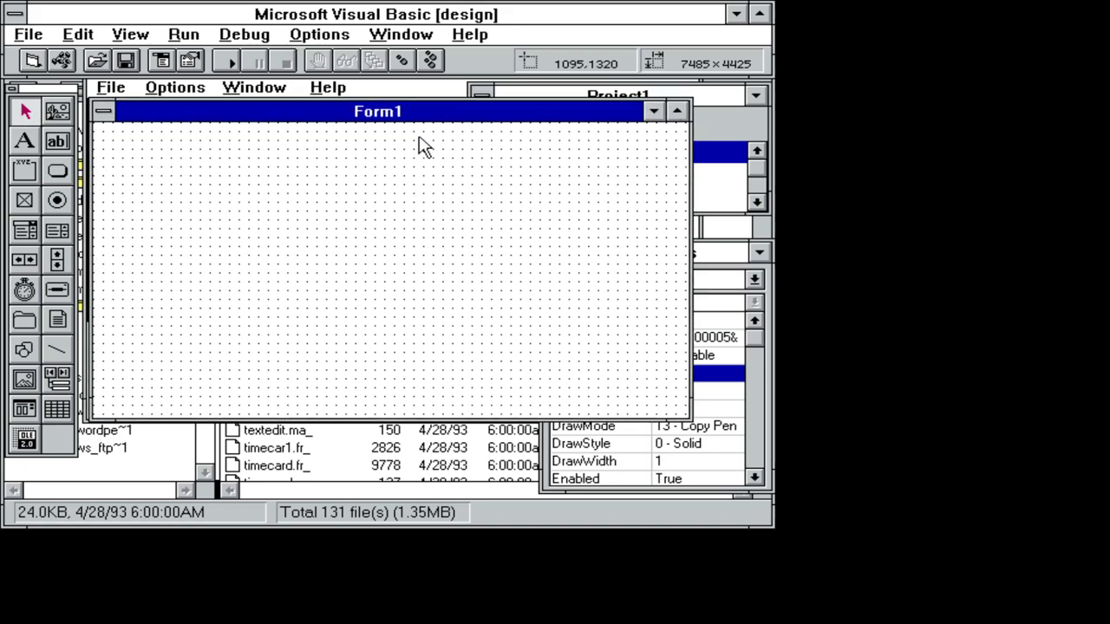
Minimize File Manager to reveal Visual Basic and shorten Form1 from its top edge
{"action": "left_click", "coordinate": [295, 503]}
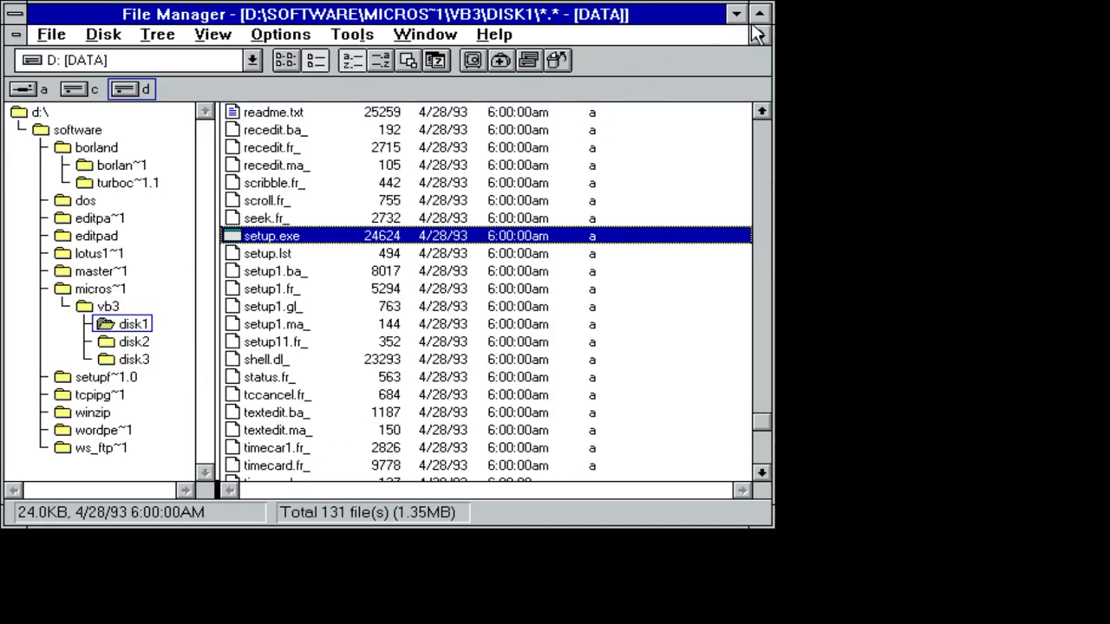
{"action": "left_click", "coordinate": [735, 14]}
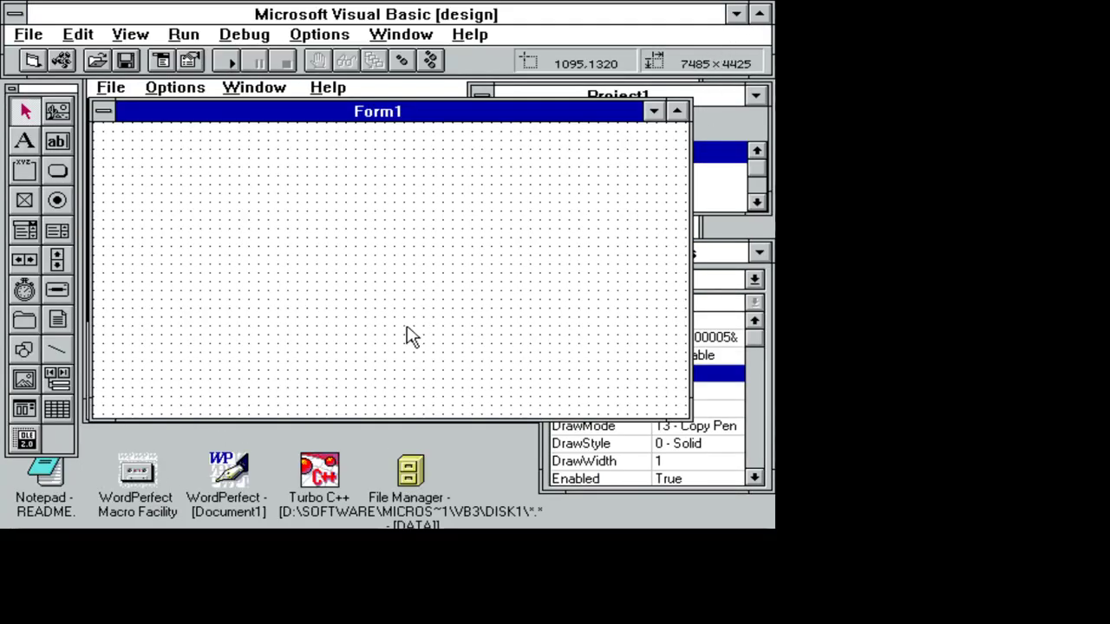
{"action": "left_click_drag", "start_coordinate": [338, 102], "coordinate": [339, 115]}
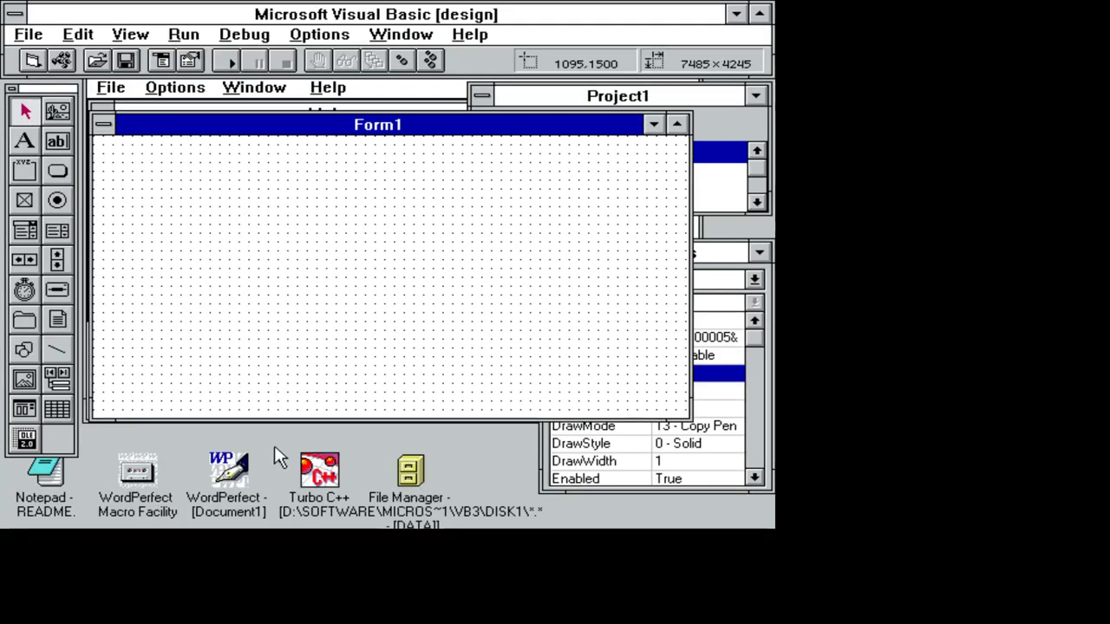
Draw a Command1 button on Form1 and give its Click procedure MsgBox ("Test")
{"action": "left_click", "coordinate": [55, 171]}
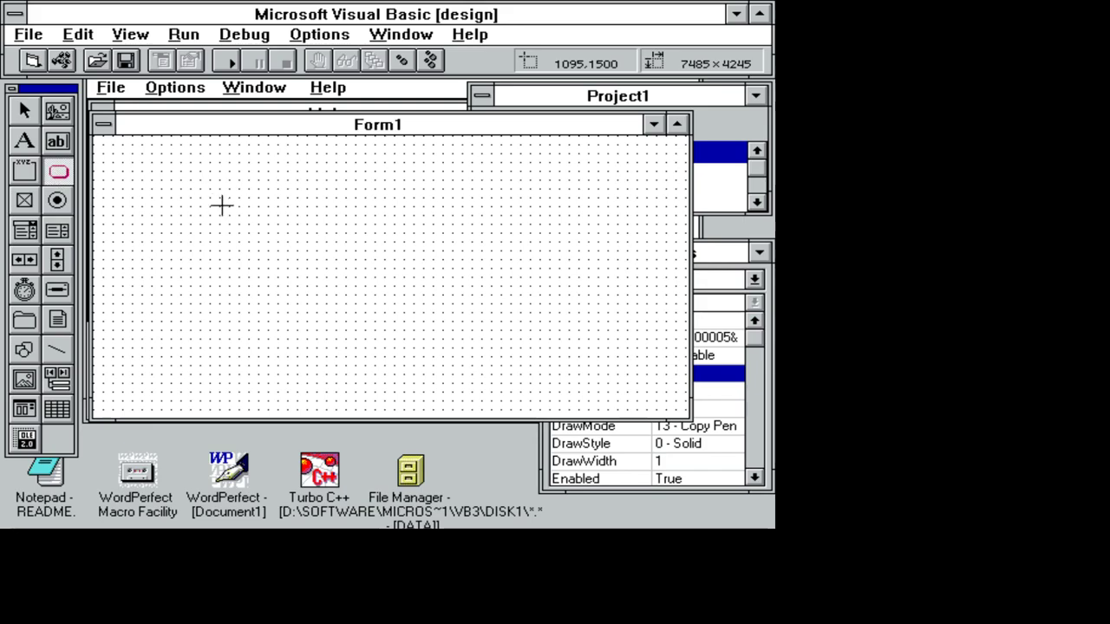
{"action": "left_click_drag", "start_coordinate": [211, 187], "coordinate": [318, 225]}
{"action": "left_click", "coordinate": [272, 251]}
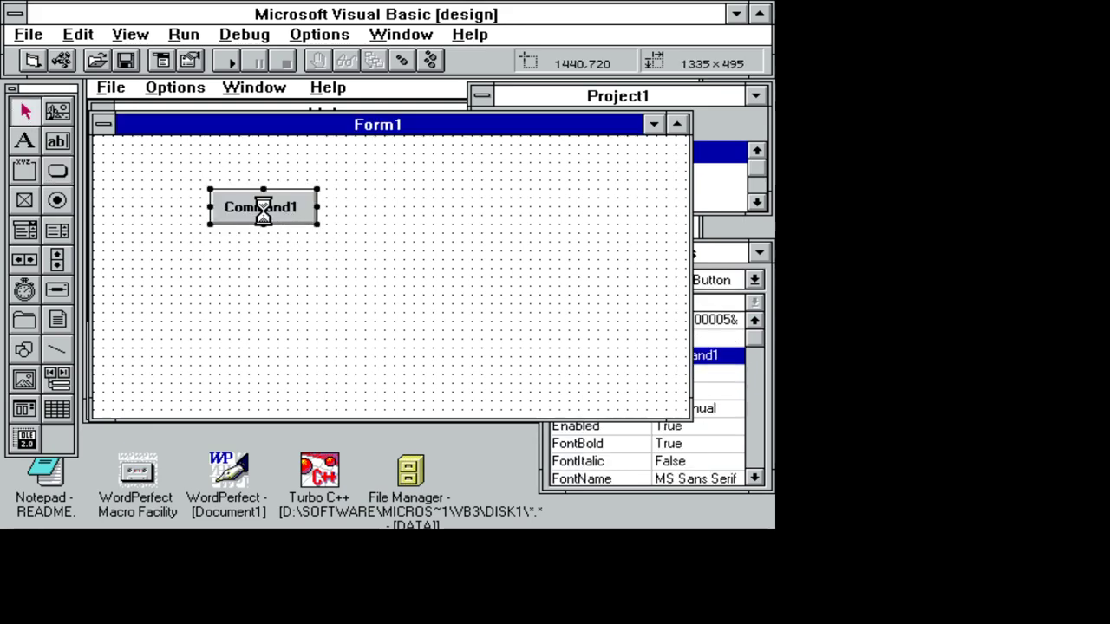
{"action": "double_click", "coordinate": [263, 217]}
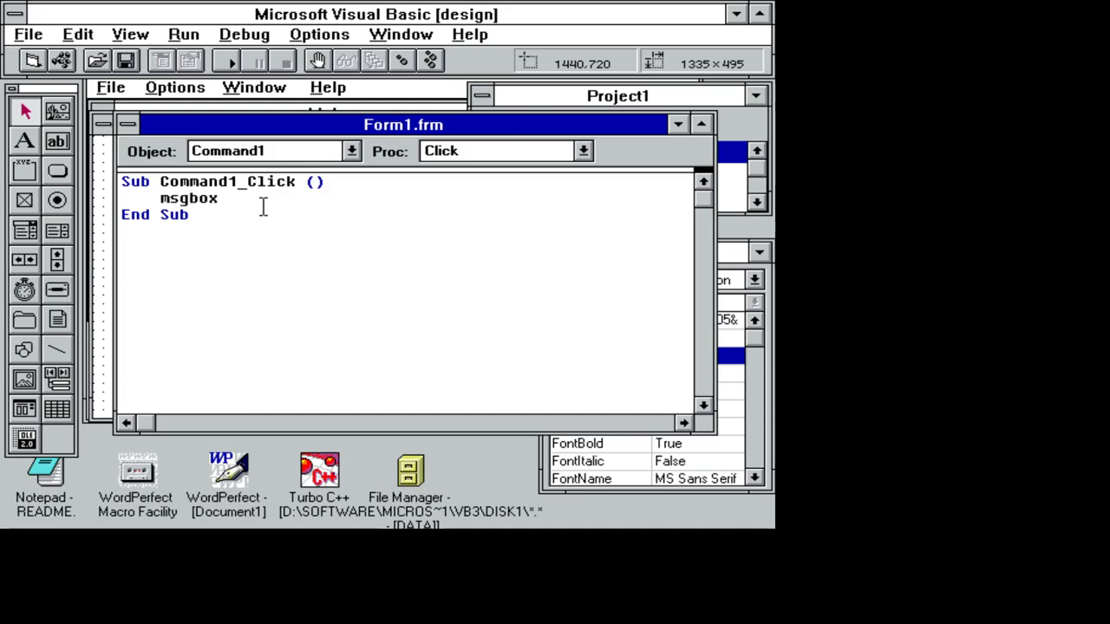
{"action": "type", "text": "Test\")"}
{"action": "key", "text": "Return"}
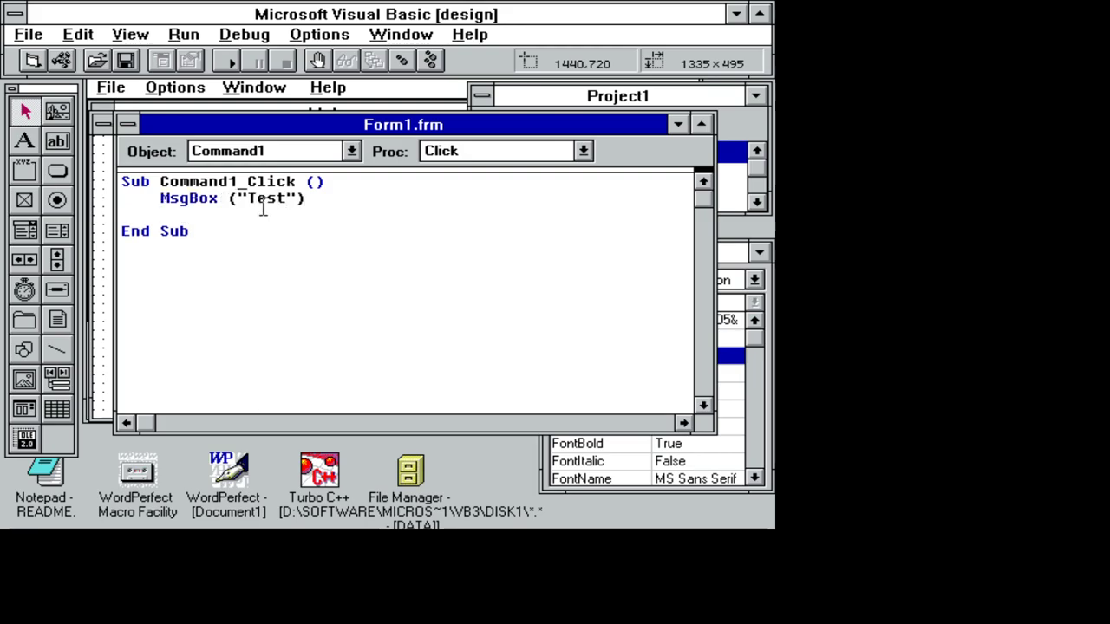
{"action": "key", "text": "BackSpace"}
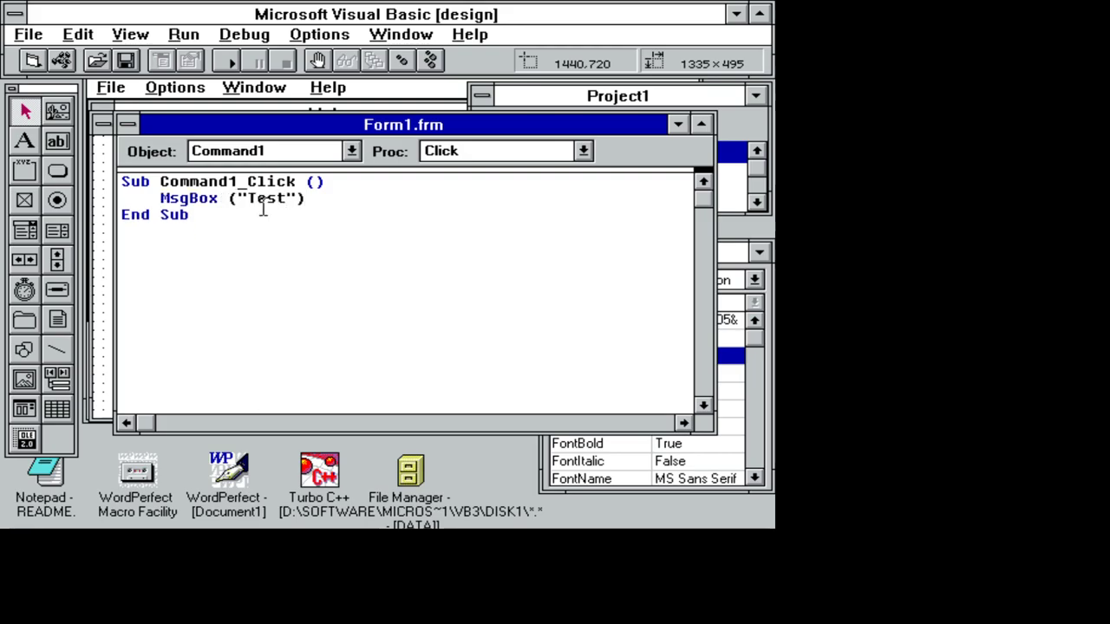
Save form1.frm and project1.mak into C:\DOCS, then close the code window
{"action": "left_click", "coordinate": [130, 59]}
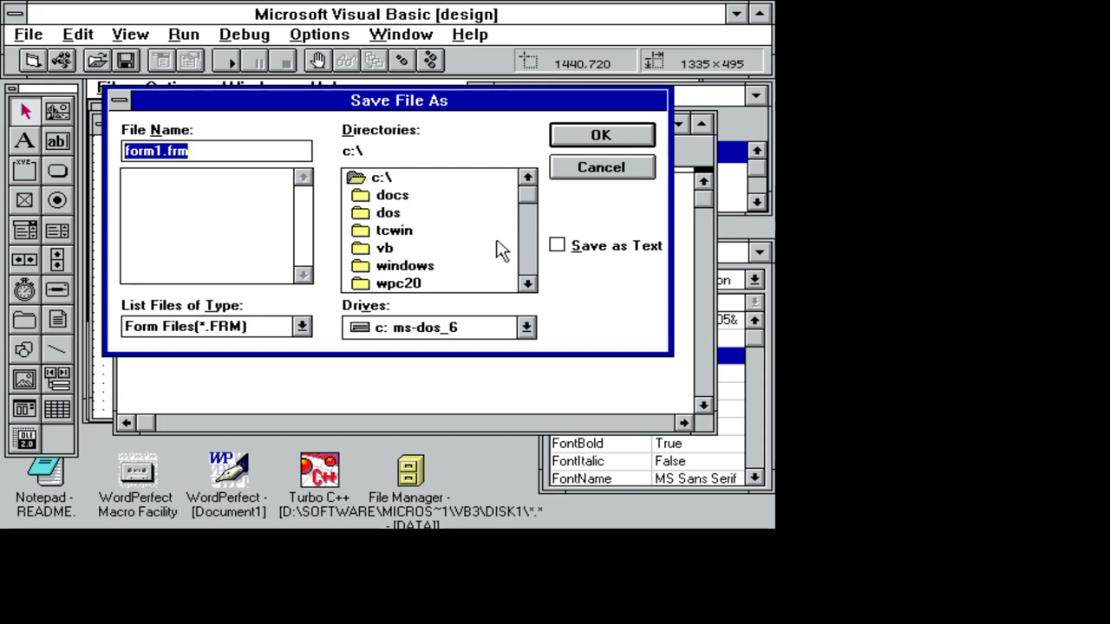
{"action": "left_click", "coordinate": [528, 241]}
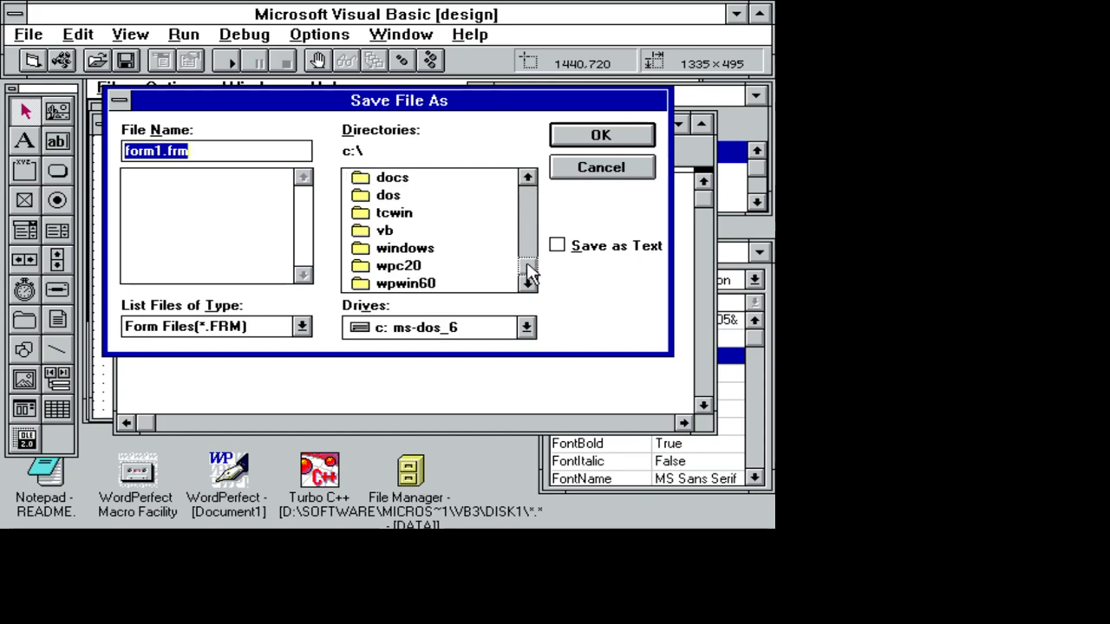
{"action": "left_click", "coordinate": [528, 222]}
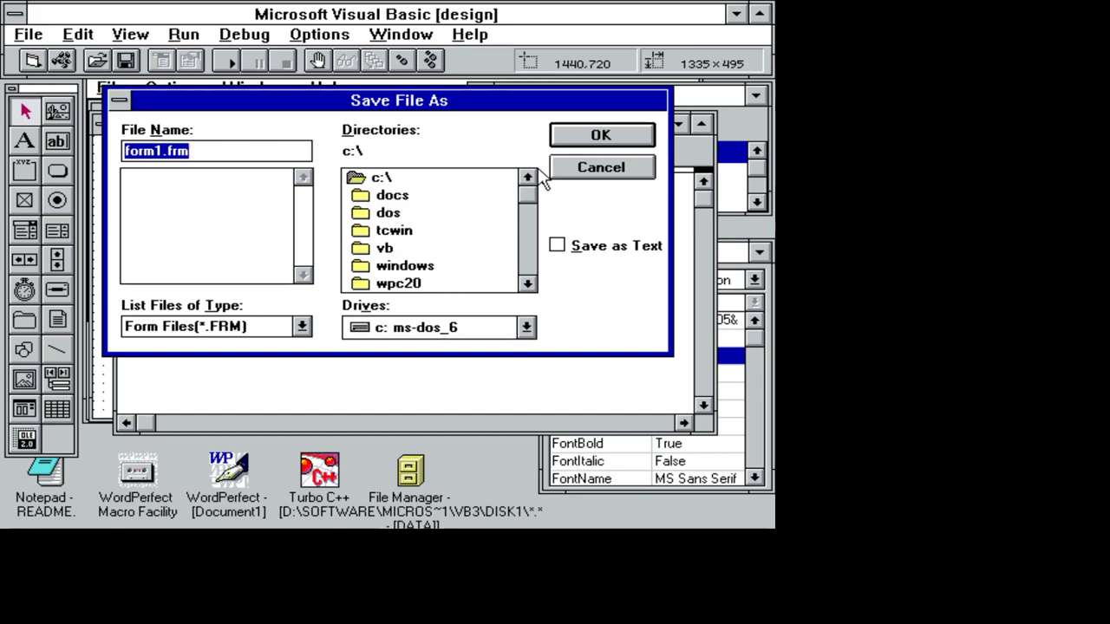
{"action": "double_click", "coordinate": [392, 198]}
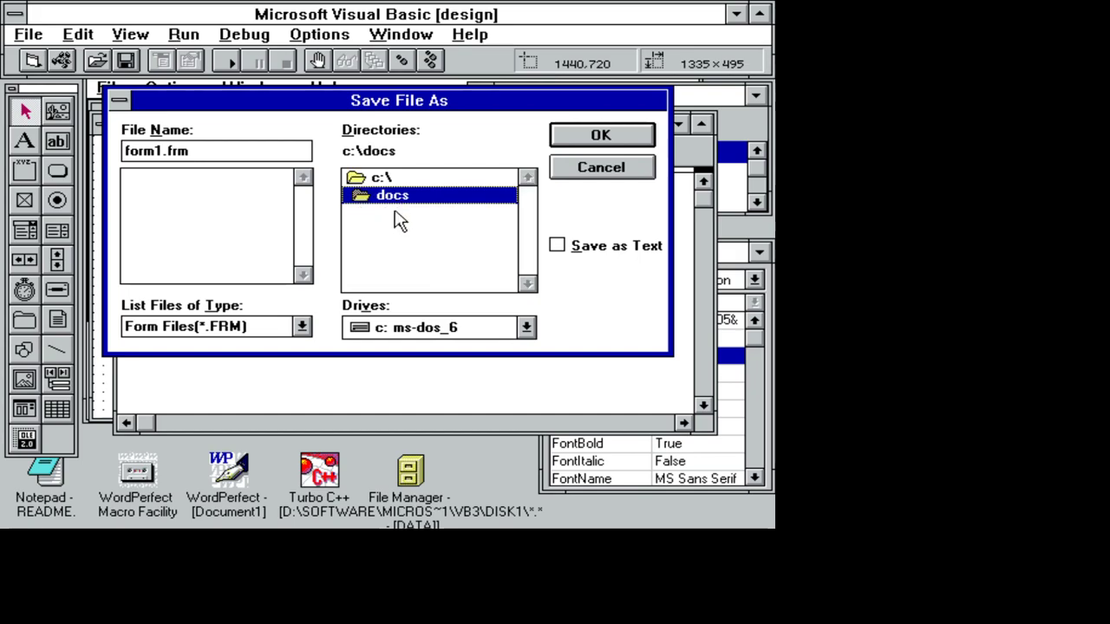
{"action": "left_click", "coordinate": [623, 138]}
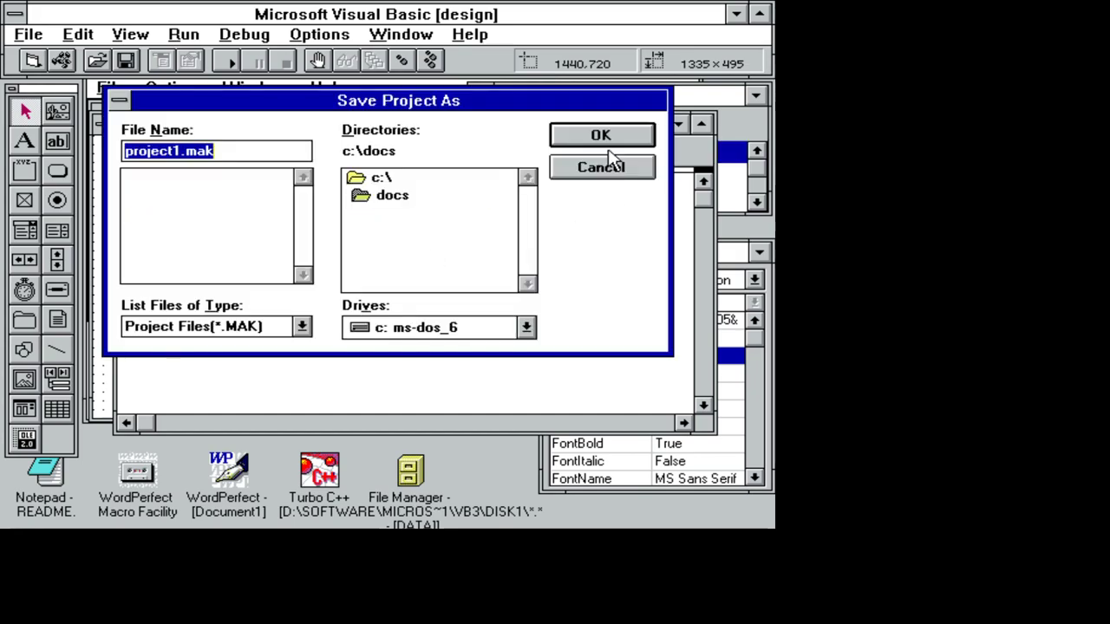
{"action": "left_click", "coordinate": [602, 136]}
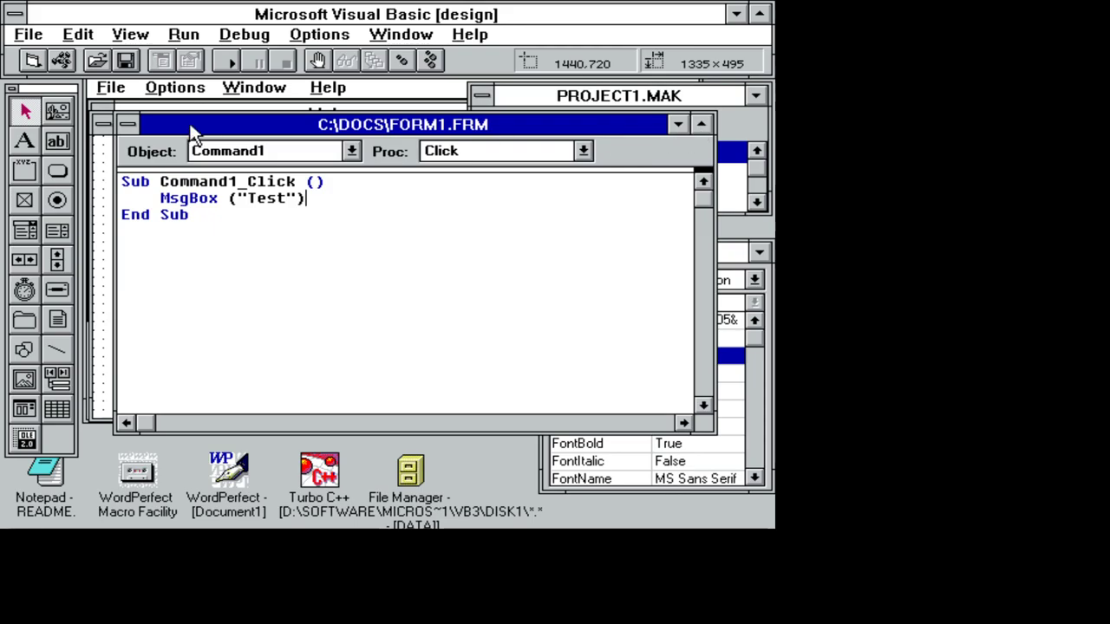
{"action": "left_click", "coordinate": [135, 123]}
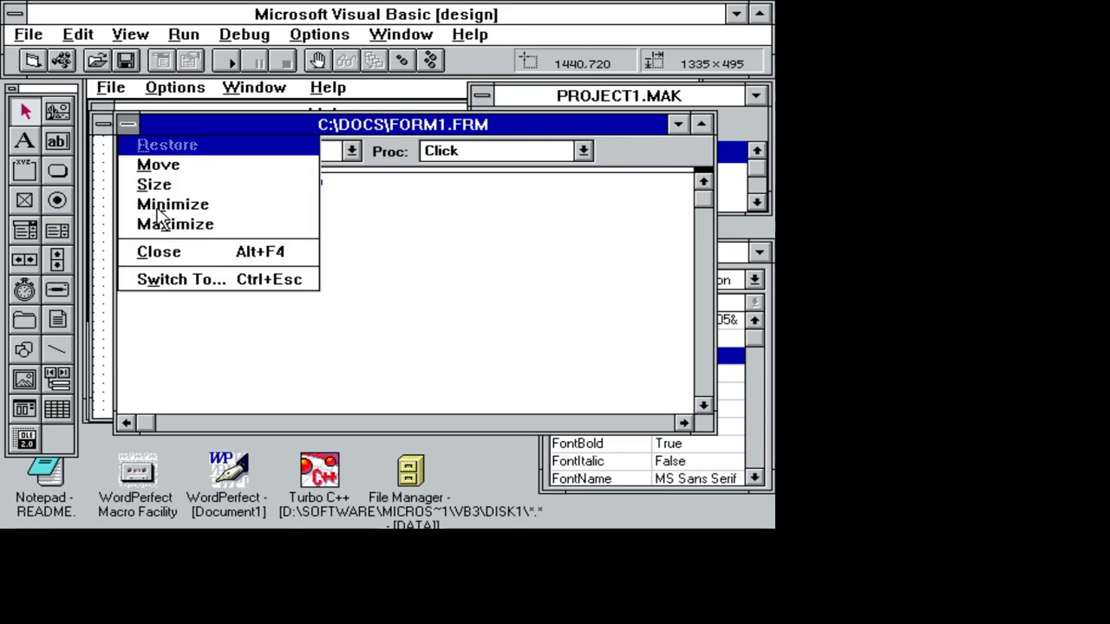
{"action": "left_click", "coordinate": [177, 253]}
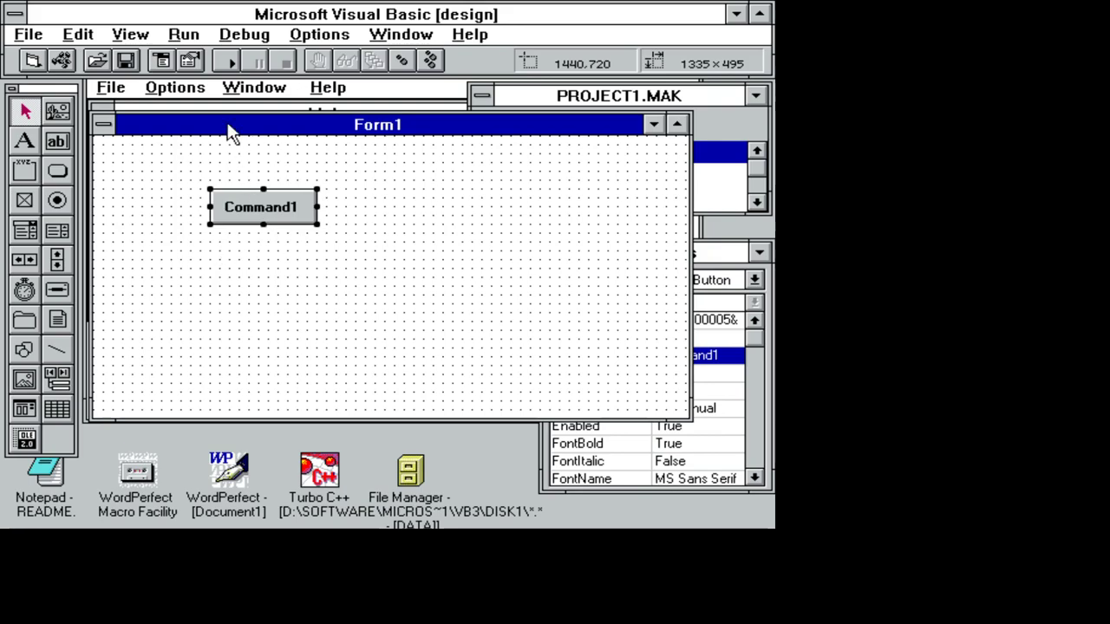
{"action": "left_click", "coordinate": [229, 64]}
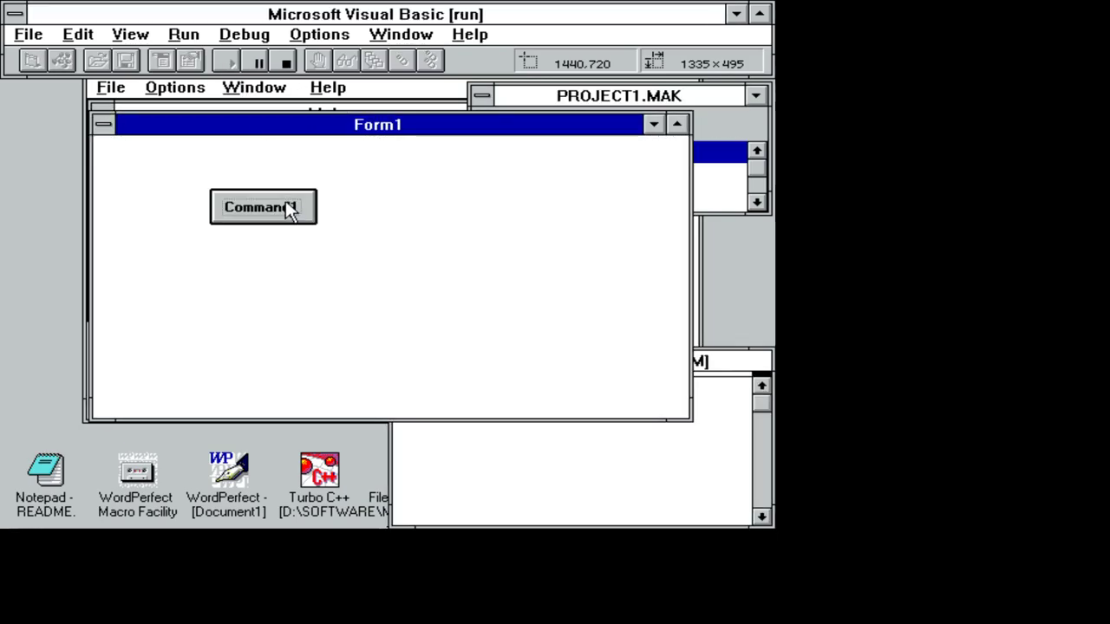
{"action": "left_click", "coordinate": [287, 207]}
{"action": "left_click", "coordinate": [391, 308]}
{"action": "left_click", "coordinate": [250, 218]}
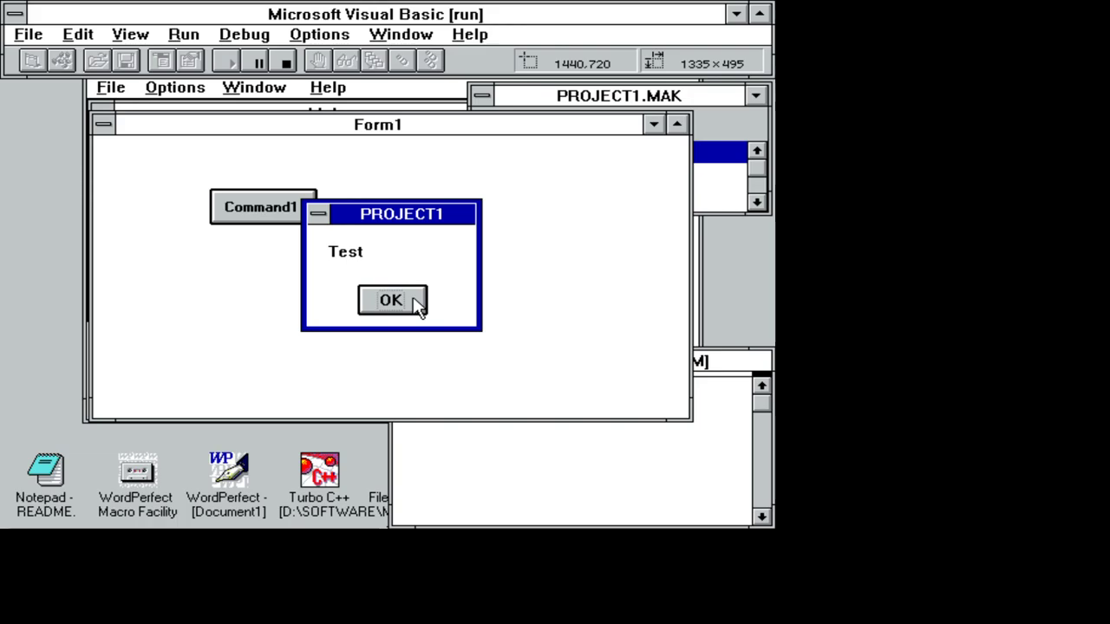
{"action": "left_click", "coordinate": [414, 304]}
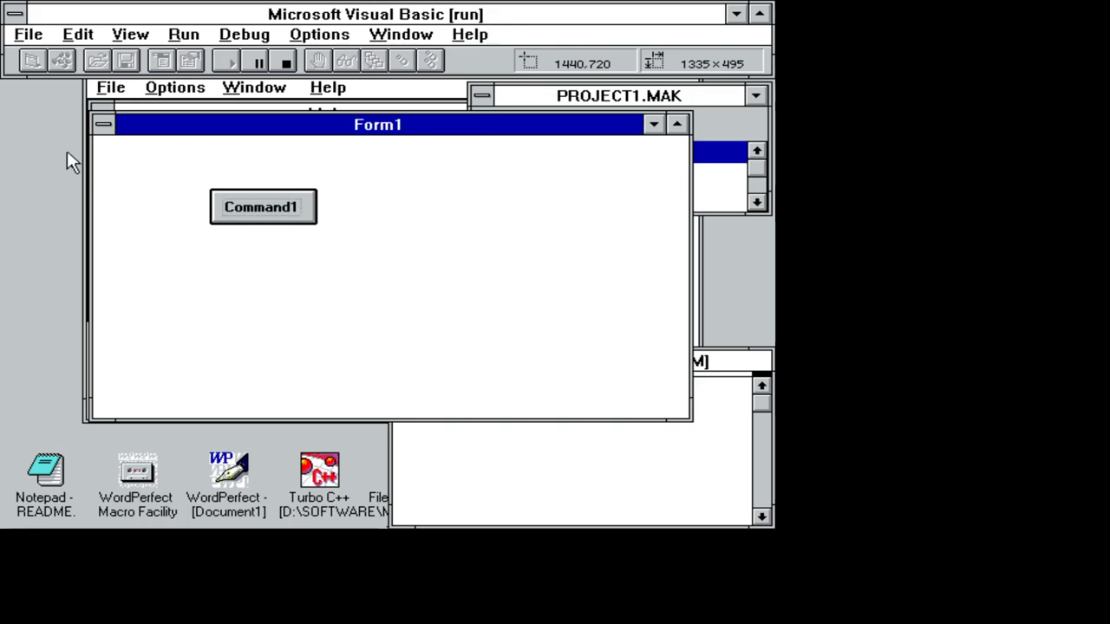
{"action": "left_click", "coordinate": [104, 124]}
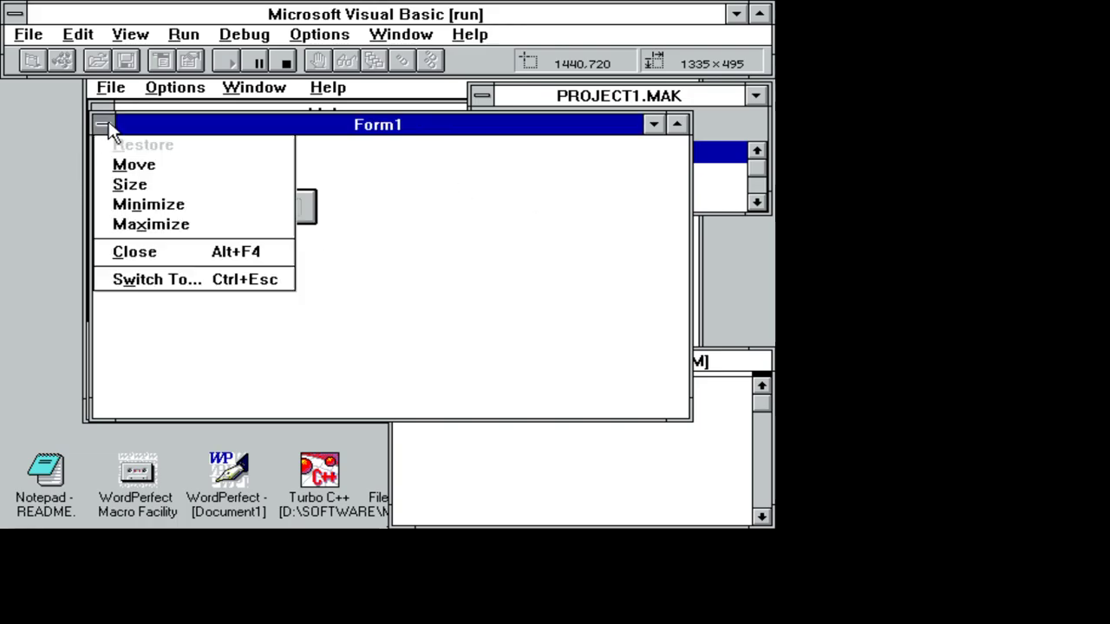
{"action": "left_click", "coordinate": [144, 253]}
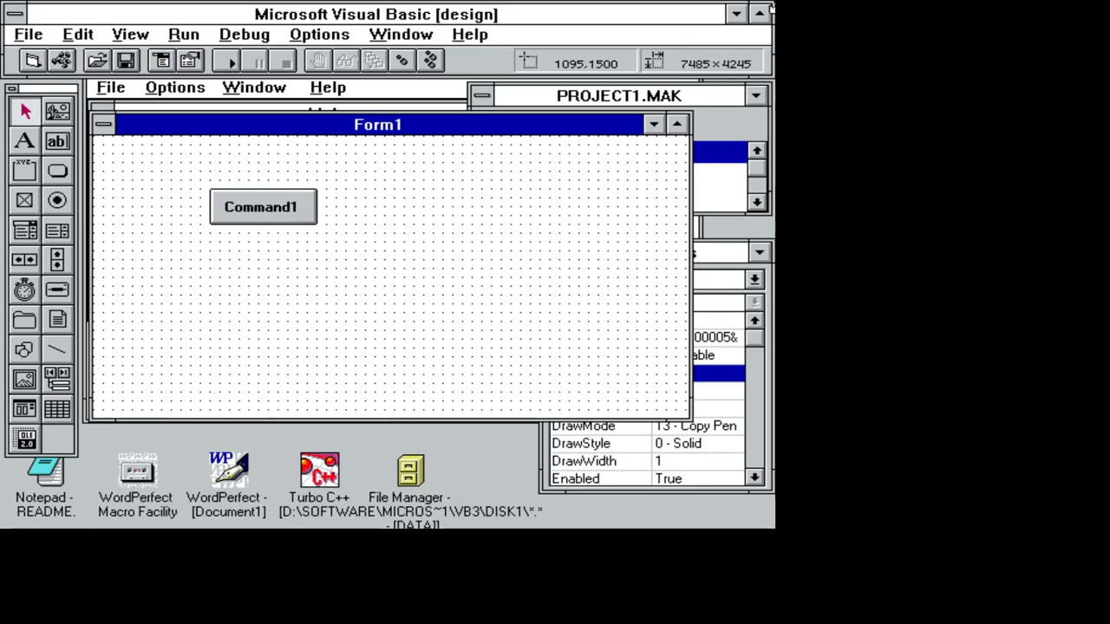
Minimize Visual Basic and the Visual Basic 3.0, WPWin 6.0, Main and Applications groups, then open Accessories
{"action": "left_click", "coordinate": [735, 14]}
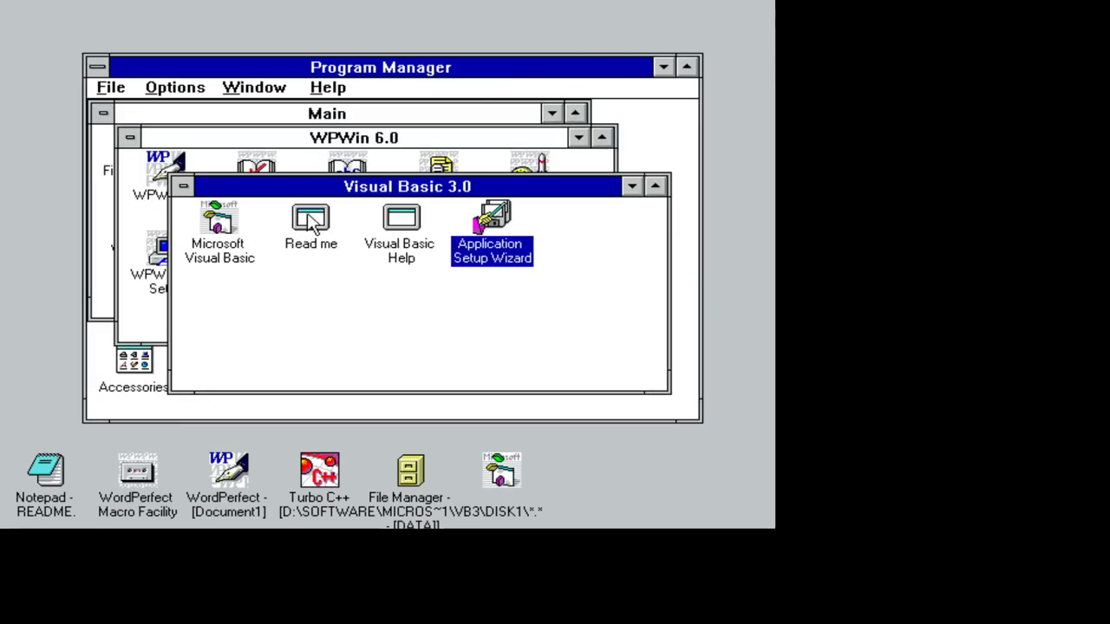
{"action": "left_click", "coordinate": [632, 187]}
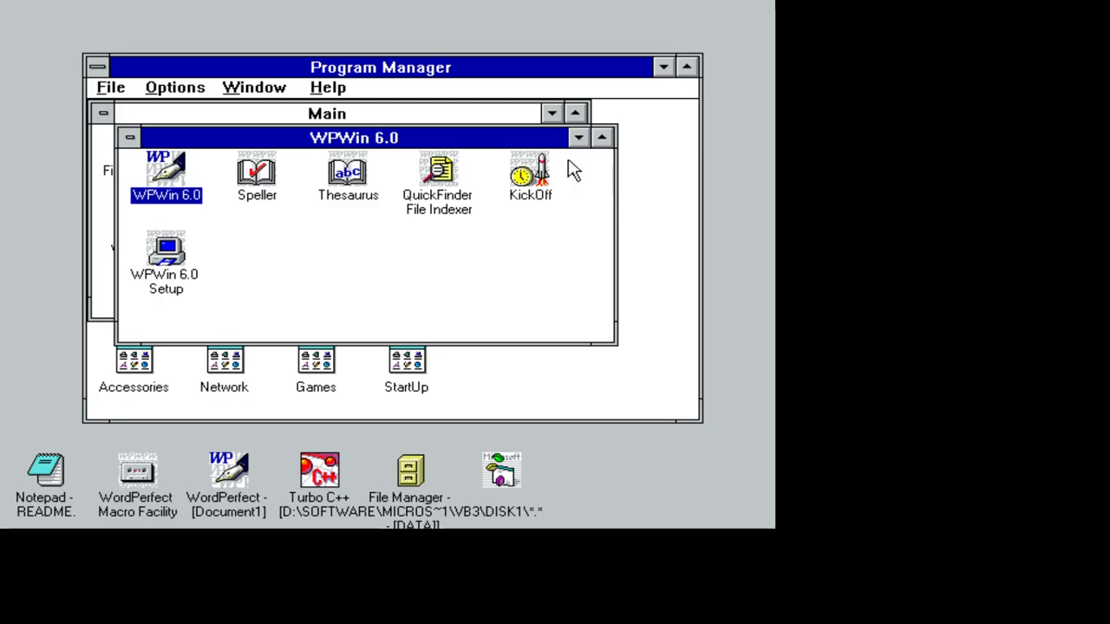
{"action": "left_click", "coordinate": [578, 137]}
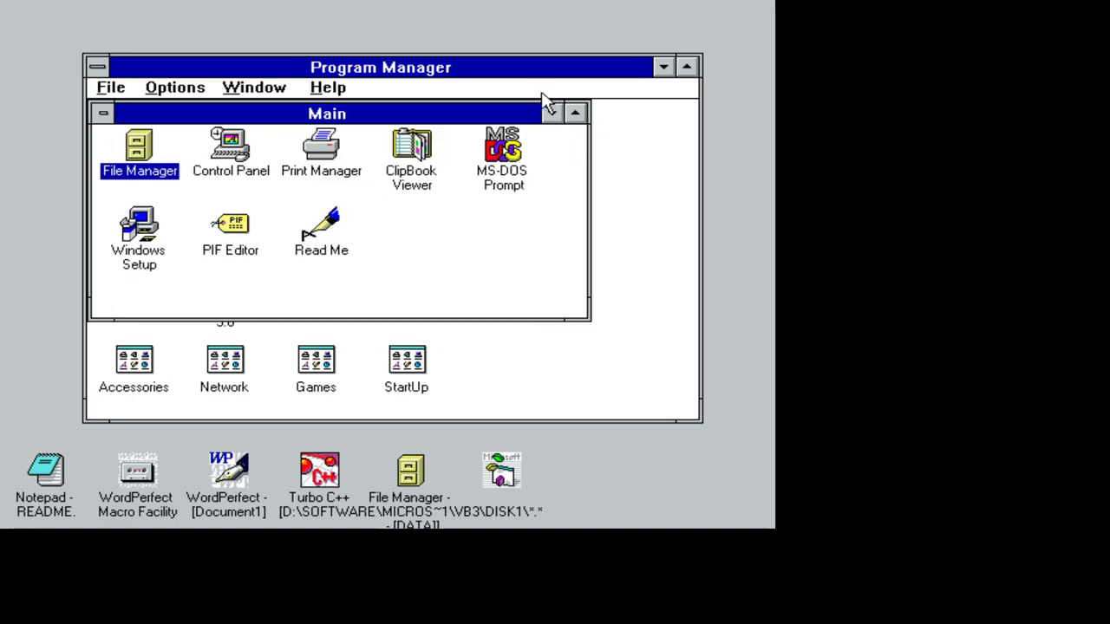
{"action": "left_click", "coordinate": [552, 112]}
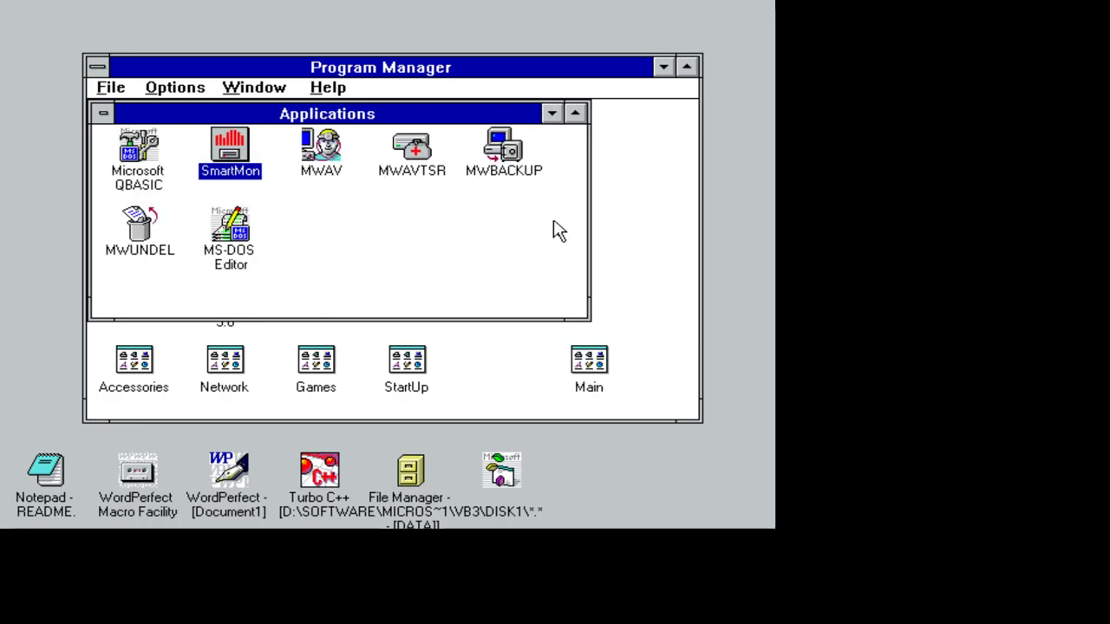
{"action": "left_click", "coordinate": [552, 114]}
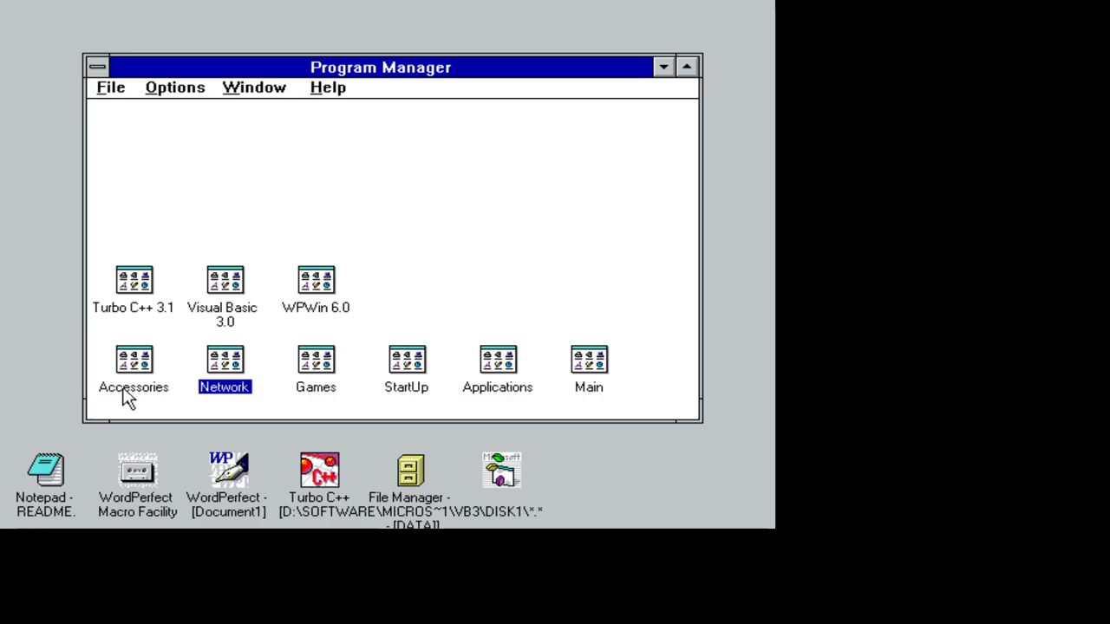
{"action": "double_click", "coordinate": [144, 367]}
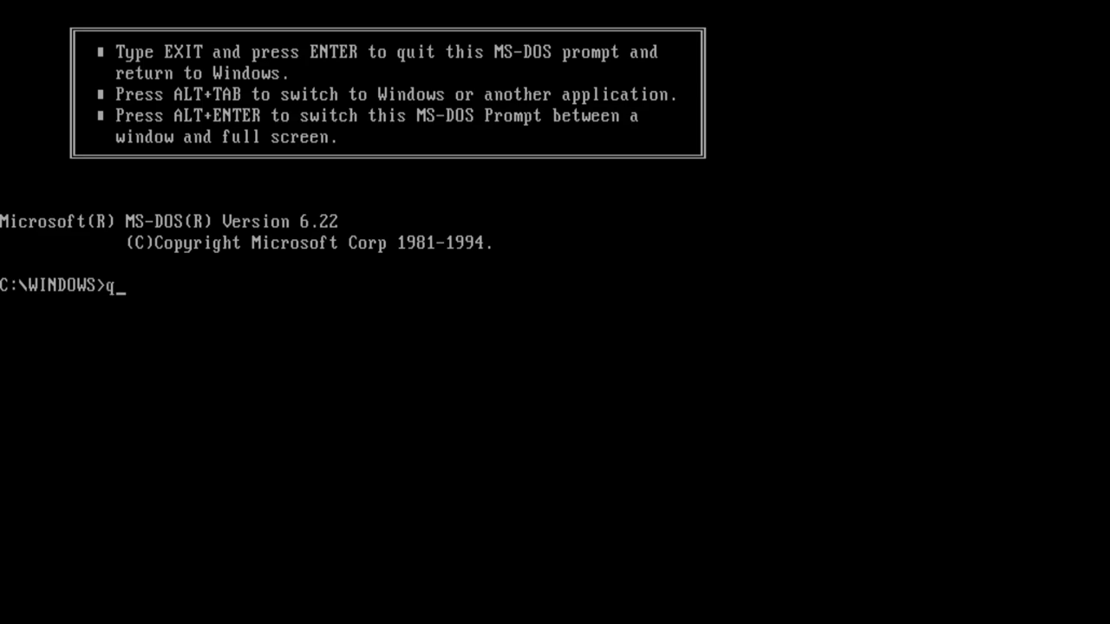
Start QBasic from the DOS prompt and open its Survival Guide
{"action": "type", "text": "qbasic"}
{"action": "key", "text": "Return"}
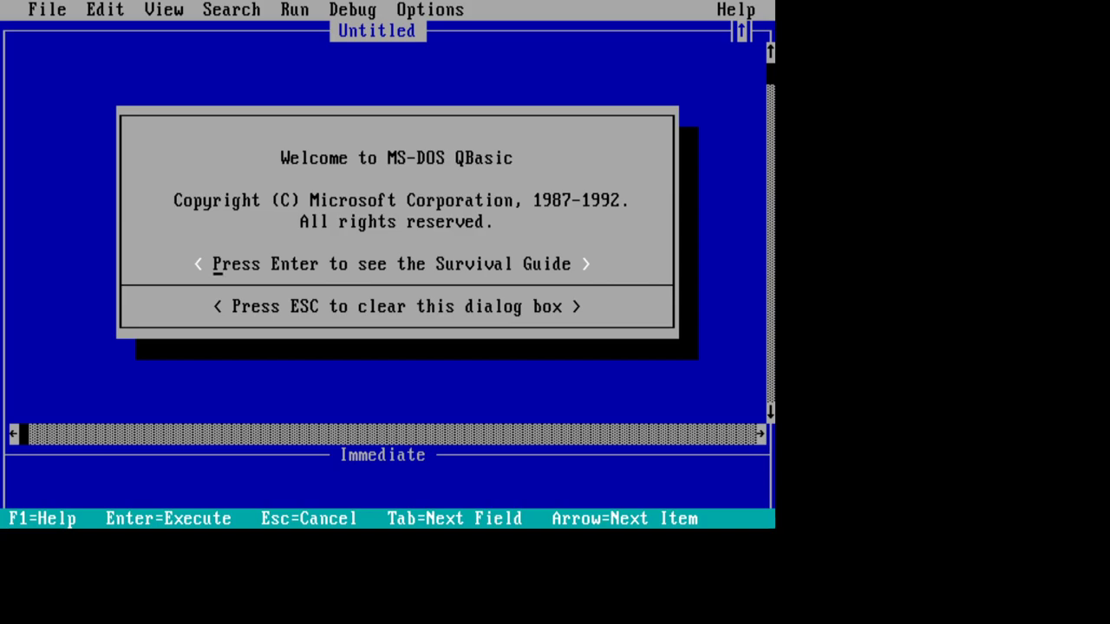
{"action": "key", "text": "Return"}
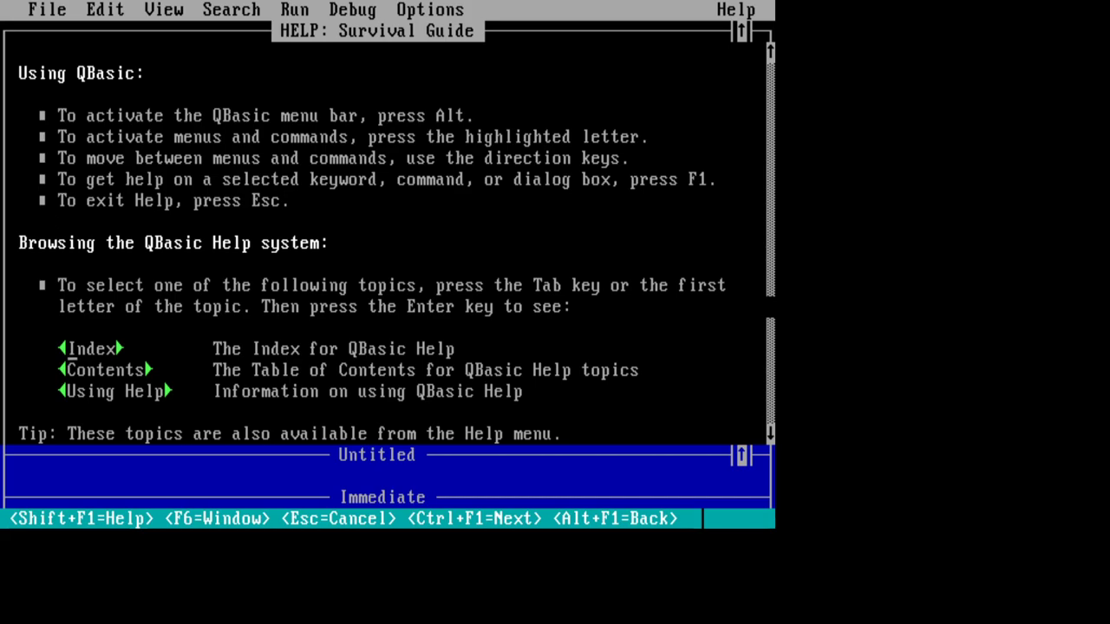
Close the QBasic help, exit QBasic via the File menu, and leave the MS-DOS prompt
{"action": "key", "text": "Escape"}
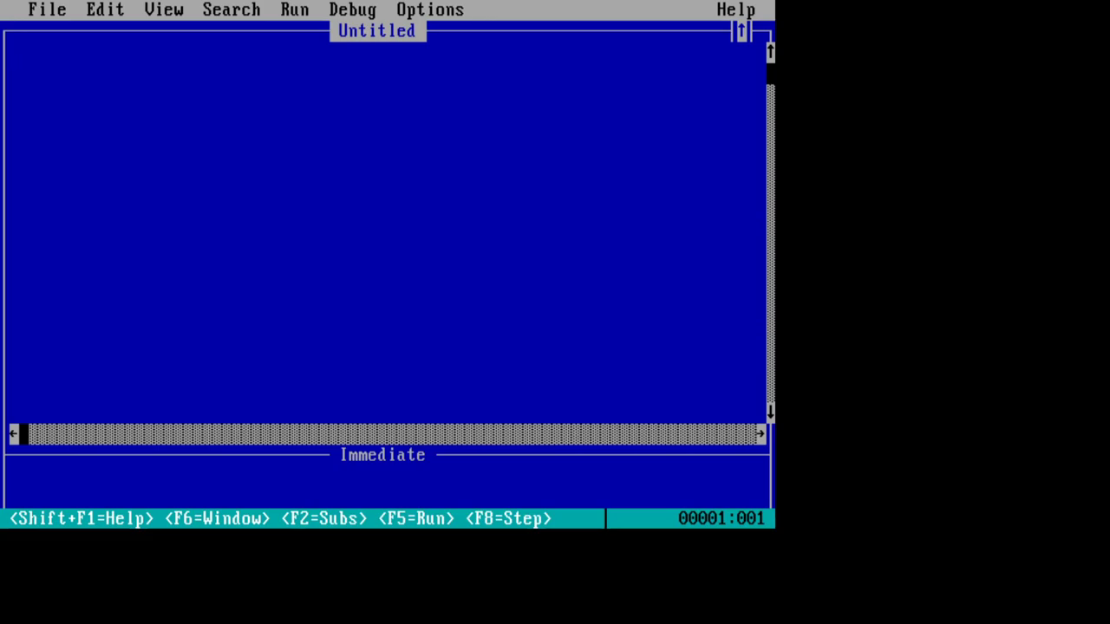
{"action": "key", "text": "alt"}
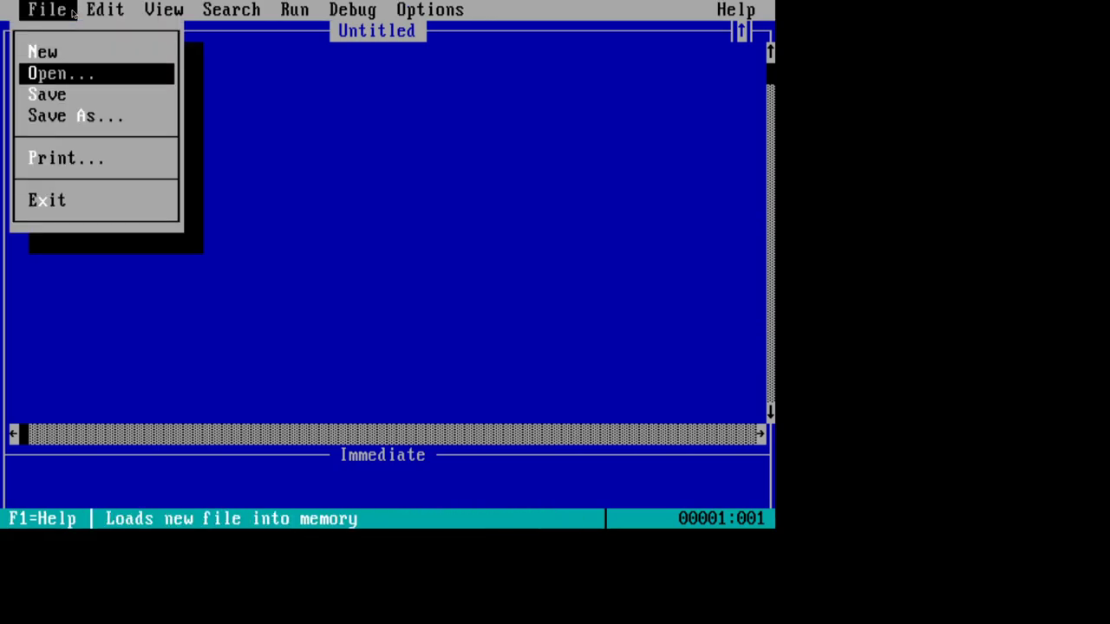
{"action": "key", "text": "Down"}
{"action": "key", "text": "Down"}
{"action": "key", "text": "Down"}
{"action": "key", "text": "Return"}
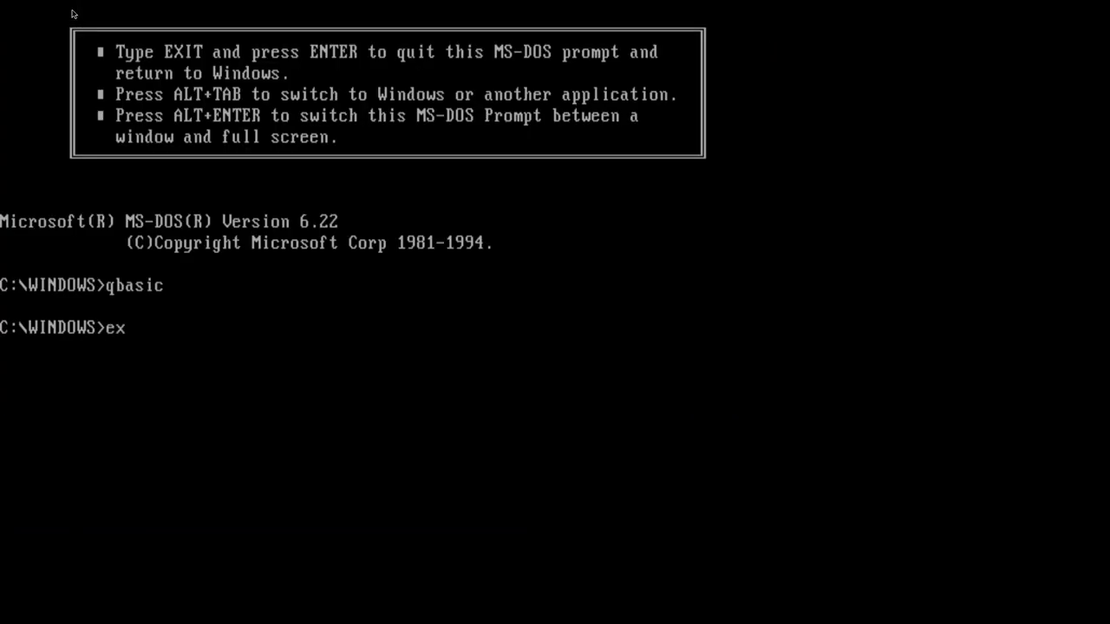
{"action": "key", "text": "Return"}
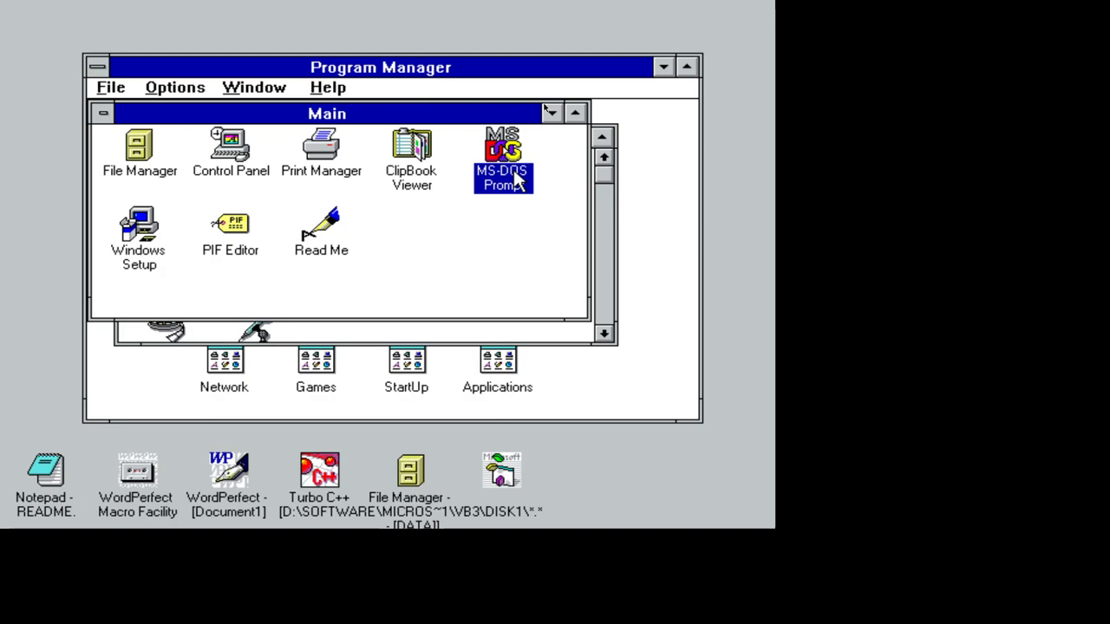
Minimize the Main and Accessories program group windows
{"action": "left_click", "coordinate": [551, 119]}
{"action": "left_click", "coordinate": [578, 138]}
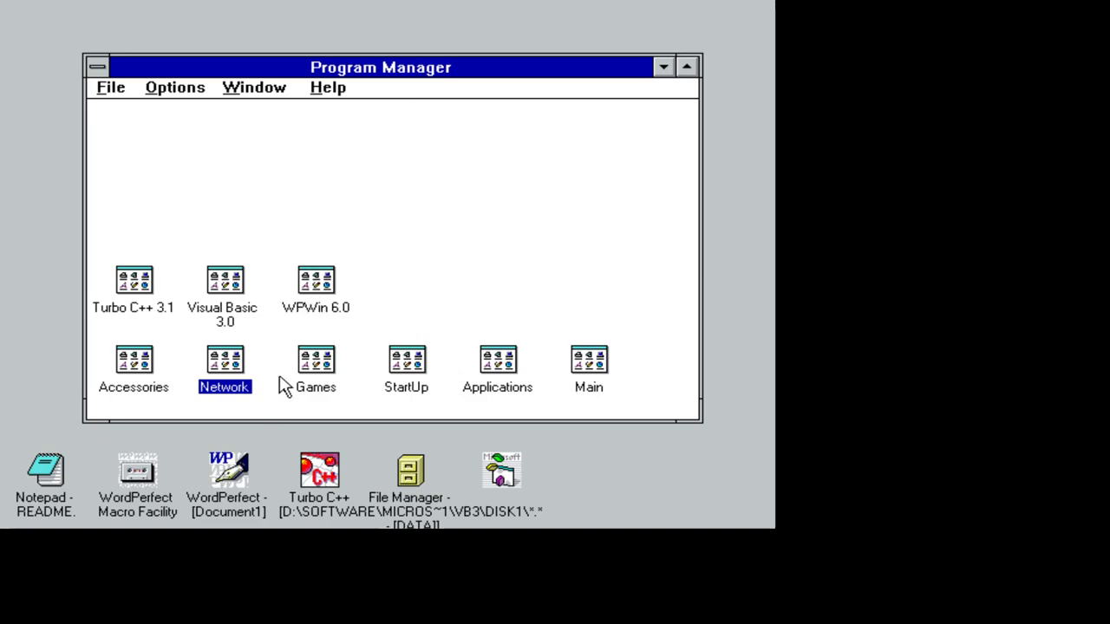
Restore WordPerfect from the WPWin 6.0 group, maximize it, and select the 'Hello, World!' line
{"action": "double_click", "coordinate": [321, 269]}
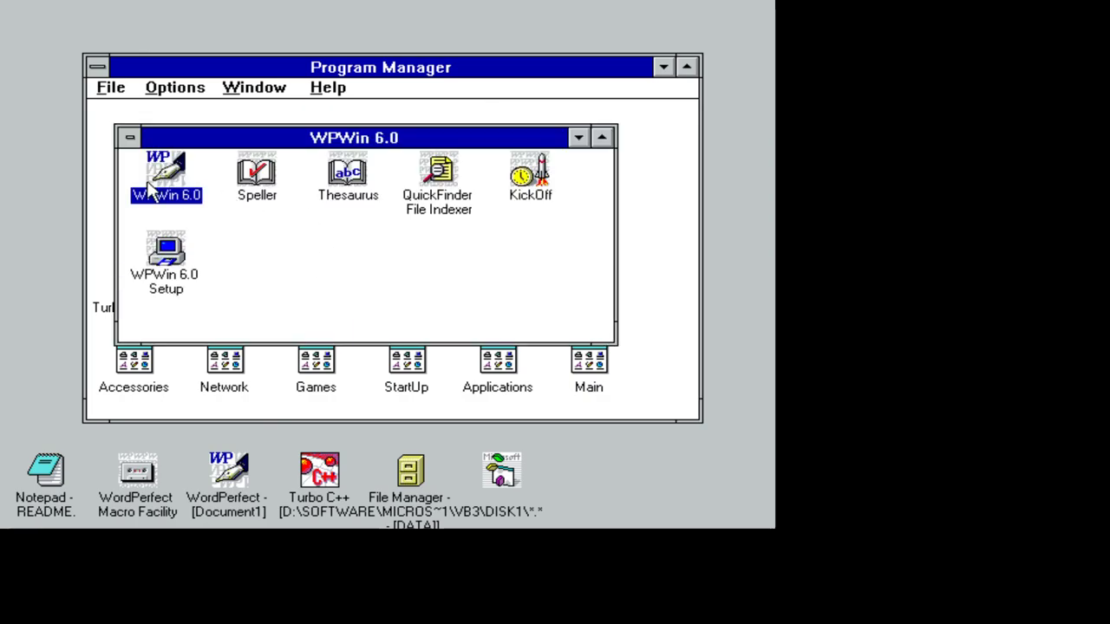
{"action": "double_click", "coordinate": [159, 181]}
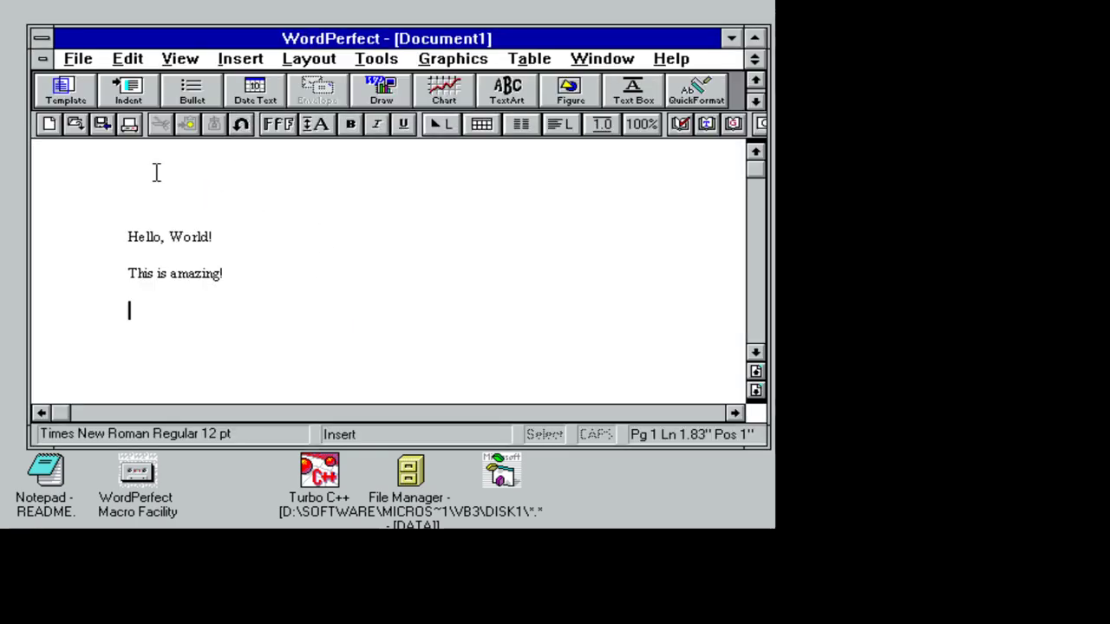
{"action": "double_click", "coordinate": [207, 39]}
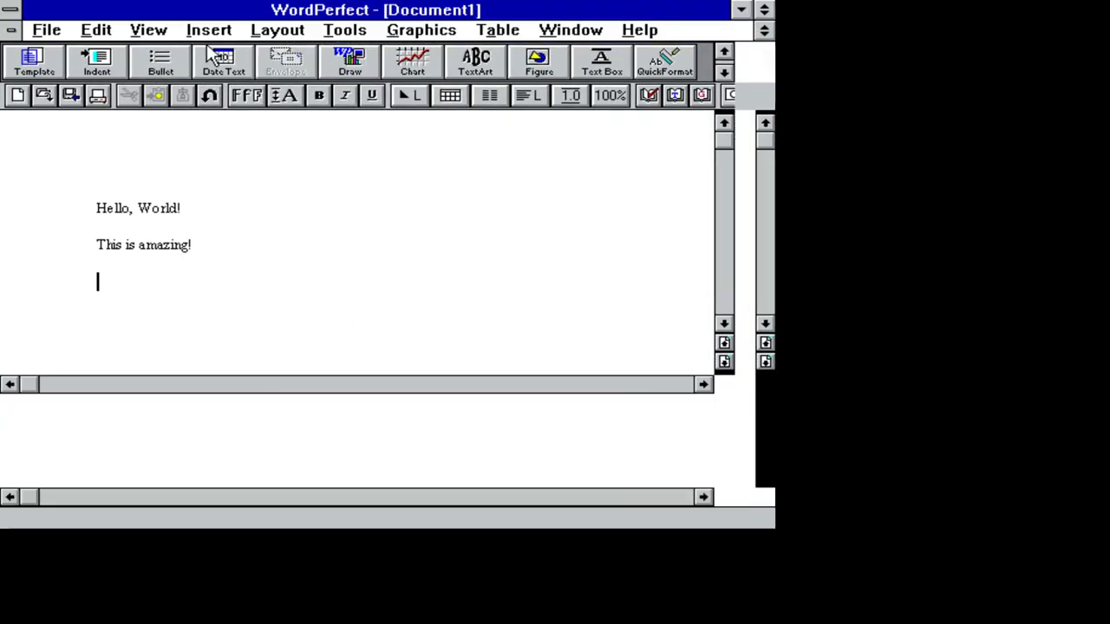
{"action": "left_click", "coordinate": [169, 211]}
{"action": "triple_click", "coordinate": [146, 218]}
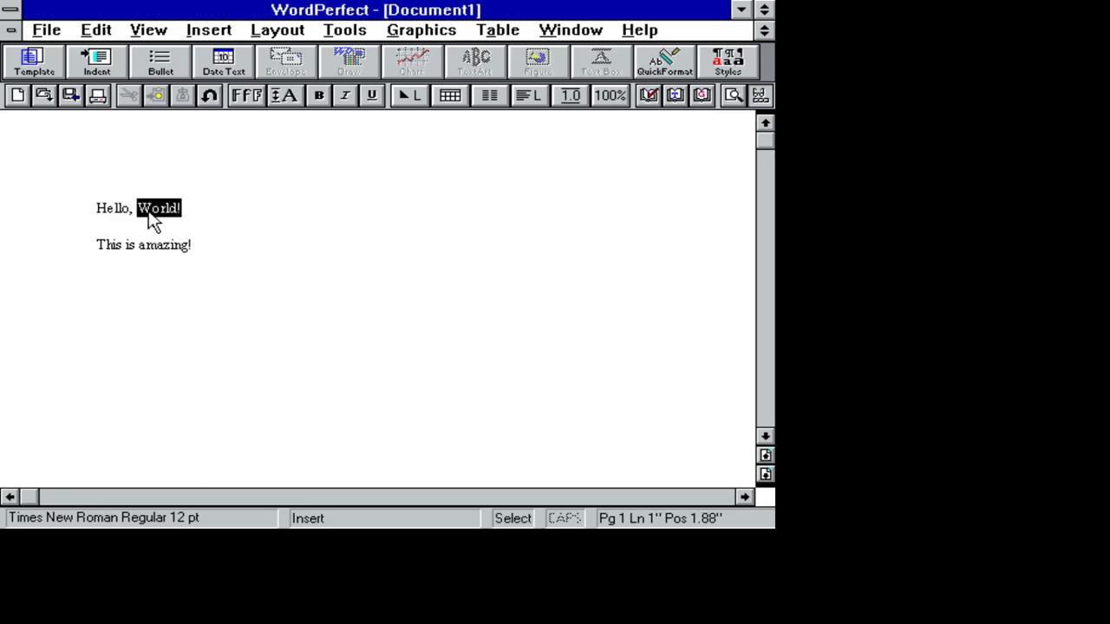
Bold the 'Hello, World!' line, browsing the font size and face lists without changing them
{"action": "left_click", "coordinate": [320, 97]}
{"action": "left_click", "coordinate": [279, 98]}
{"action": "left_click", "coordinate": [279, 102]}
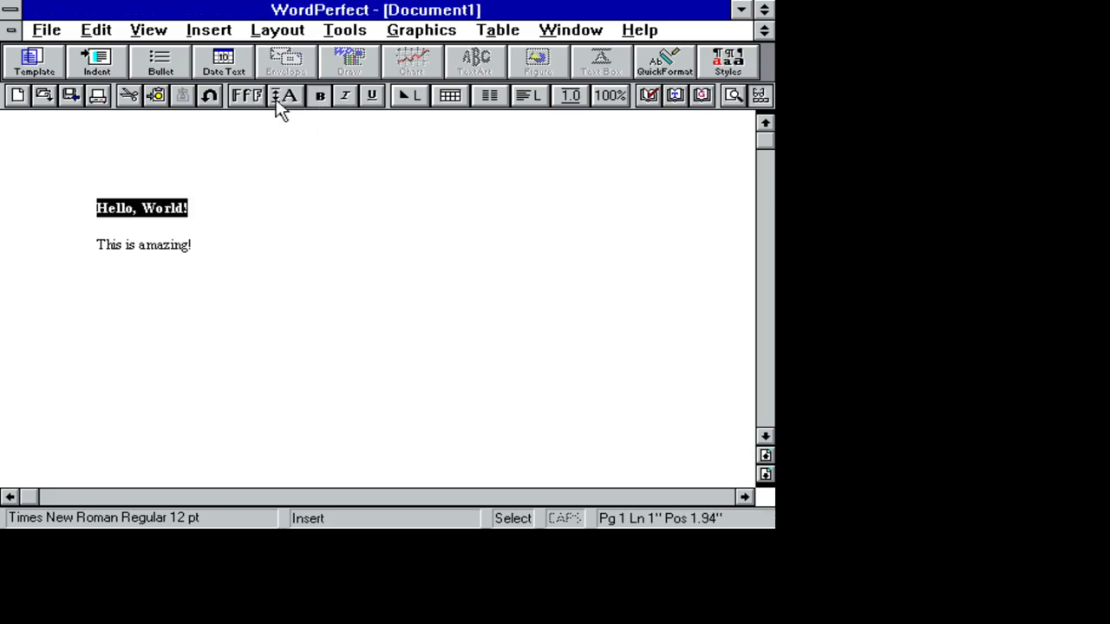
{"action": "double_click", "coordinate": [274, 98]}
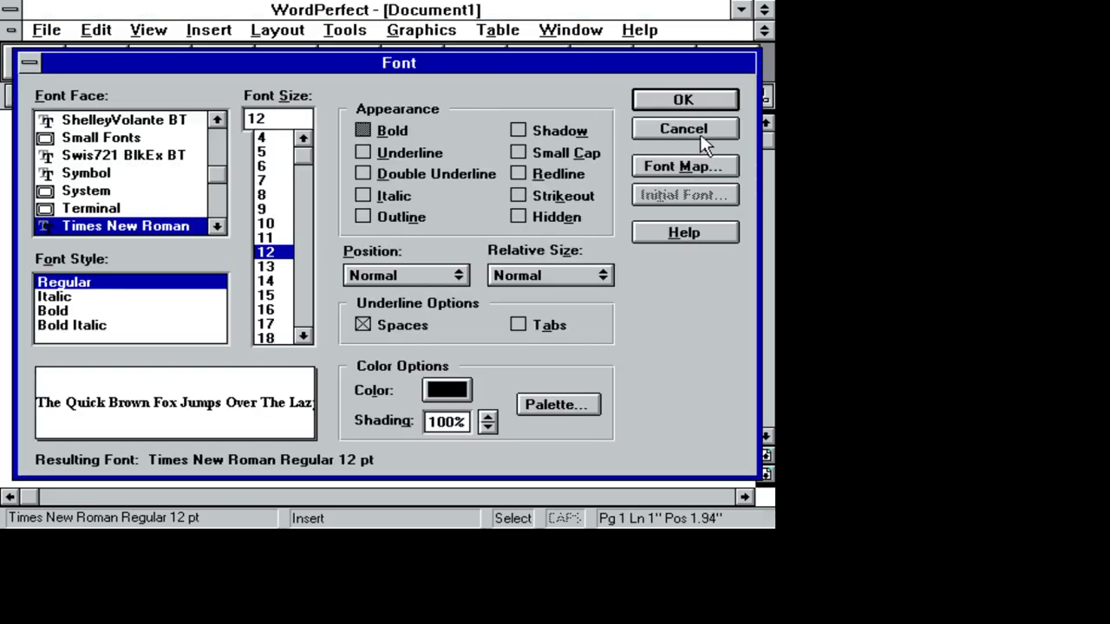
{"action": "left_click", "coordinate": [706, 130]}
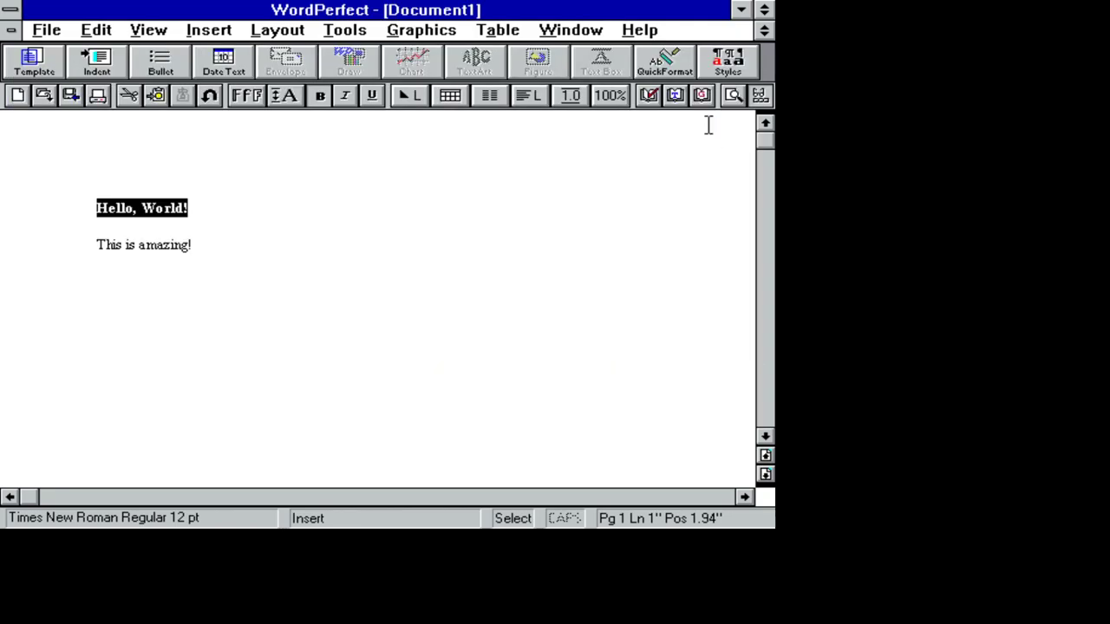
{"action": "left_click", "coordinate": [248, 96]}
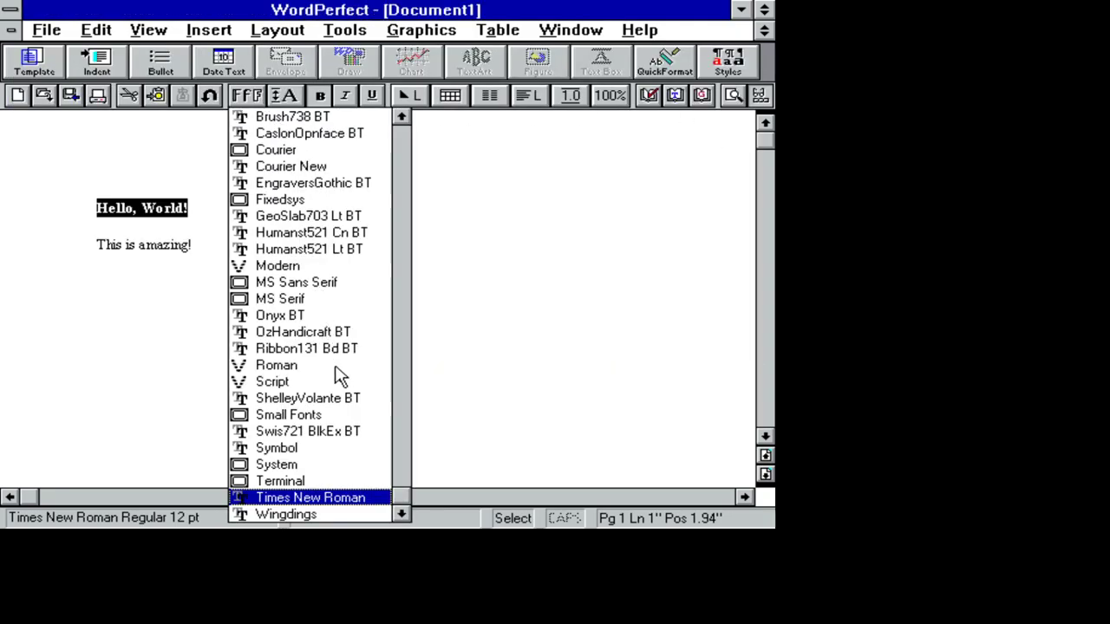
{"action": "left_click", "coordinate": [402, 116]}
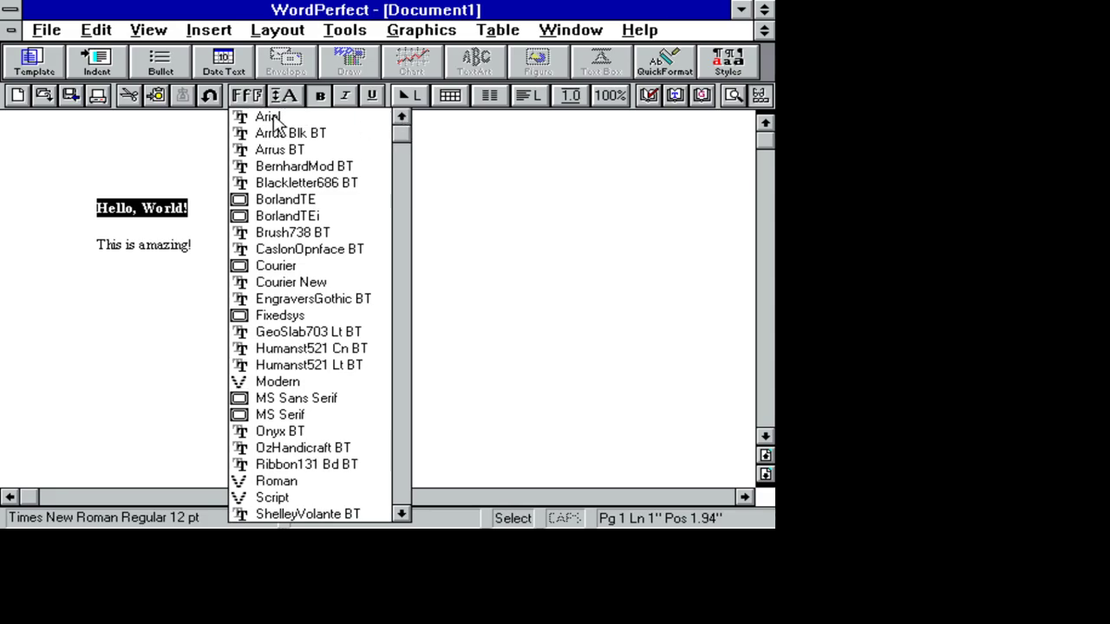
{"action": "left_click", "coordinate": [116, 115]}
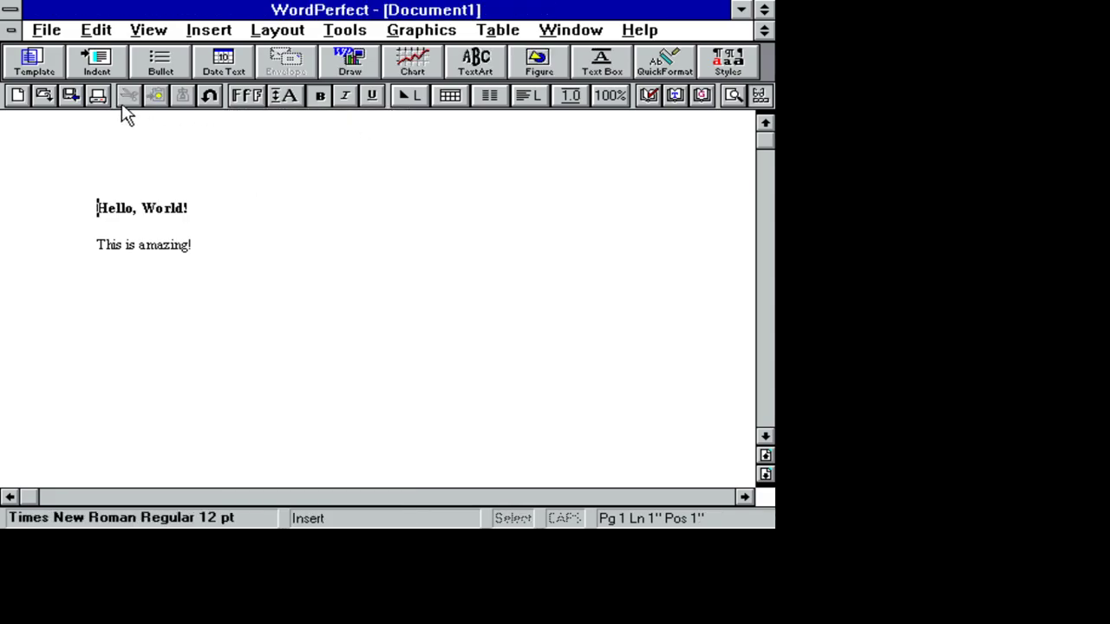
Start a new line below 'This is amazing!' reading 'I mispeled this word. But I have some good ide'
{"action": "left_click", "coordinate": [148, 29]}
{"action": "mouse_move", "coordinate": [345, 29]}
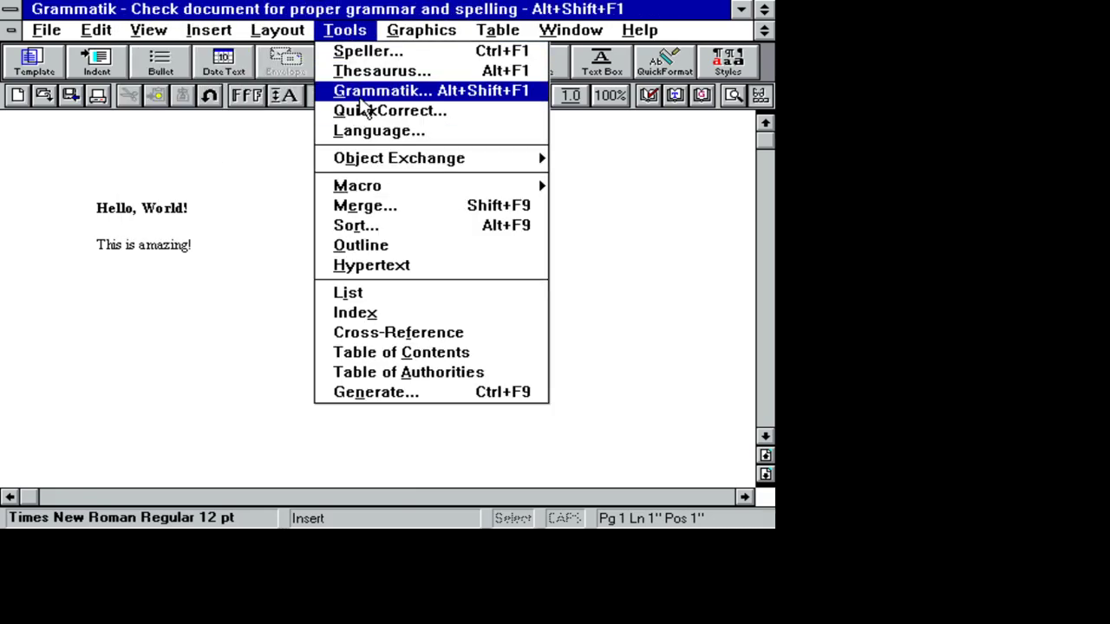
{"action": "left_click", "coordinate": [222, 252]}
{"action": "key", "text": "Return"}
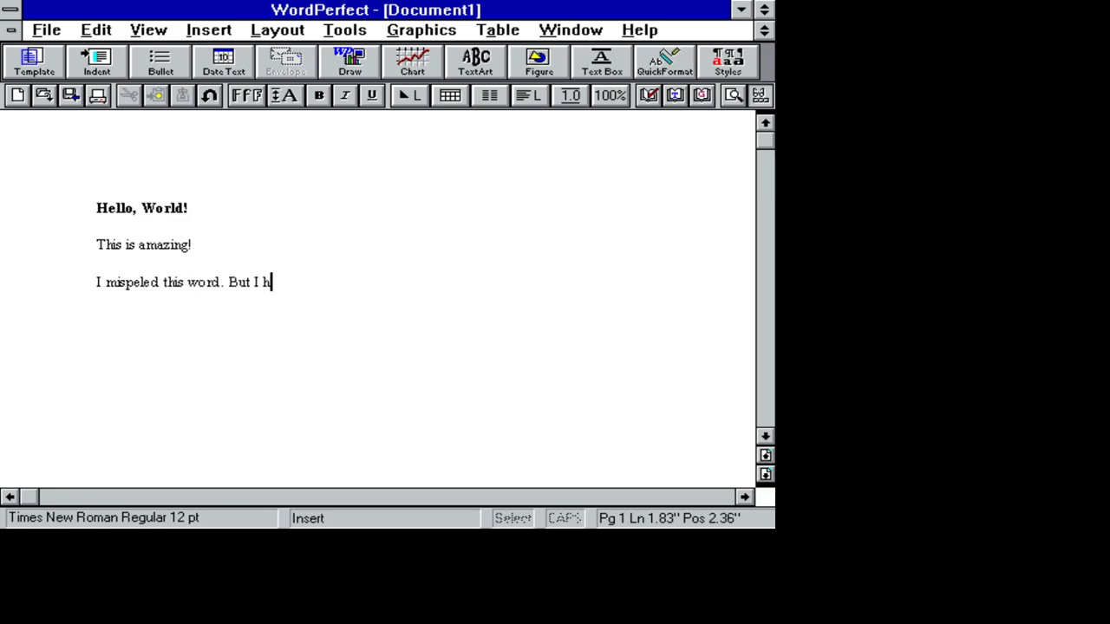
{"action": "type", "text": "e good ideas."}
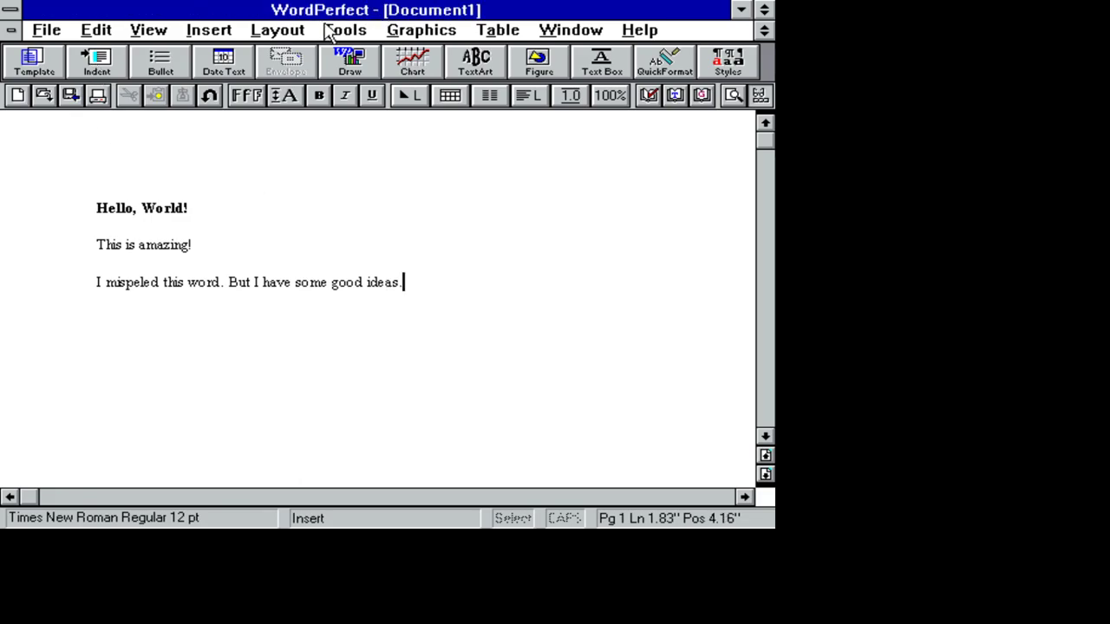
Run the Speller from Tools, replace 'mispeled' with 'misspelled', then close it
{"action": "left_click", "coordinate": [334, 33]}
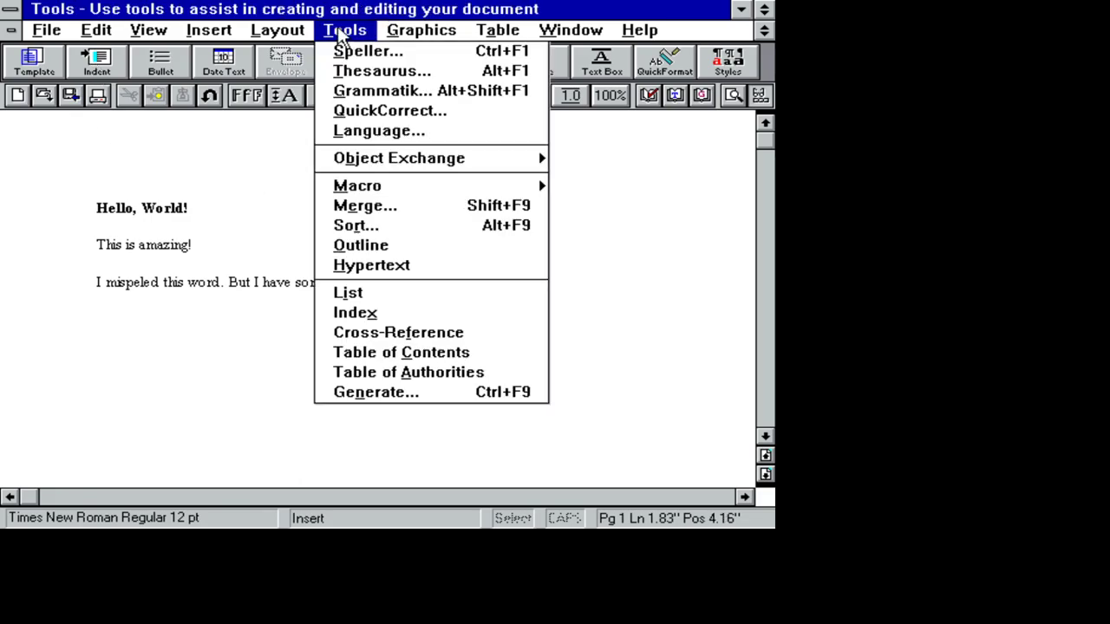
{"action": "left_click", "coordinate": [341, 52]}
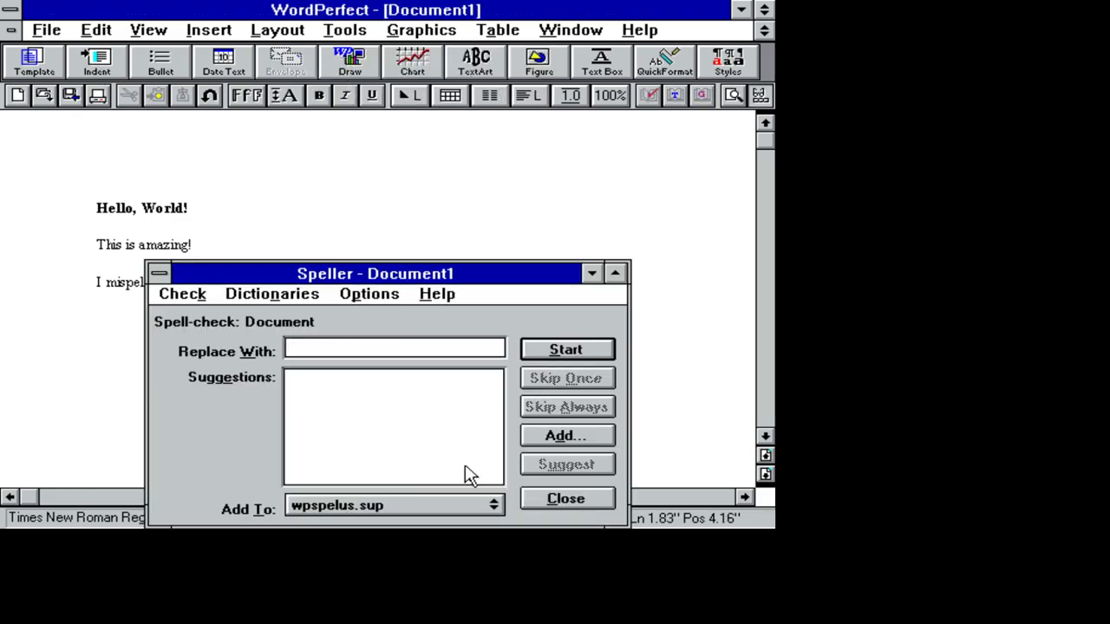
{"action": "left_click", "coordinate": [560, 351]}
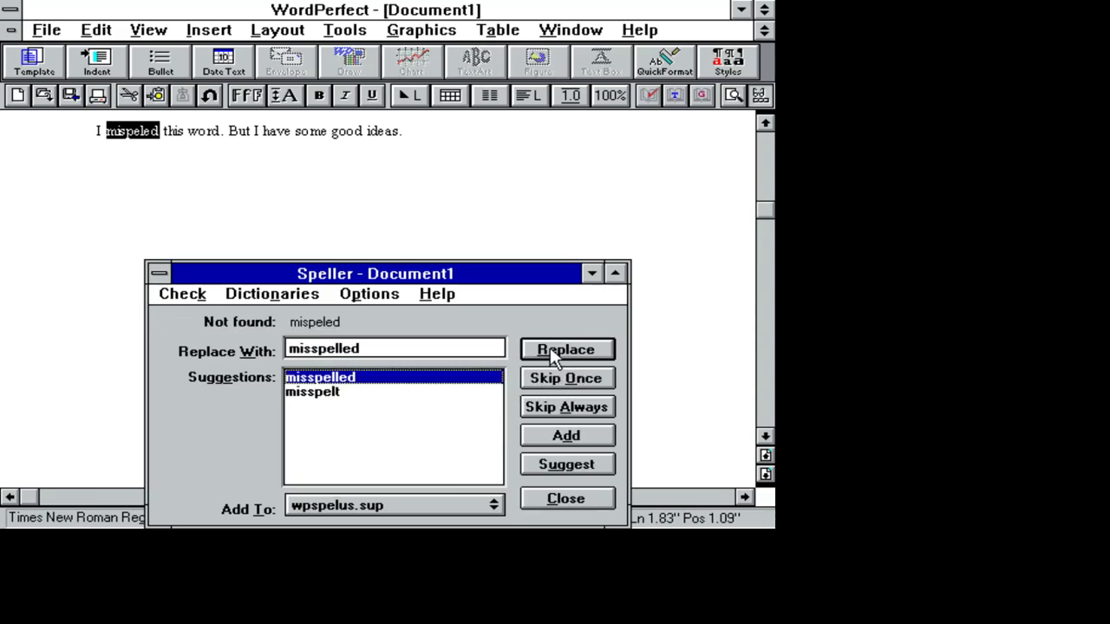
{"action": "left_click", "coordinate": [550, 350]}
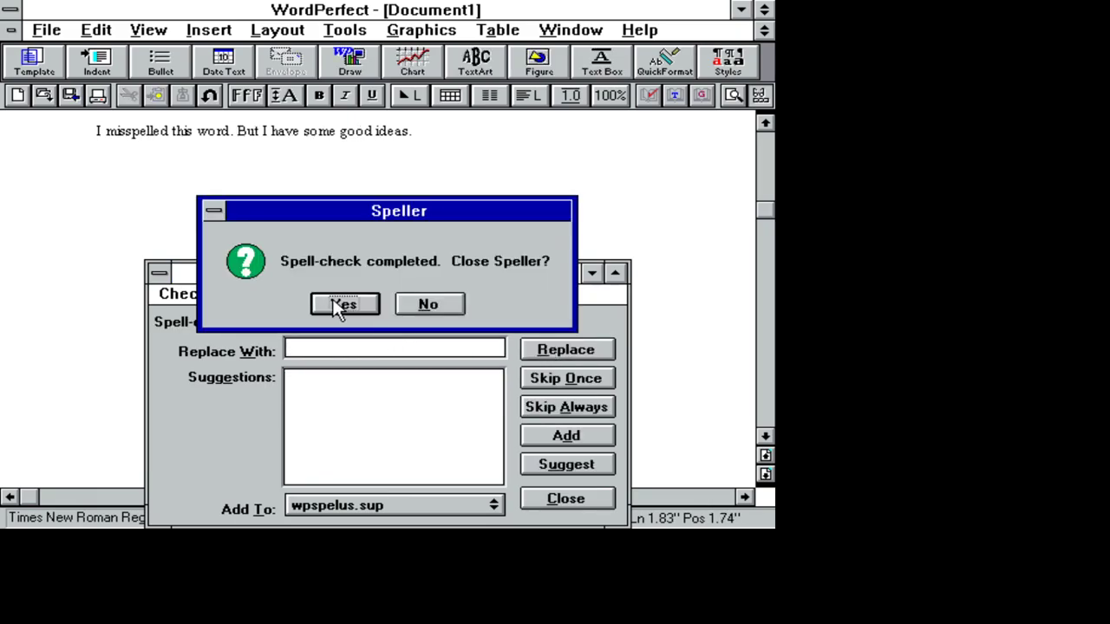
{"action": "left_click", "coordinate": [344, 304]}
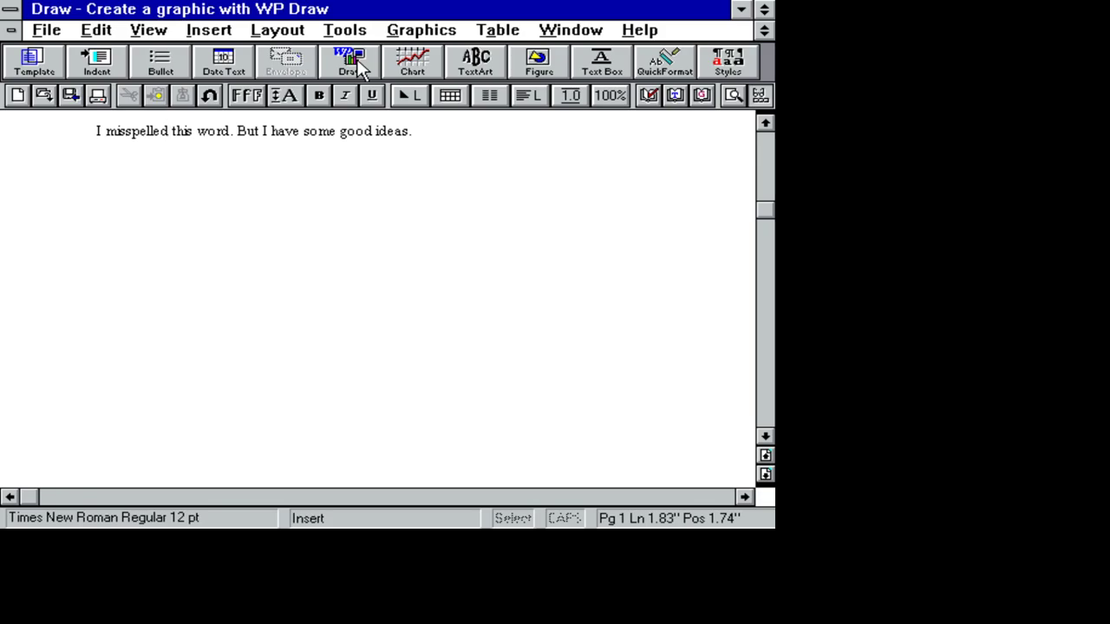
{"action": "left_click", "coordinate": [278, 33]}
{"action": "key", "text": "Down"}
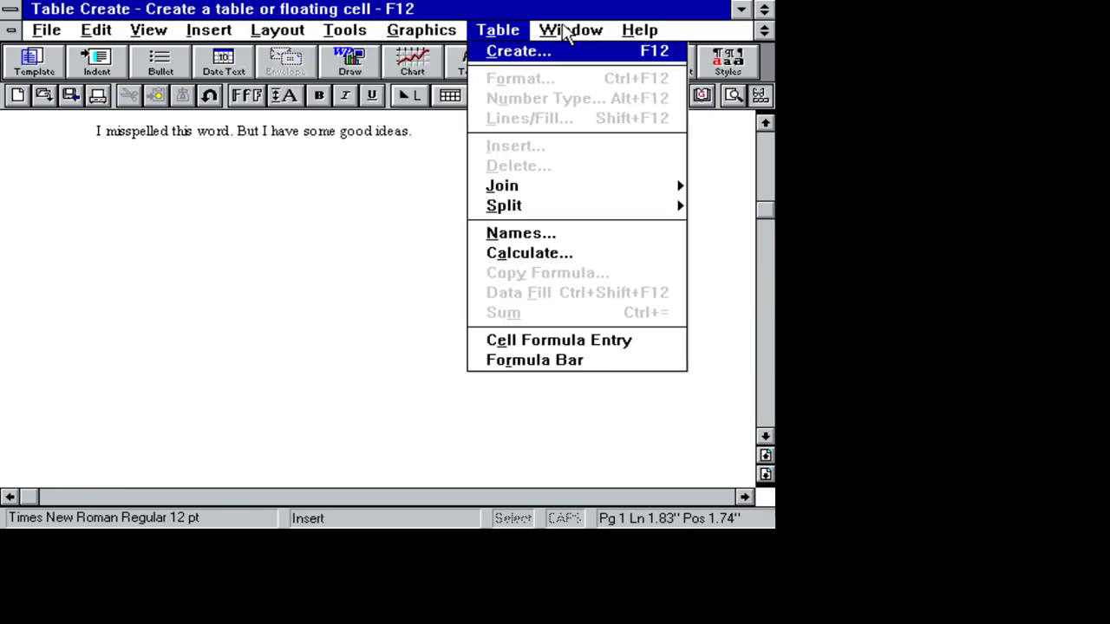
{"action": "left_click", "coordinate": [217, 33]}
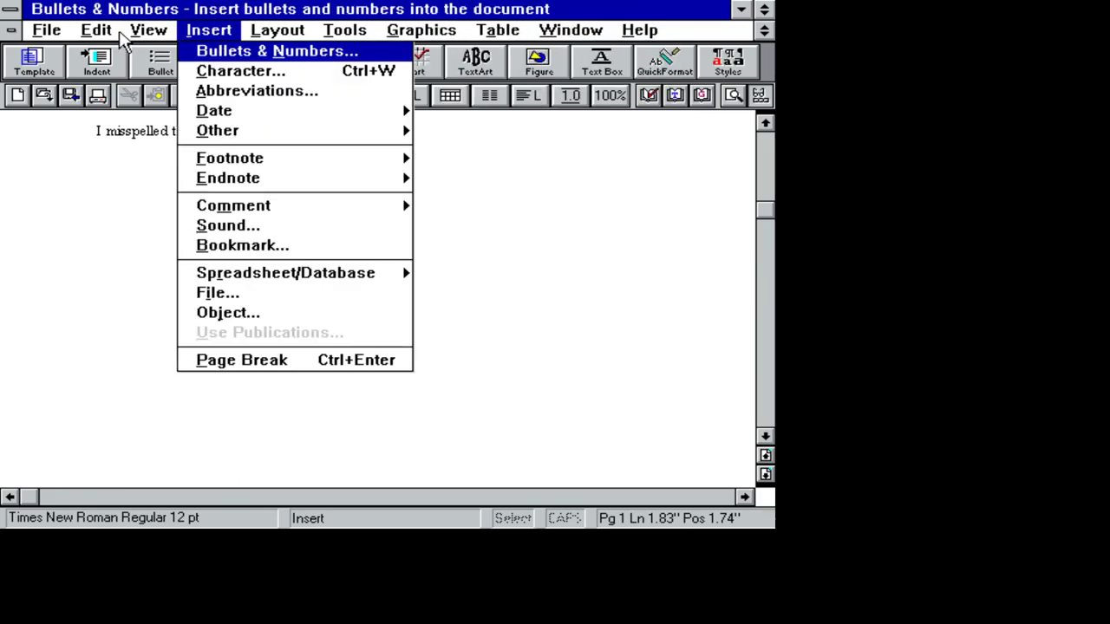
{"action": "mouse_move", "coordinate": [149, 34]}
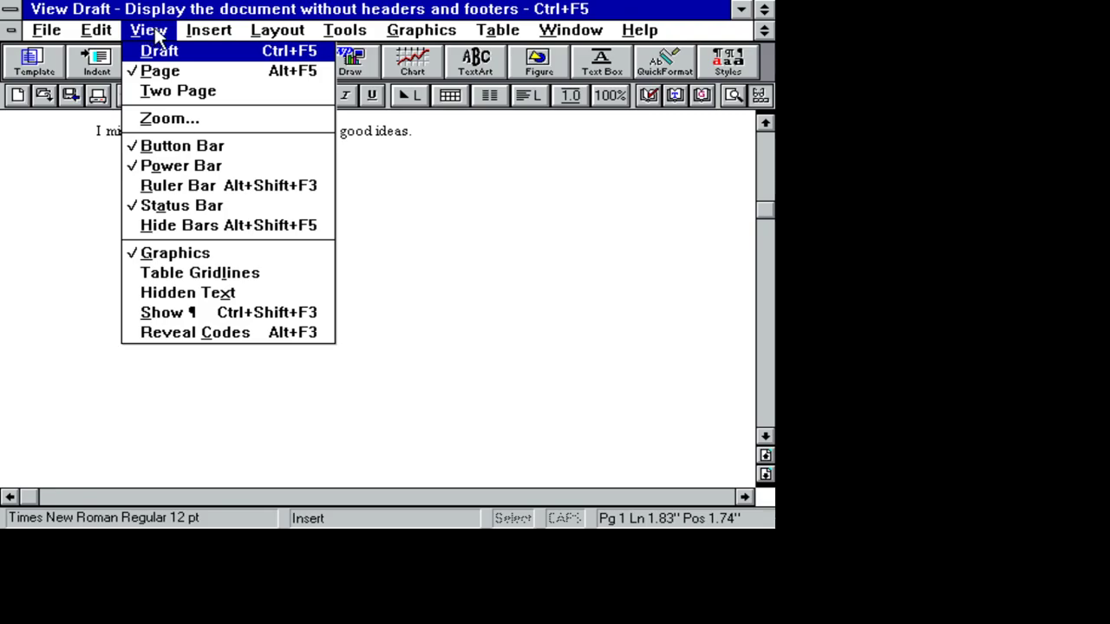
{"action": "left_click", "coordinate": [523, 289]}
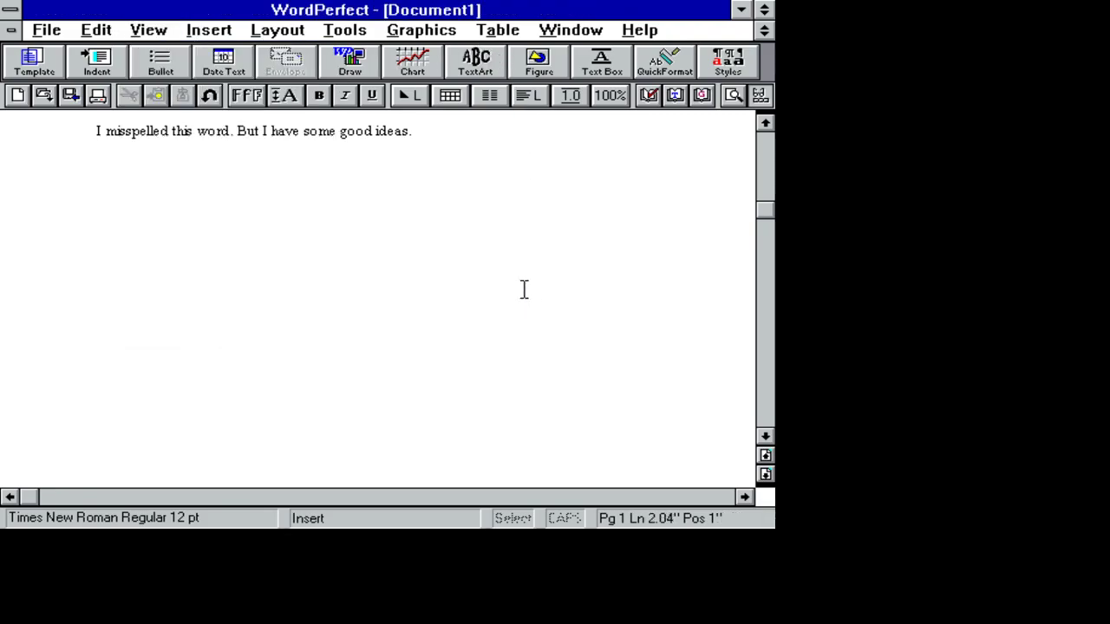
Apply the Heading 1 style to the 'Hello, World!' line so it becomes a centered bold title
{"action": "left_click", "coordinate": [765, 126]}
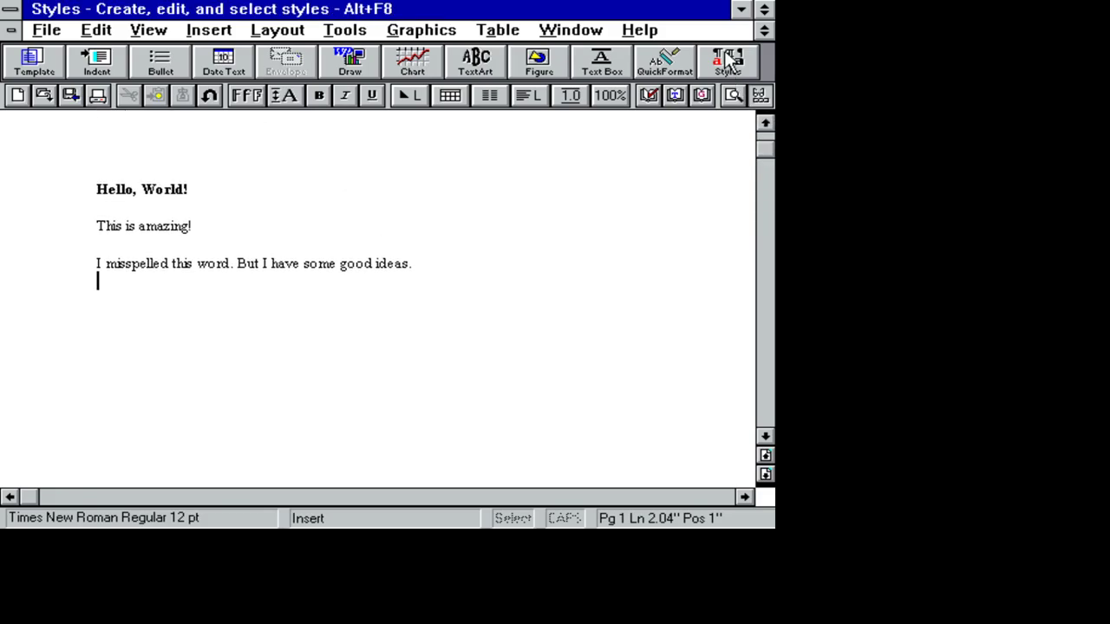
{"action": "triple_click", "coordinate": [148, 192]}
{"action": "left_click", "coordinate": [744, 74]}
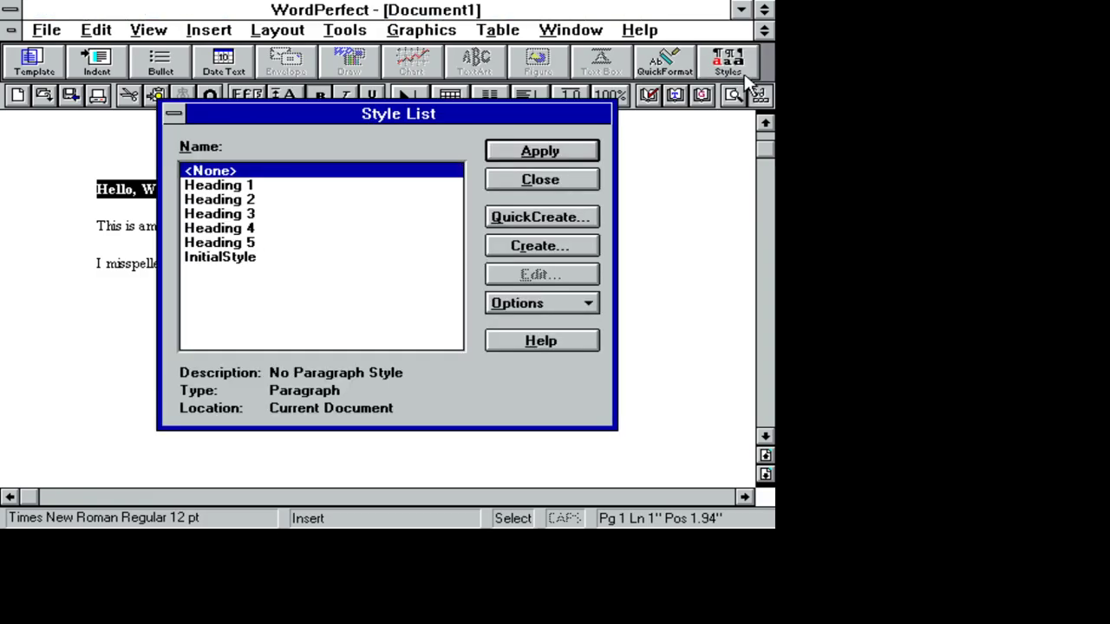
{"action": "left_click", "coordinate": [299, 192]}
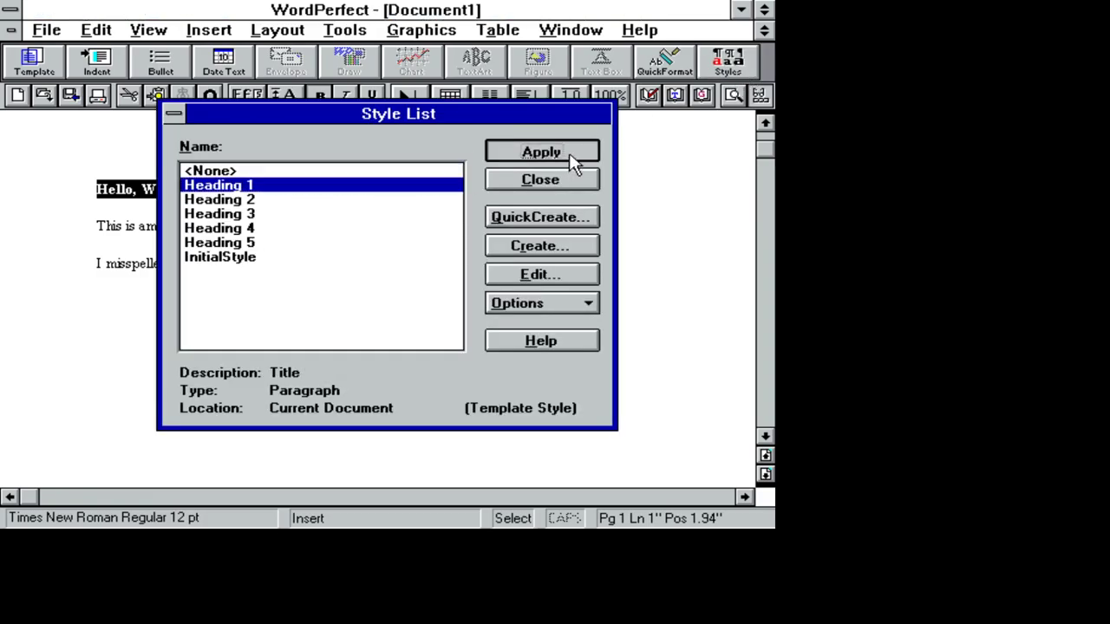
{"action": "left_click", "coordinate": [569, 153]}
{"action": "left_click", "coordinate": [514, 243]}
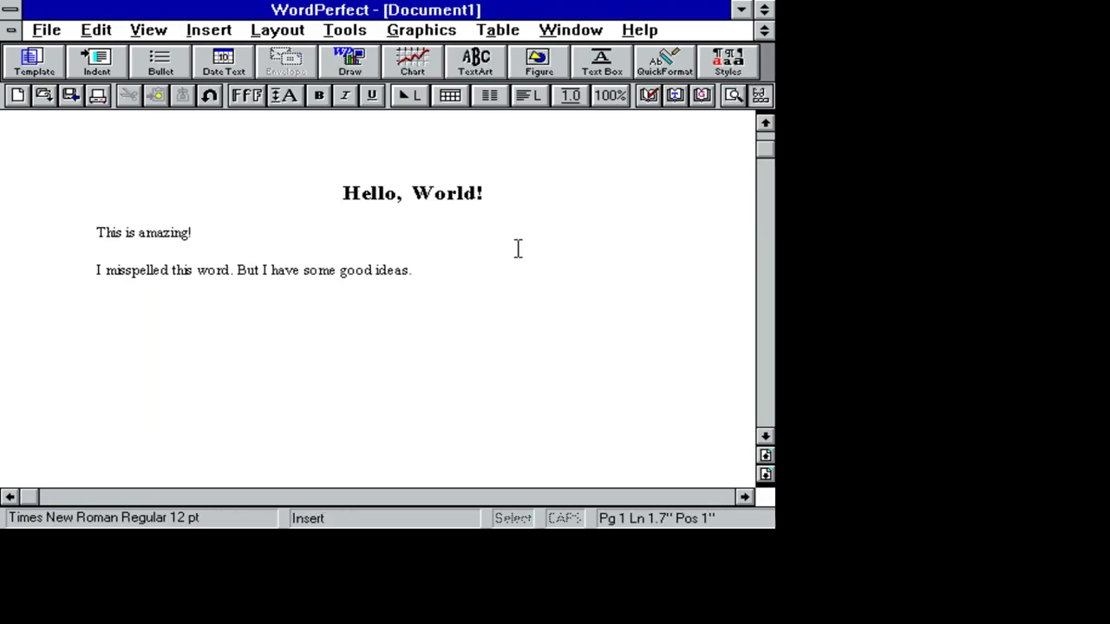
{"action": "key", "text": "Down"}
{"action": "key", "text": "Down"}
Start saving the untitled document and browse to the c:\wpwin60\wpdocs folder
{"action": "left_click", "coordinate": [52, 29]}
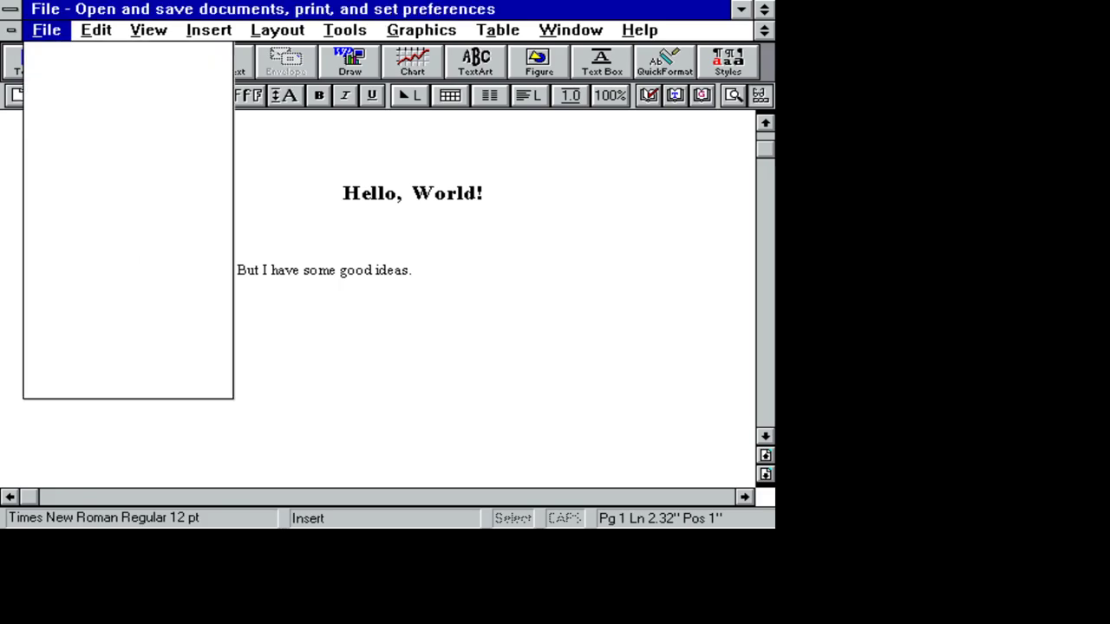
{"action": "left_click", "coordinate": [63, 138]}
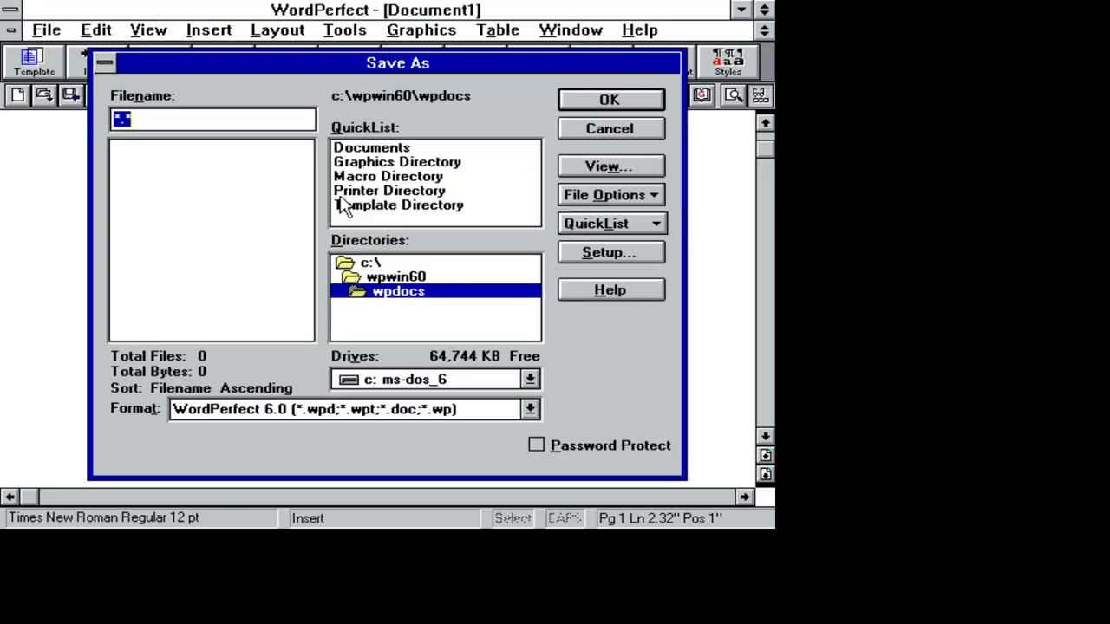
{"action": "left_click", "coordinate": [420, 263]}
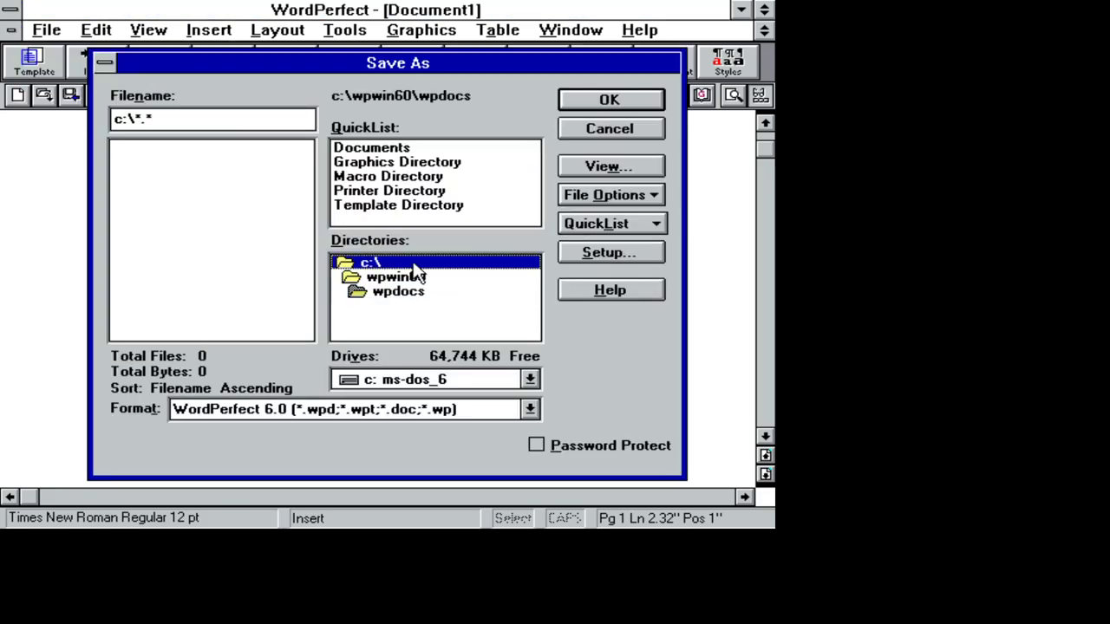
{"action": "left_click", "coordinate": [411, 295]}
{"action": "left_click", "coordinate": [407, 149]}
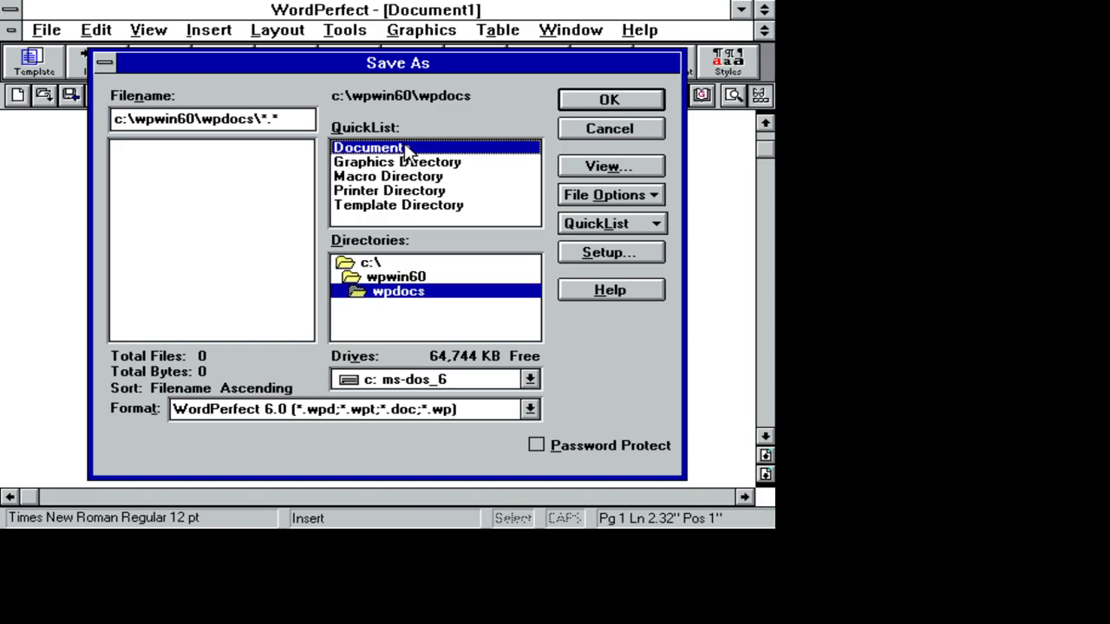
{"action": "left_click", "coordinate": [409, 162]}
{"action": "left_click", "coordinate": [404, 149]}
{"action": "left_click", "coordinate": [397, 293]}
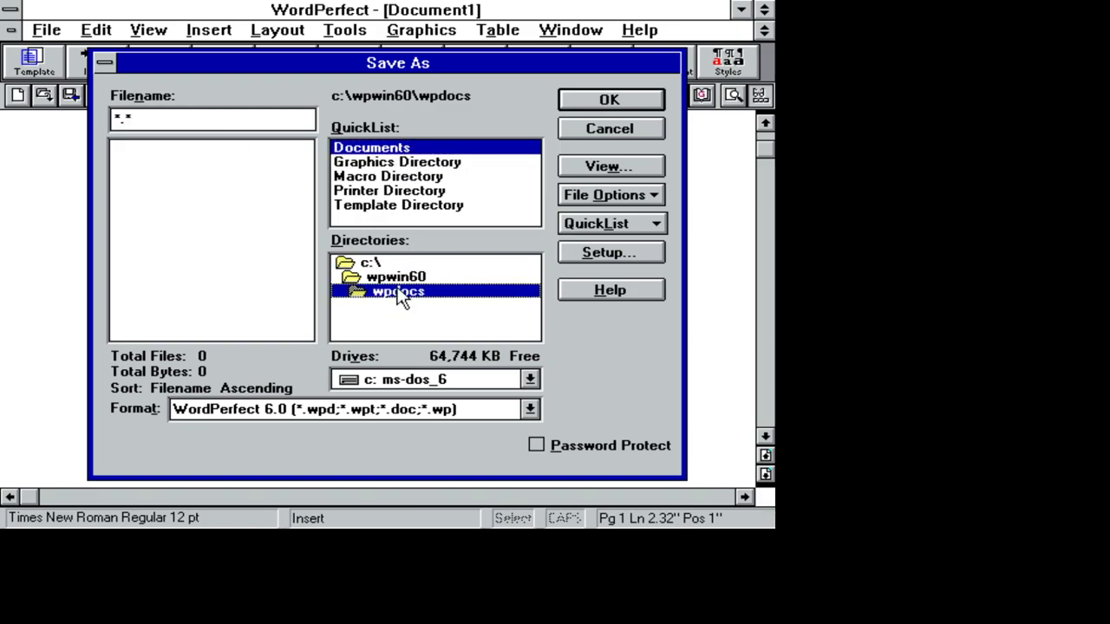
Enter the file name hello and save the document as hello.wpd
{"action": "left_click", "coordinate": [233, 119]}
{"action": "key", "text": "BackSpace"}
{"action": "key", "text": "BackSpace"}
{"action": "key", "text": "BackSpace"}
{"action": "type", "text": "he"}
{"action": "key", "text": "Return"}
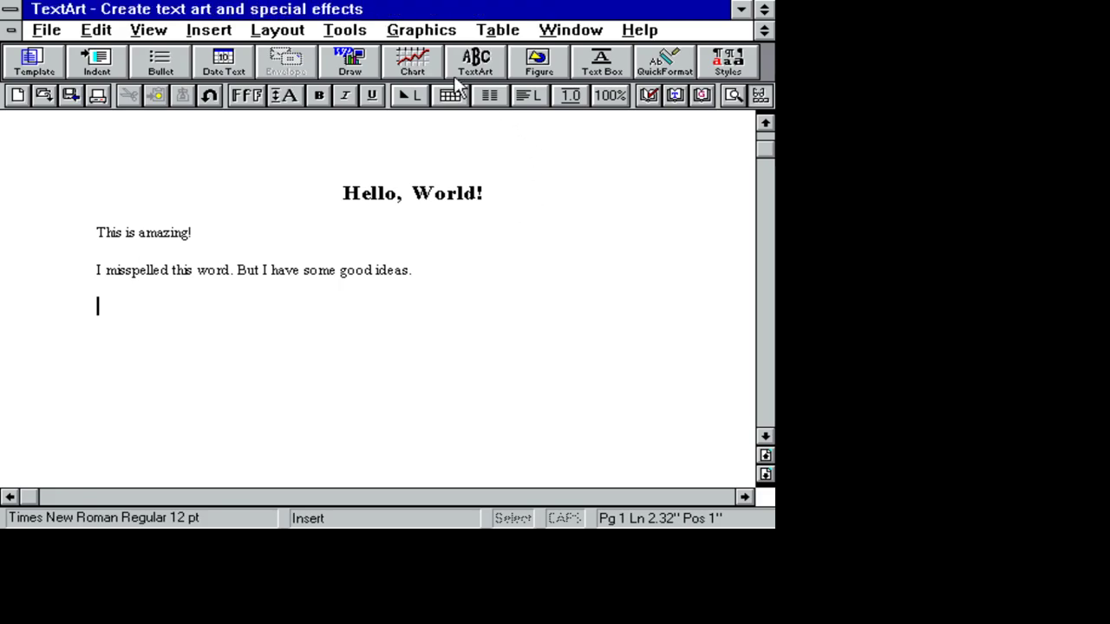
{"action": "left_click", "coordinate": [281, 33]}
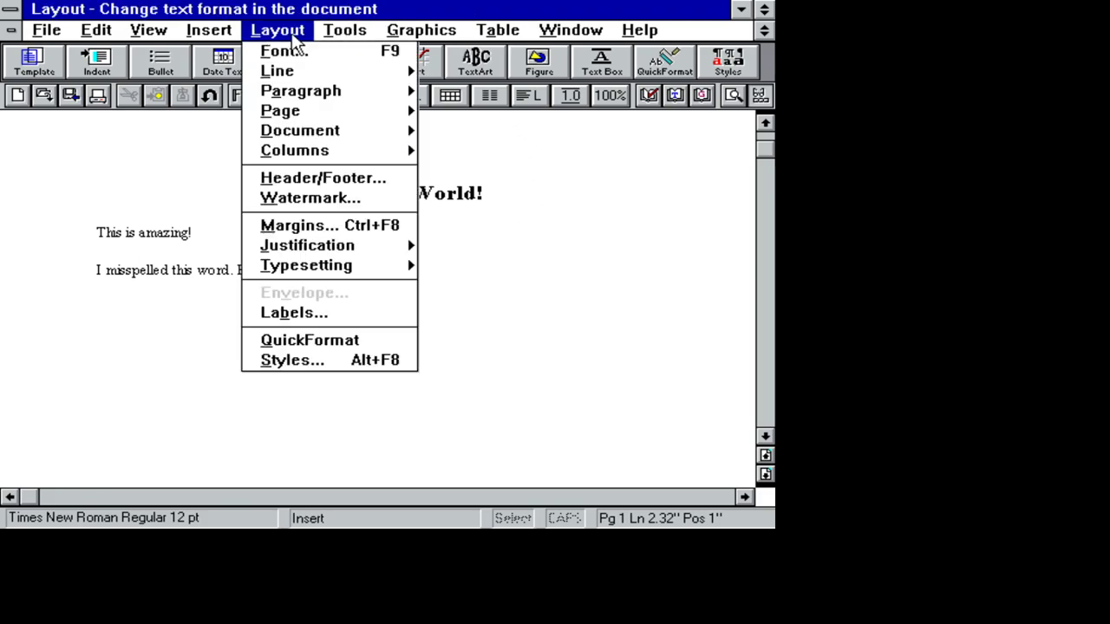
{"action": "left_click", "coordinate": [284, 459]}
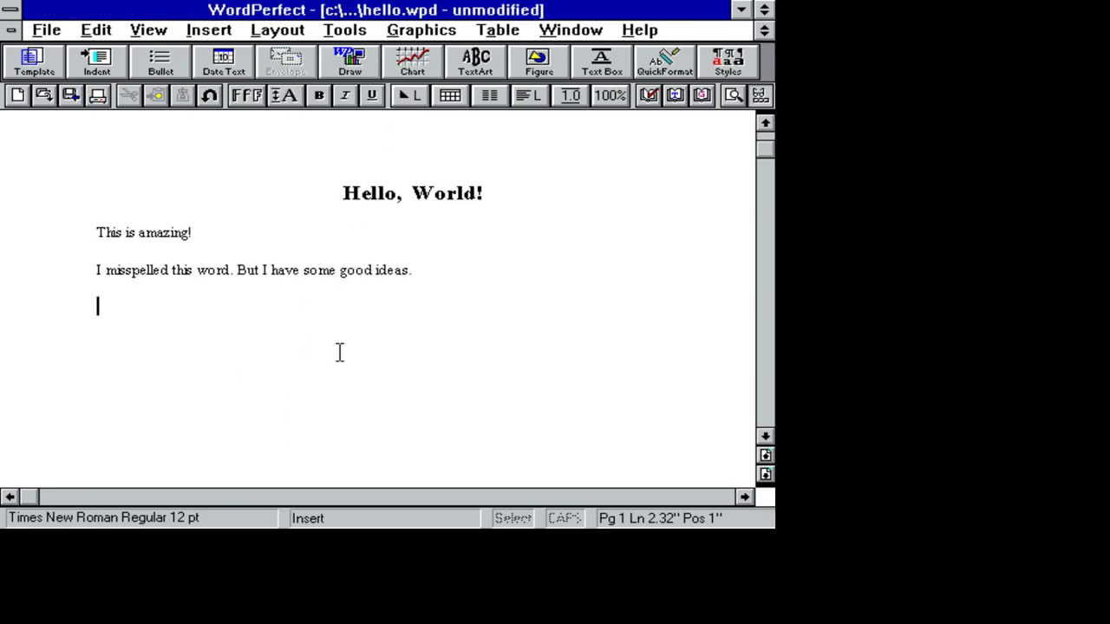
Create a curved TextArt image with the text 'Seriously Amazing'
{"action": "left_click", "coordinate": [477, 61]}
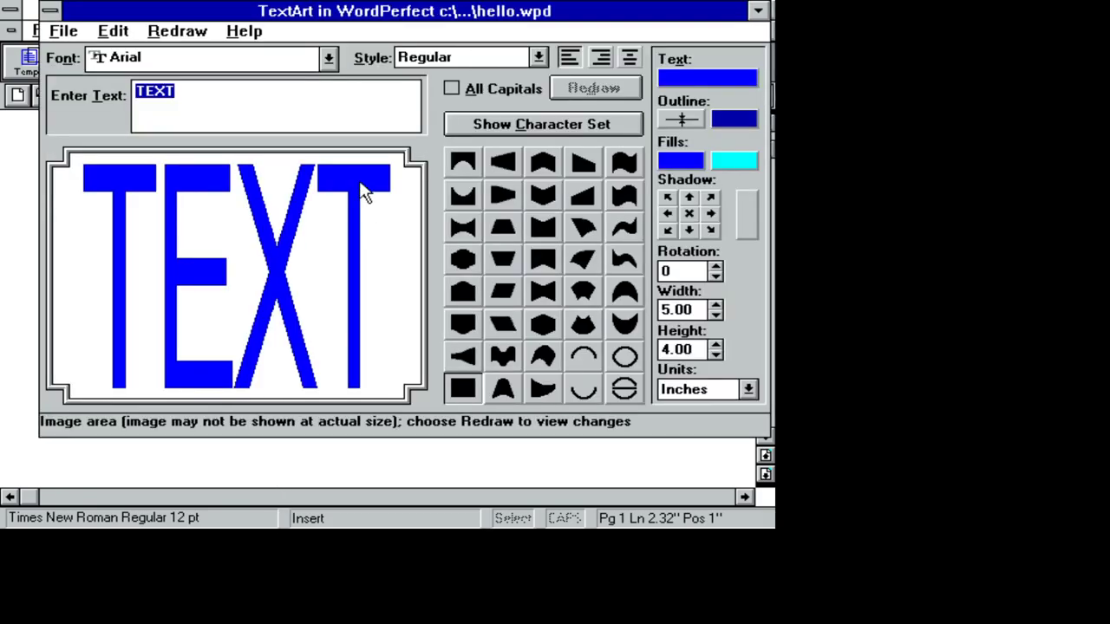
{"action": "left_click", "coordinate": [240, 91]}
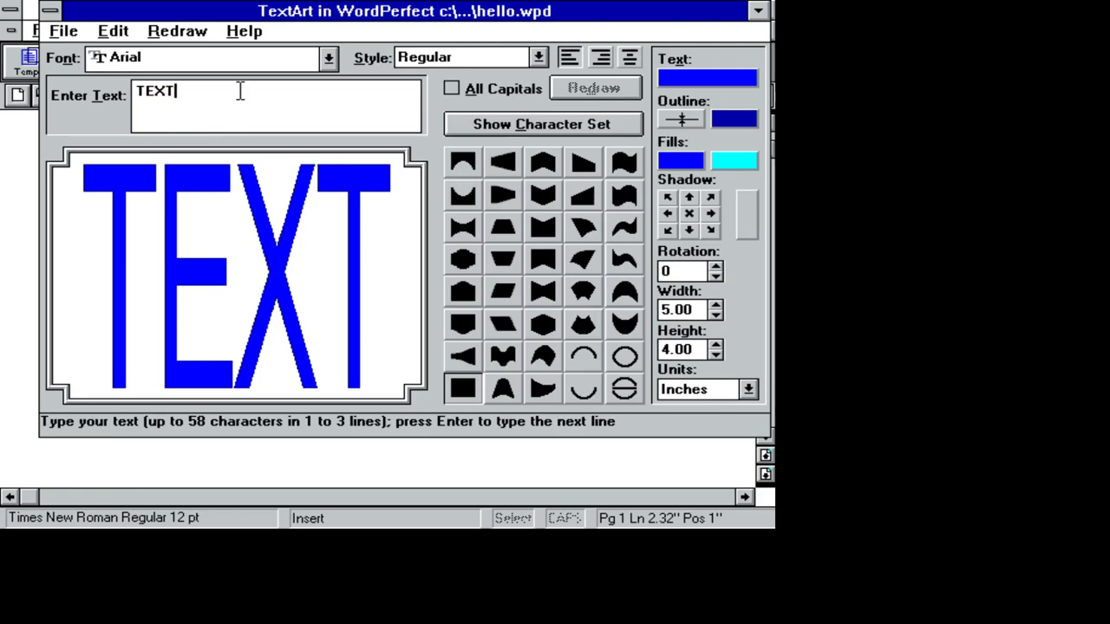
{"action": "left_click", "coordinate": [463, 196]}
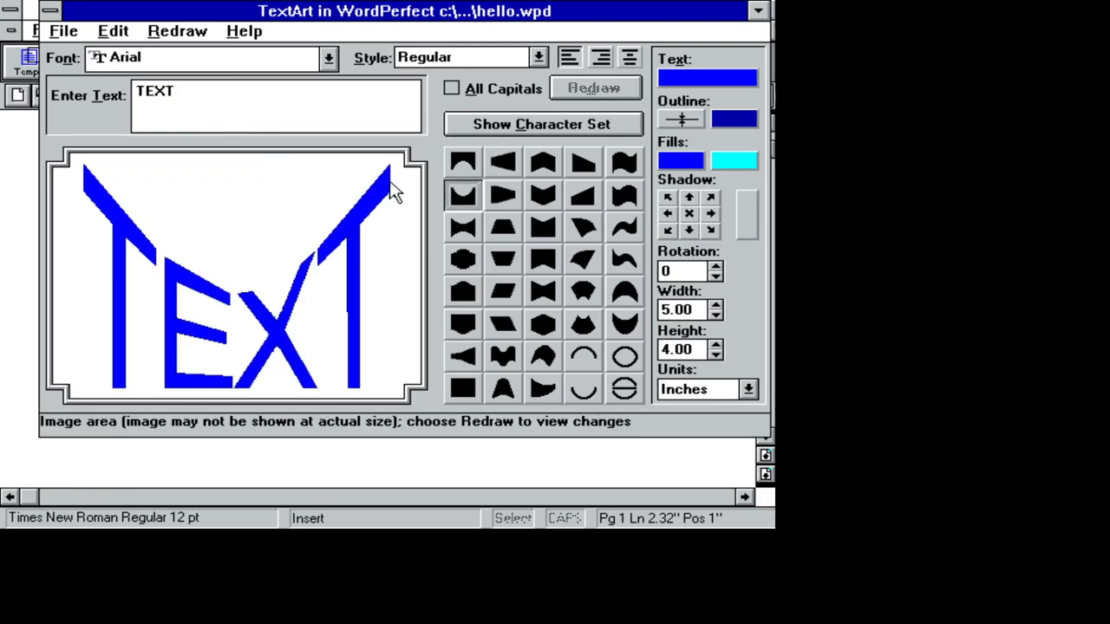
{"action": "double_click", "coordinate": [239, 98]}
{"action": "type", "text": "Seriou"}
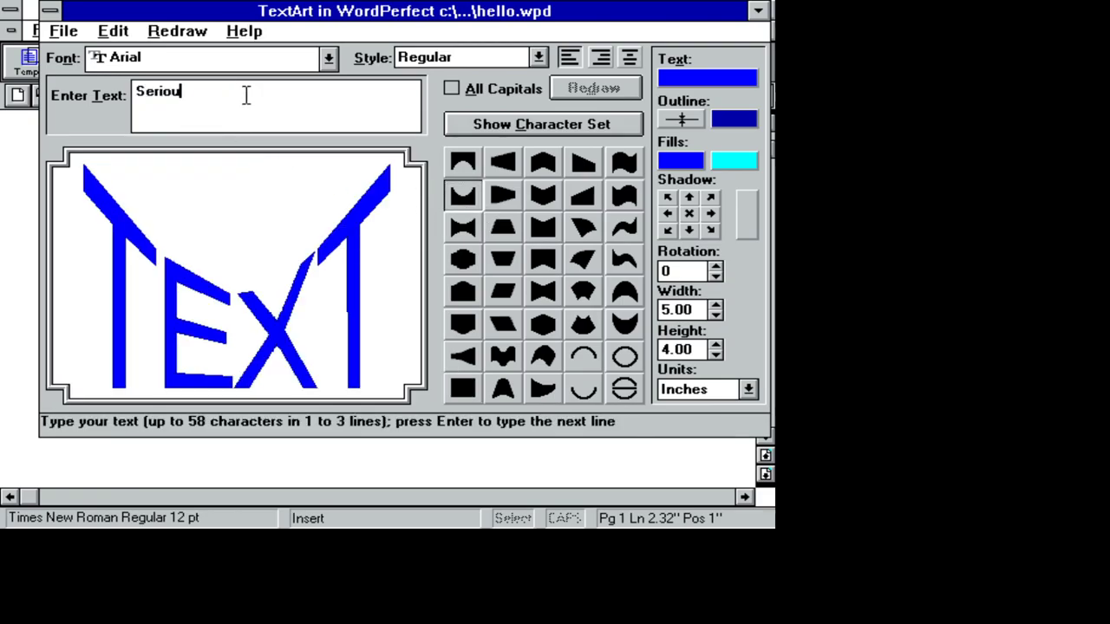
{"action": "type", "text": "sly Amazing"}
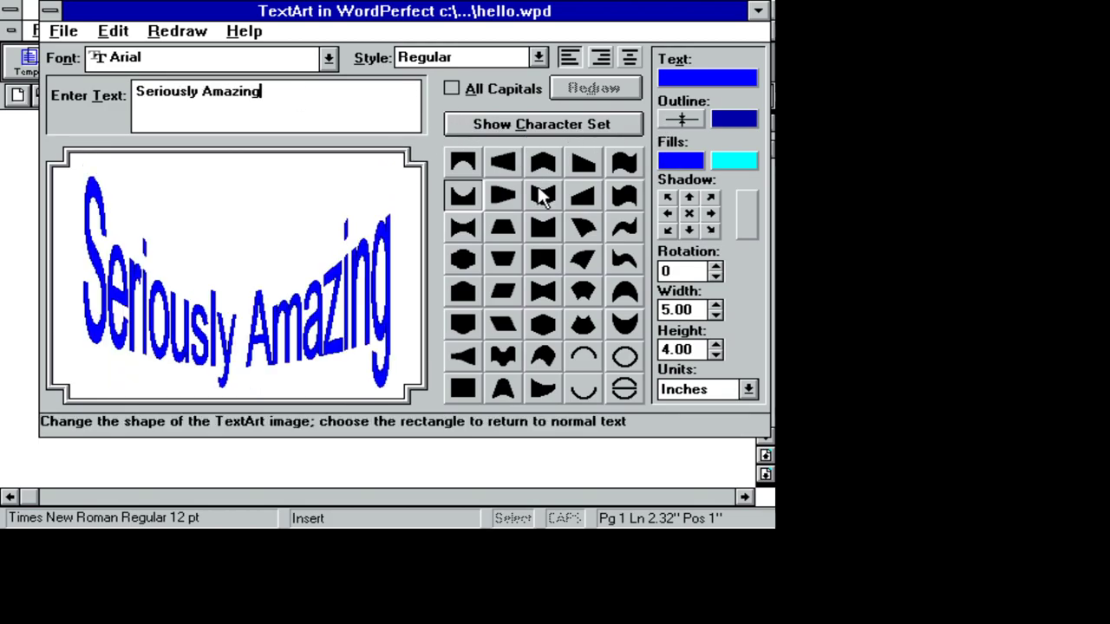
Update WordPerfect with the TextArt graphic and exit back to hello.wpd
{"action": "left_click", "coordinate": [64, 31]}
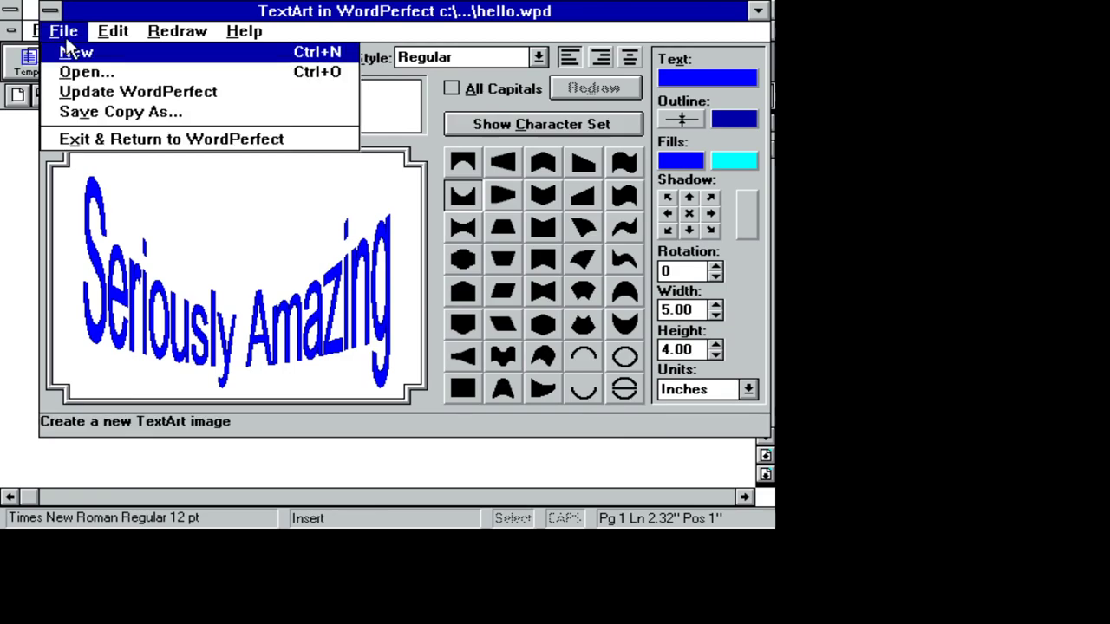
{"action": "left_click", "coordinate": [92, 90]}
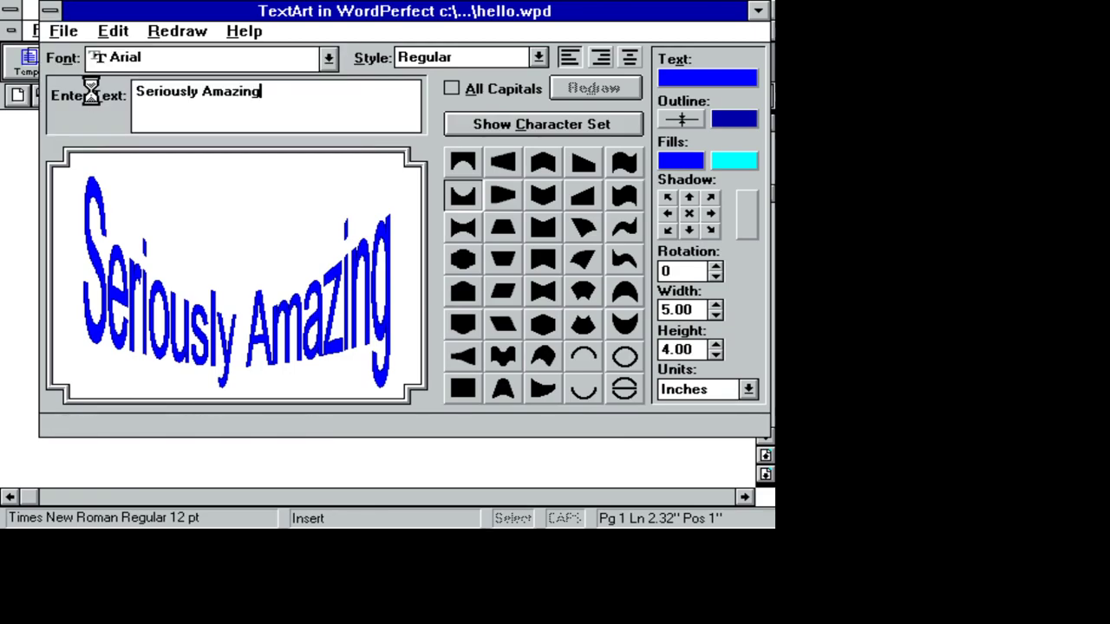
{"action": "left_click", "coordinate": [75, 34]}
{"action": "left_click", "coordinate": [97, 139]}
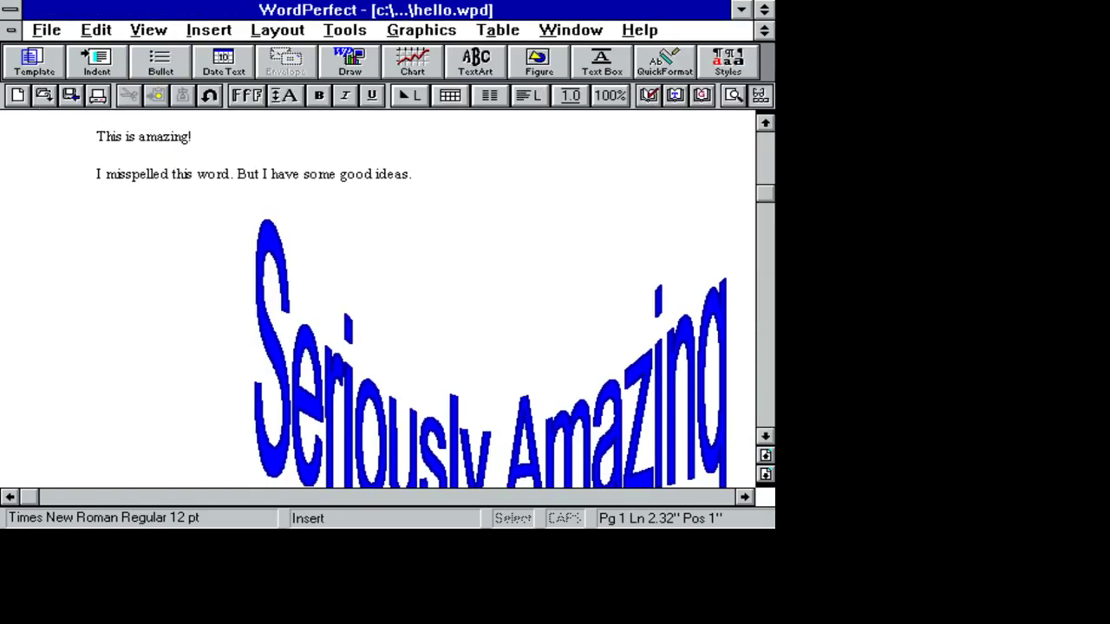
Review hello.wpd's Heading 1 title and 'Seriously Amazing' art, then minimize WordPerfect
{"action": "left_click", "coordinate": [765, 437]}
{"action": "left_click_drag", "start_coordinate": [765, 439], "coordinate": [765, 443]}
{"action": "left_click_drag", "start_coordinate": [748, 502], "coordinate": [748, 502]}
{"action": "left_click_drag", "start_coordinate": [767, 127], "coordinate": [767, 127]}
{"action": "left_click", "coordinate": [555, 214]}
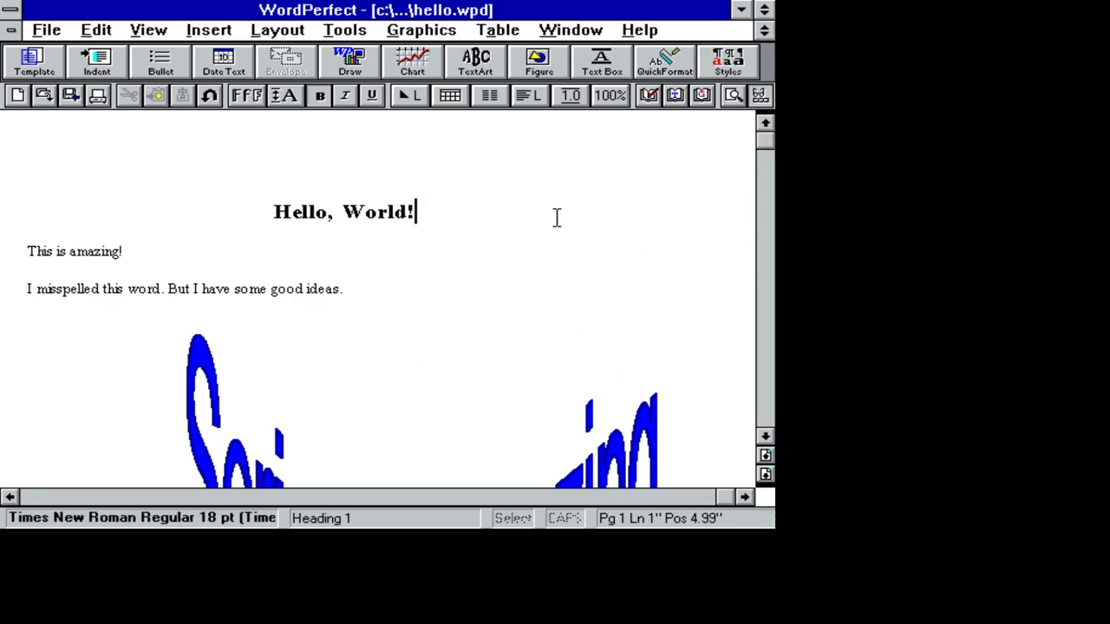
{"action": "key", "text": "Down"}
{"action": "key", "text": "Down"}
{"action": "key", "text": "Down"}
{"action": "key", "text": "Down"}
{"action": "key", "text": "Down"}
{"action": "key", "text": "Down"}
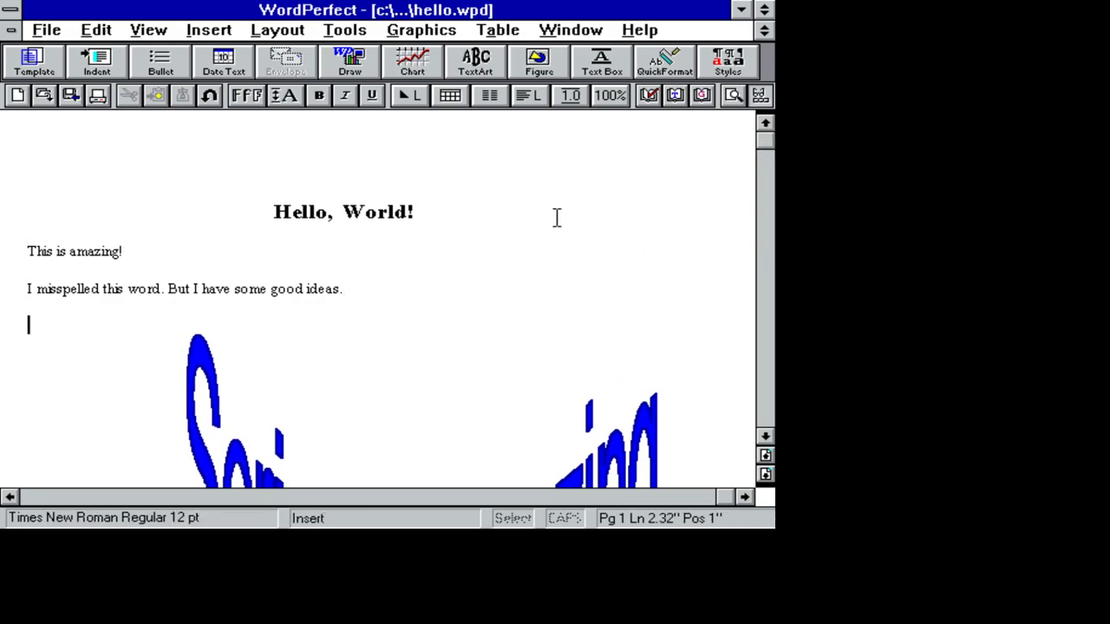
{"action": "left_click_drag", "start_coordinate": [765, 440], "coordinate": [765, 447]}
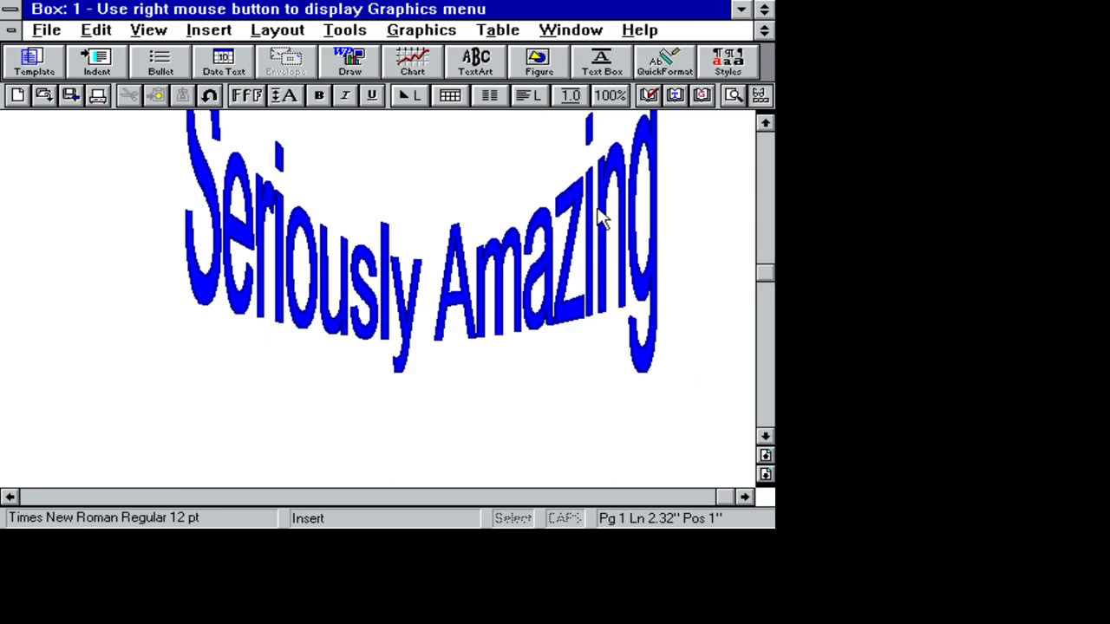
{"action": "left_click", "coordinate": [741, 9]}
Launch Turbo C++ with its empty noname00.cpp editor and browse the Compile through Help menus
{"action": "double_click", "coordinate": [321, 501]}
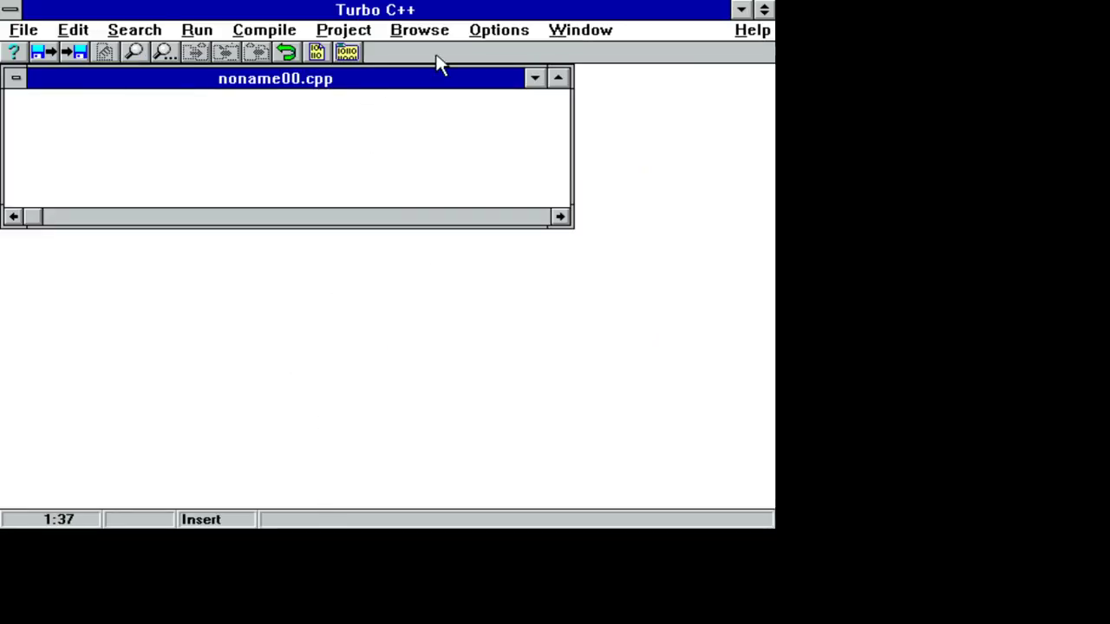
{"action": "left_click", "coordinate": [194, 31]}
{"action": "mouse_move", "coordinate": [292, 29]}
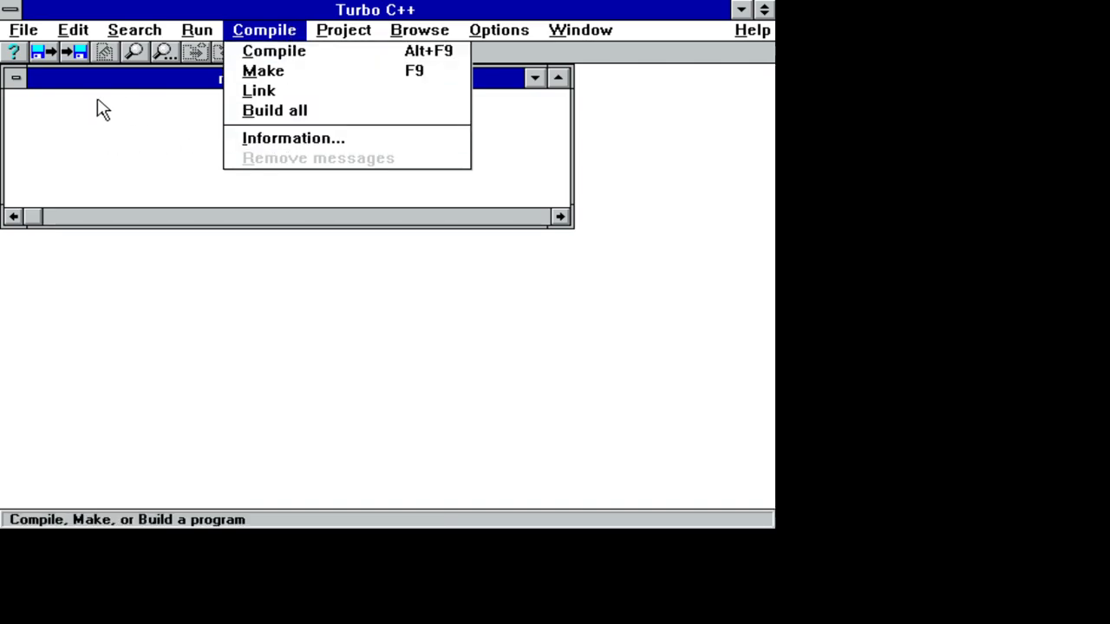
{"action": "mouse_move", "coordinate": [580, 29]}
{"action": "mouse_move", "coordinate": [751, 30]}
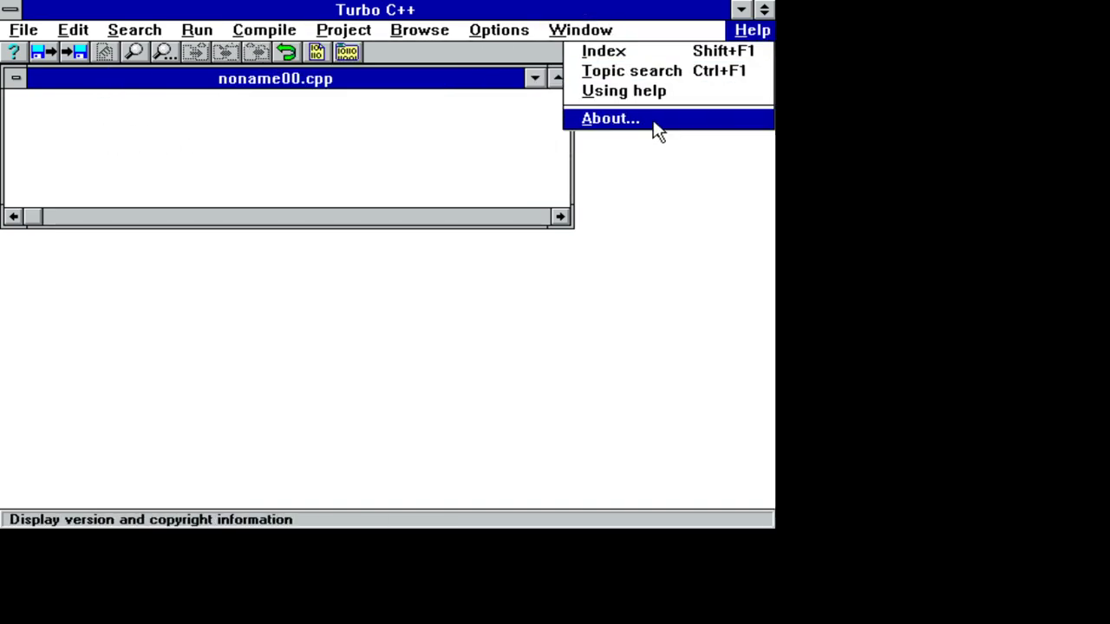
Open the Turbo C++ Help Index and go to the Header Files topic
{"action": "left_click", "coordinate": [663, 59]}
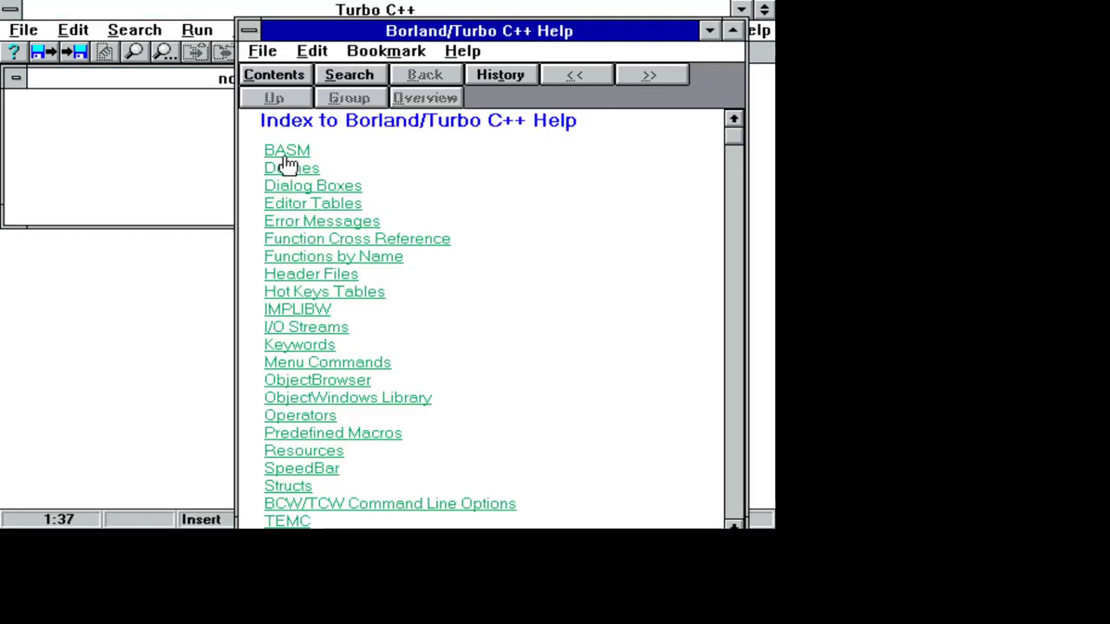
{"action": "left_click", "coordinate": [319, 276]}
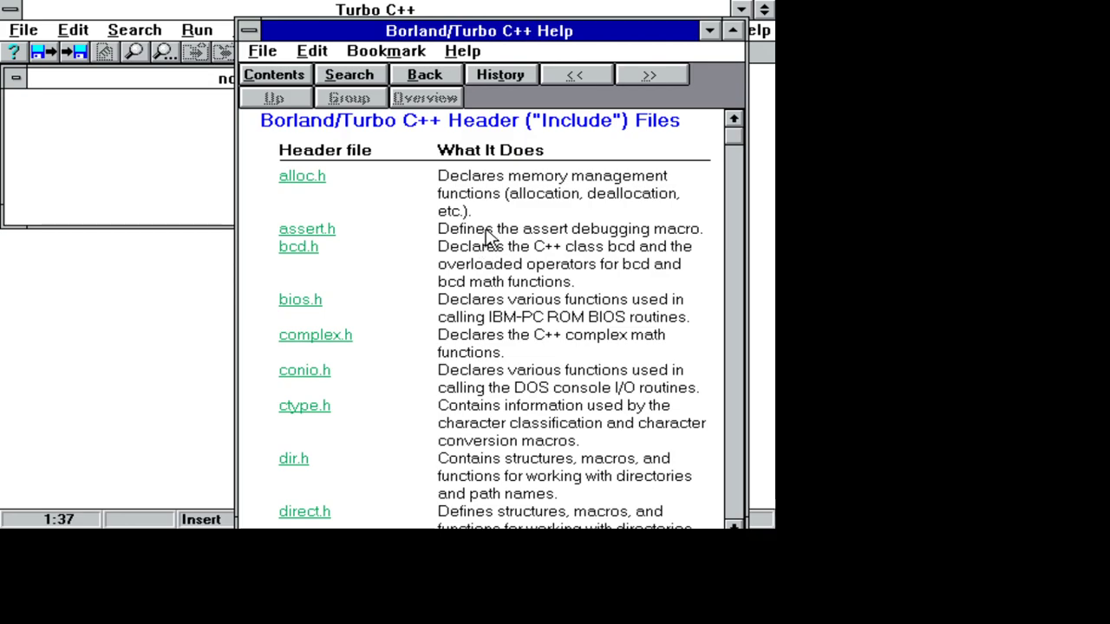